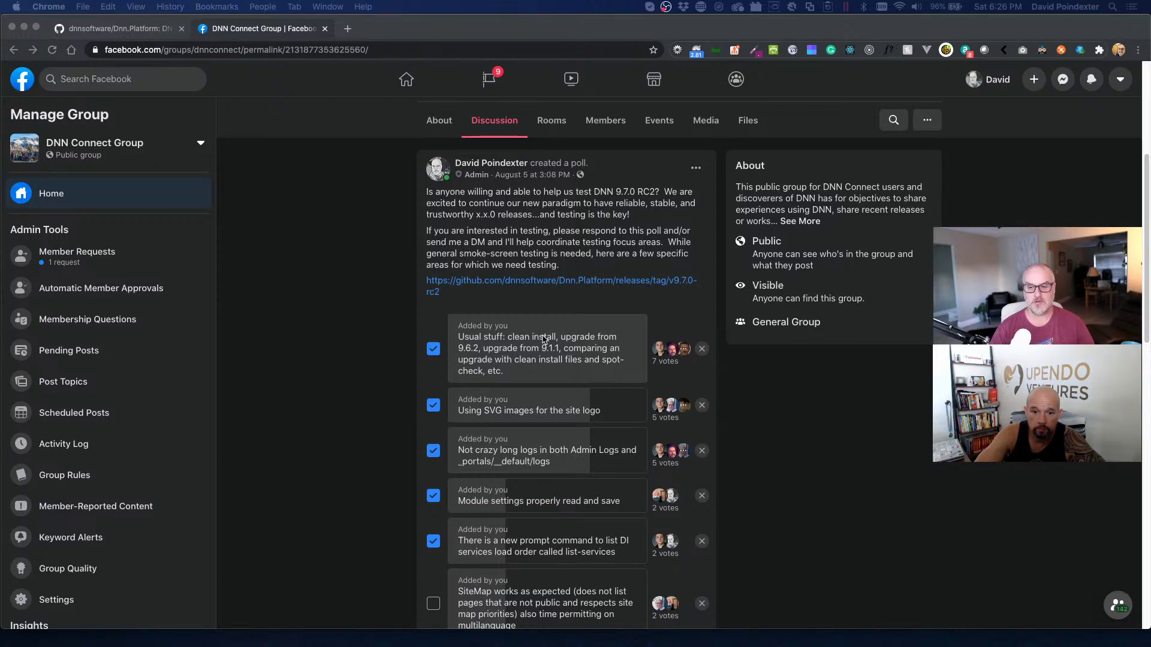
Open the releases list of the dnnsoftware/Dnn.Platform repository on GitHub and examine the v9.7.0-rc2 and v9.6.2 entries.
{"action": "left_click", "coordinate": [130, 26]}
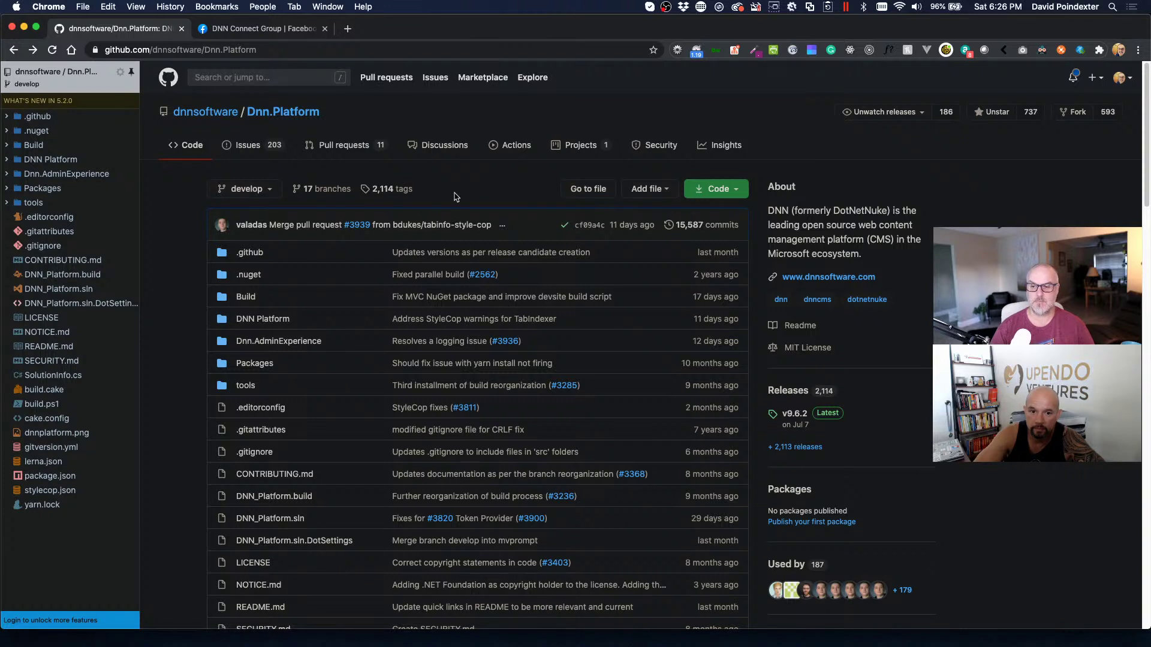
{"action": "left_click", "coordinate": [786, 394]}
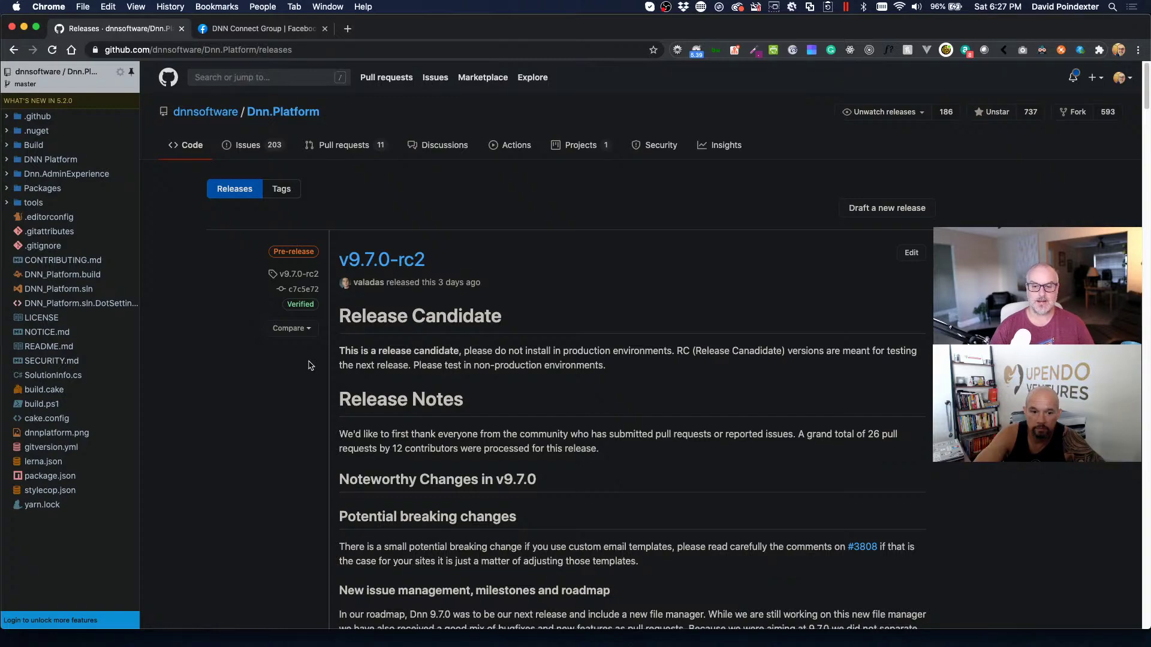
{"action": "scroll", "coordinate": [310, 365], "scroll_direction": "down", "scroll_amount": 15}
{"action": "scroll", "coordinate": [310, 365], "scroll_direction": "down", "scroll_amount": 15}
{"action": "scroll", "coordinate": [310, 366], "scroll_direction": "up", "scroll_amount": 5}
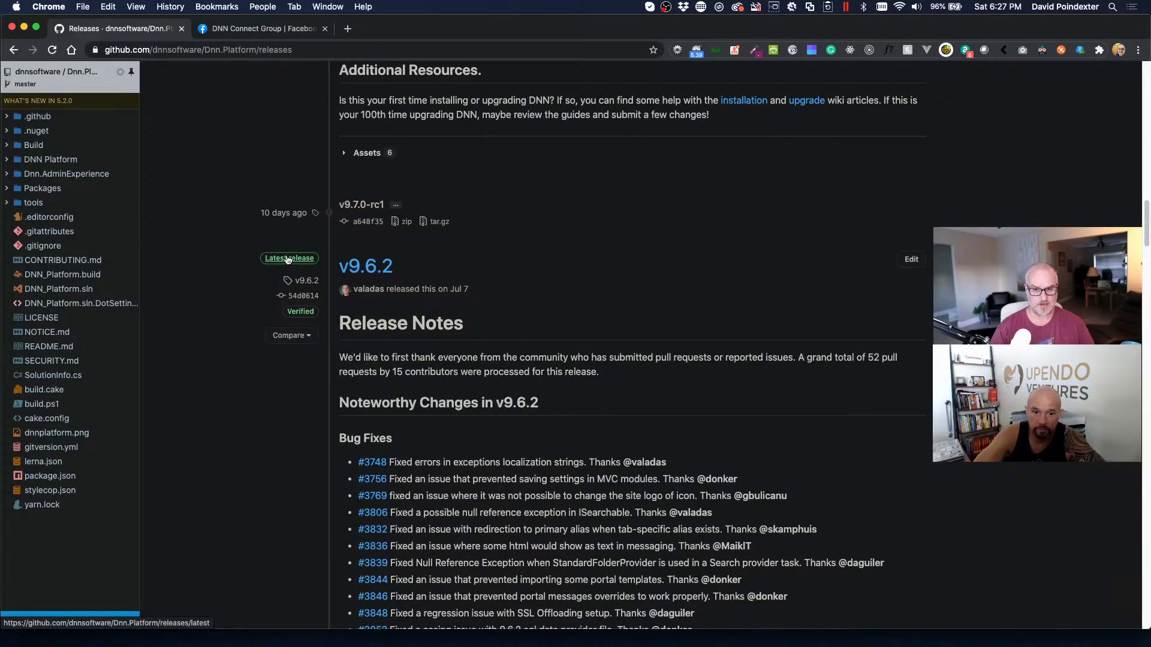
{"action": "scroll", "coordinate": [242, 249], "scroll_direction": "up", "scroll_amount": 1}
{"action": "scroll", "coordinate": [242, 248], "scroll_direction": "up", "scroll_amount": 20}
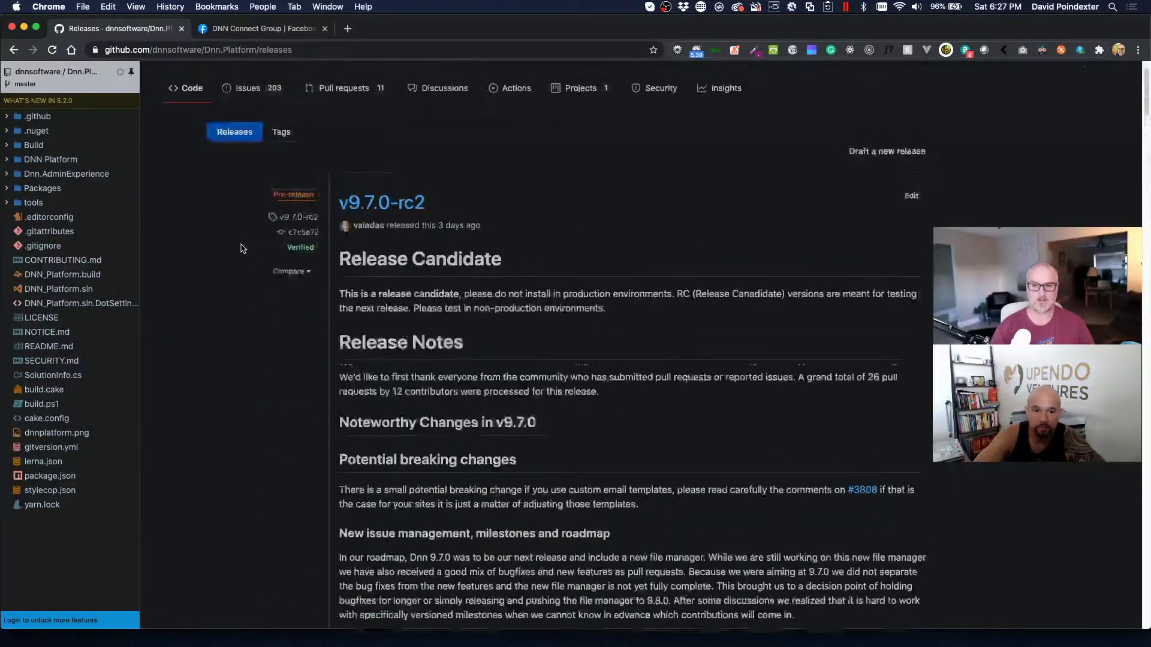
{"action": "scroll", "coordinate": [242, 248], "scroll_direction": "up", "scroll_amount": 2}
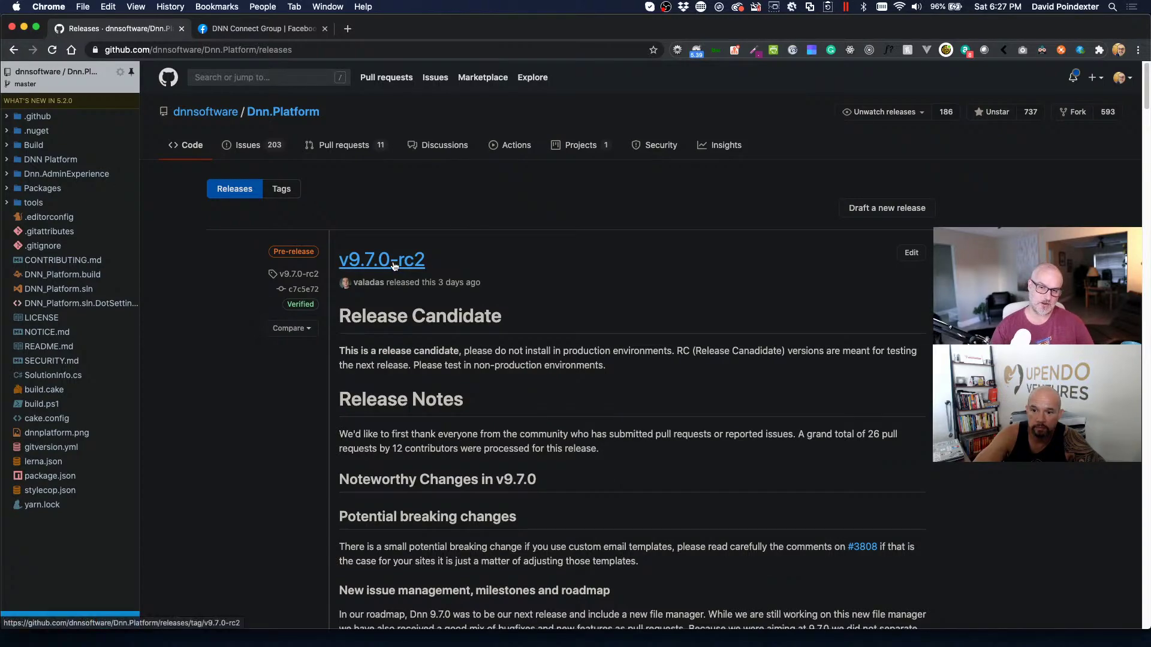
{"action": "scroll", "coordinate": [290, 369], "scroll_direction": "down", "scroll_amount": 20}
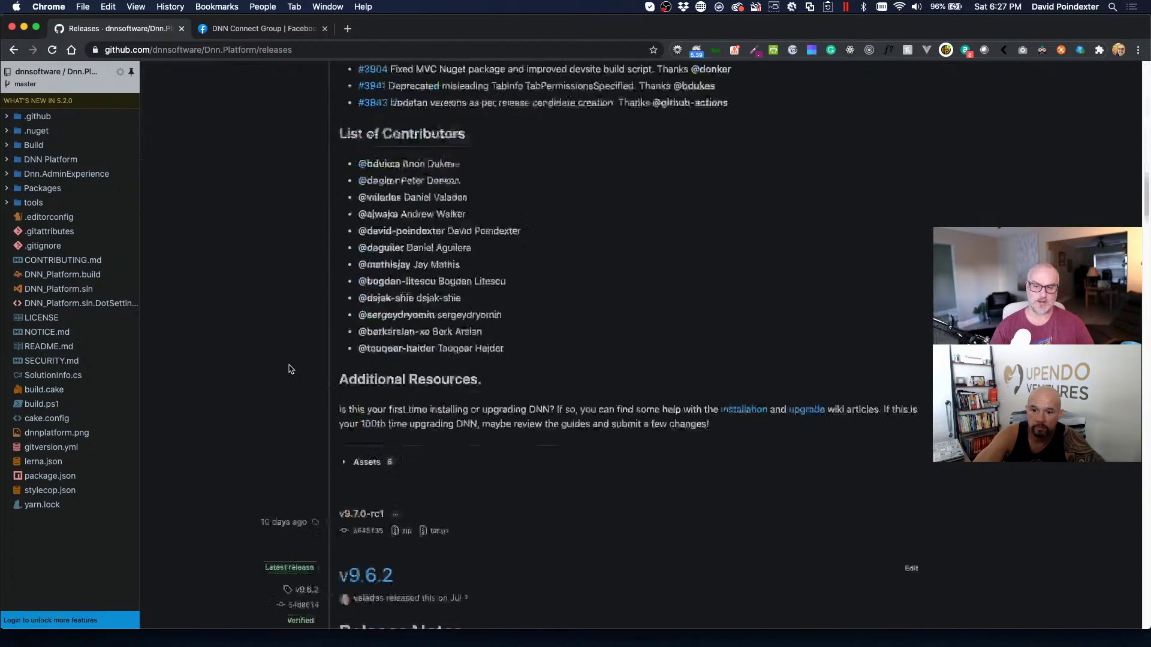
{"action": "left_click", "coordinate": [346, 297]}
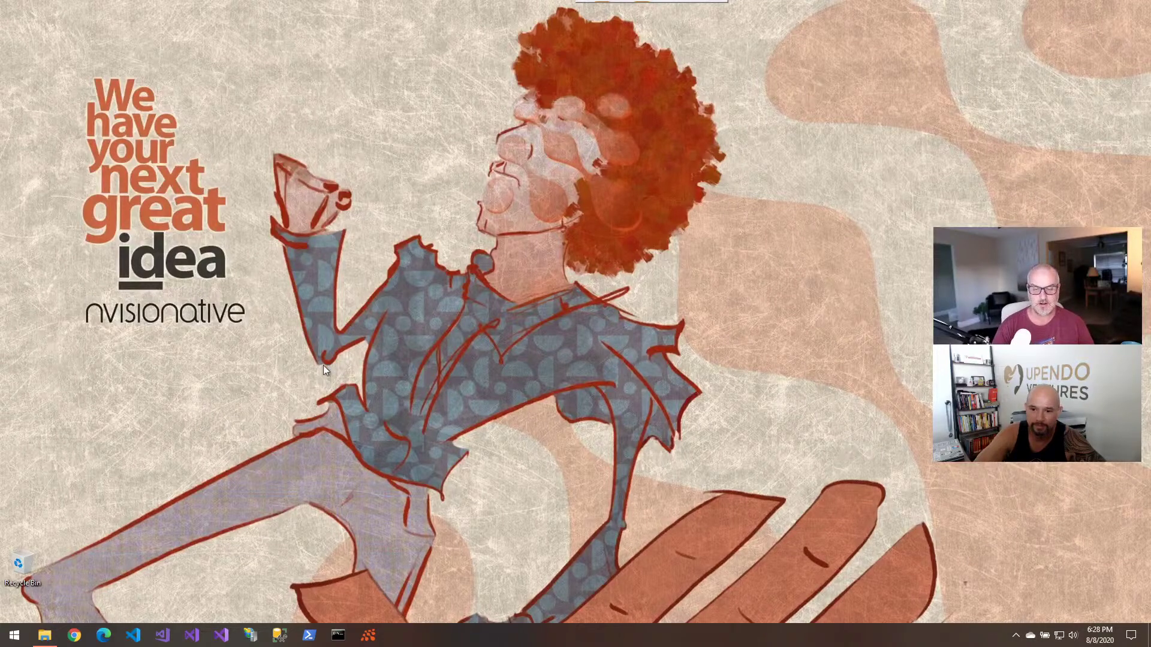
Launch nvQuickSite on the Windows machine and allow it to make changes to the device.
{"action": "left_click", "coordinate": [368, 634]}
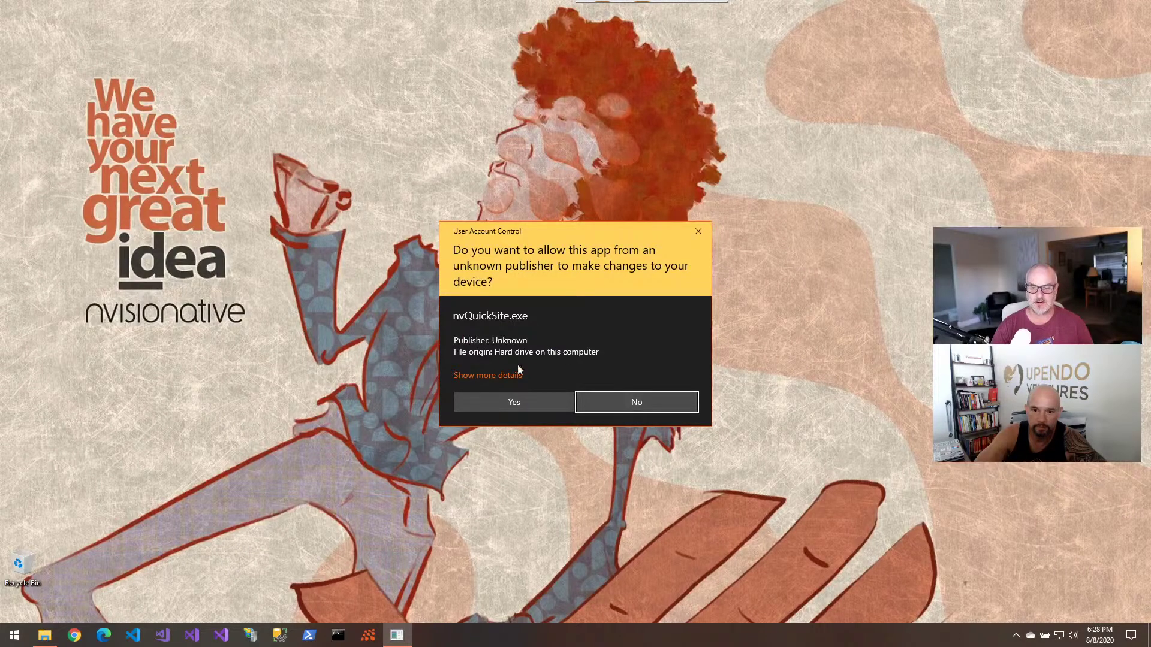
{"action": "left_click", "coordinate": [500, 401]}
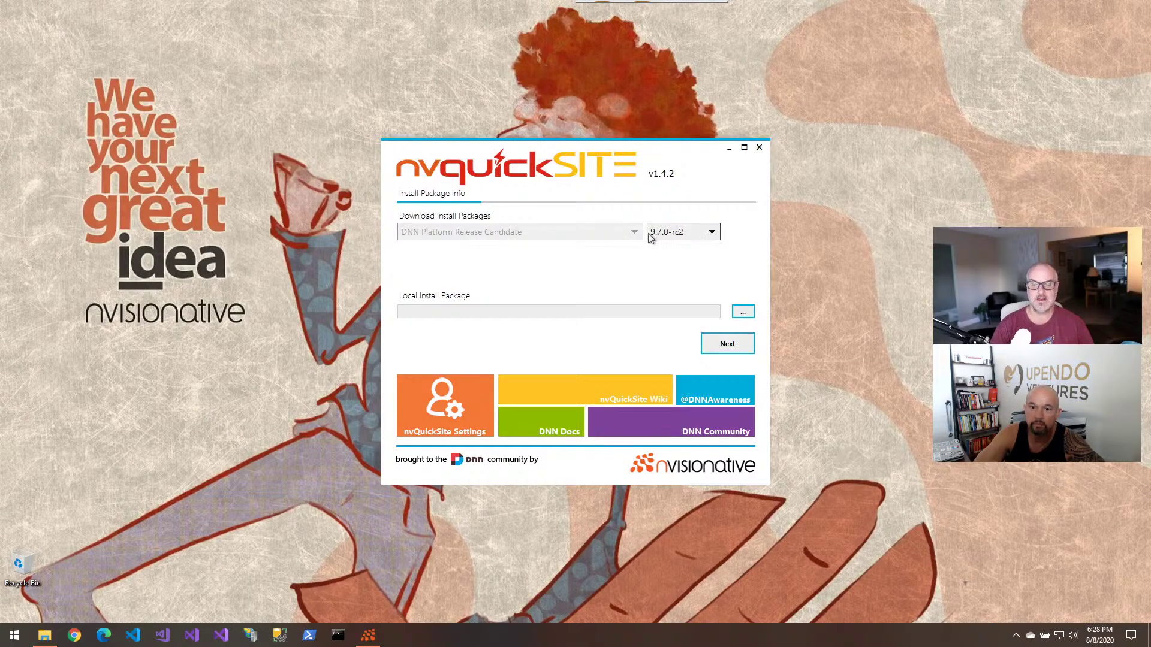
Check which versions the DNN Platform 9 package offers, and return the selection to DNN Platform Release Candidate.
{"action": "left_click", "coordinate": [621, 239]}
{"action": "left_click", "coordinate": [490, 266]}
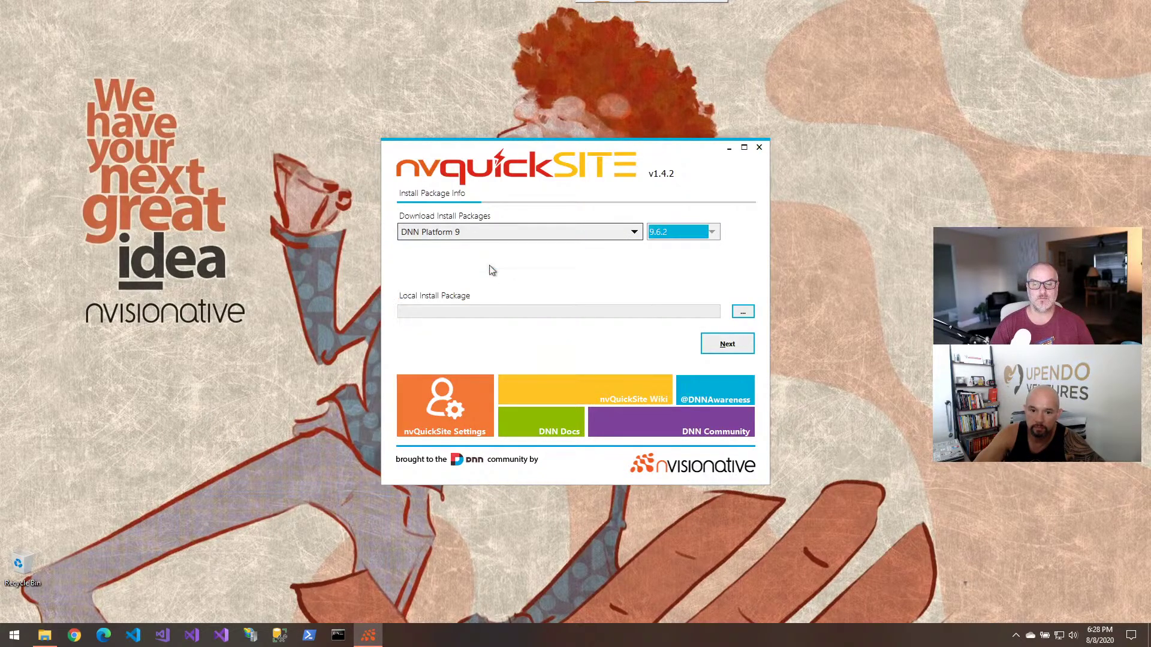
{"action": "left_click", "coordinate": [693, 235]}
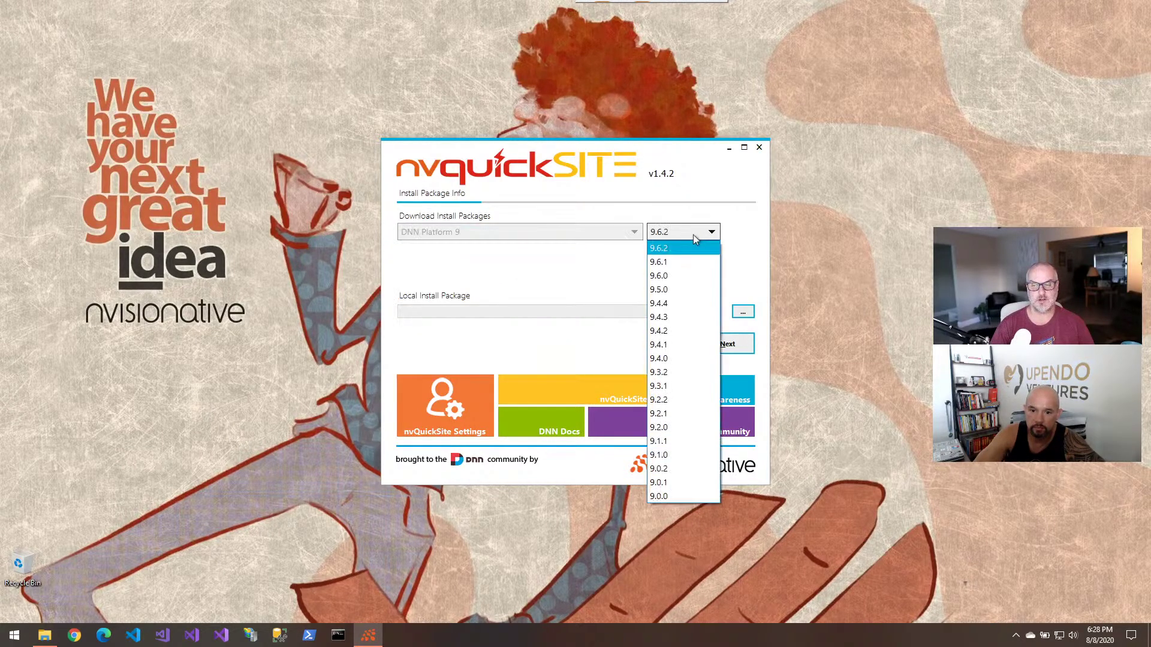
{"action": "left_click", "coordinate": [593, 268]}
{"action": "left_click", "coordinate": [564, 236]}
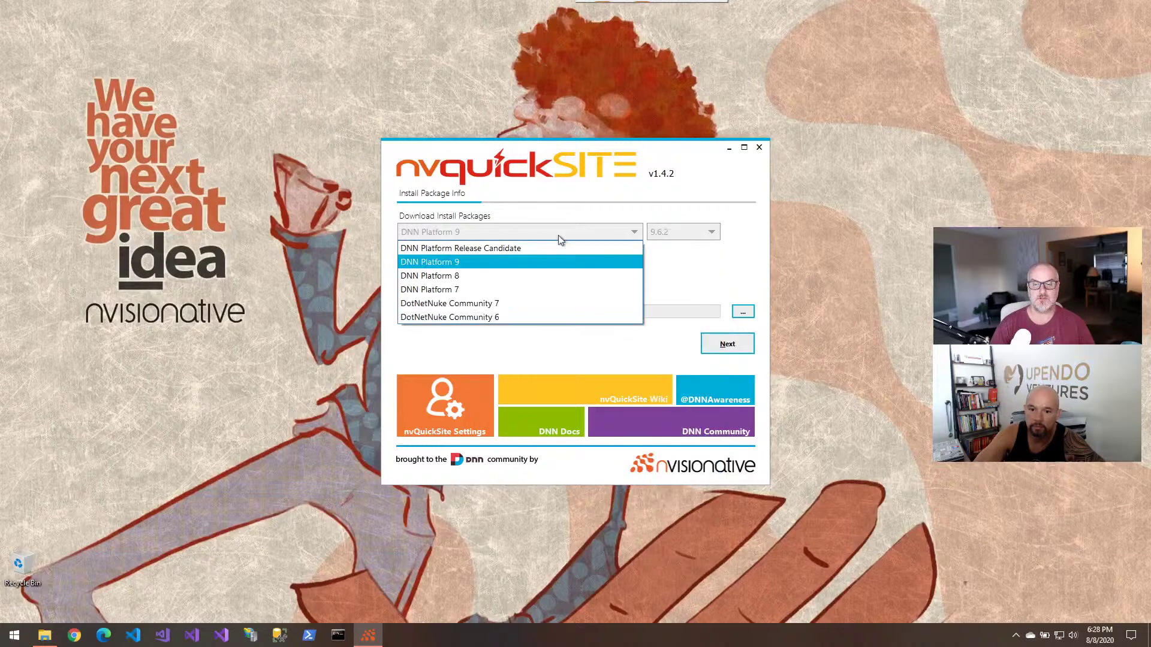
{"action": "left_click", "coordinate": [521, 251]}
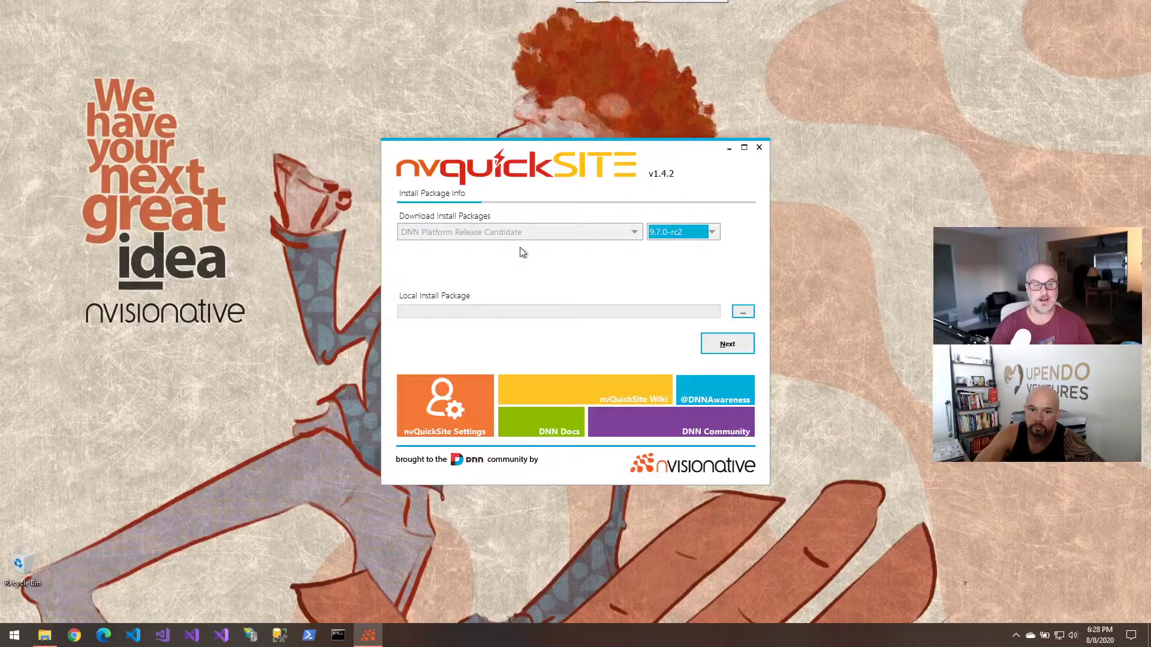
Save the nvQuickSite user settings with Show Release Candidates enabled and proceed with the 9.7.0-rc2 install package.
{"action": "left_click", "coordinate": [449, 403]}
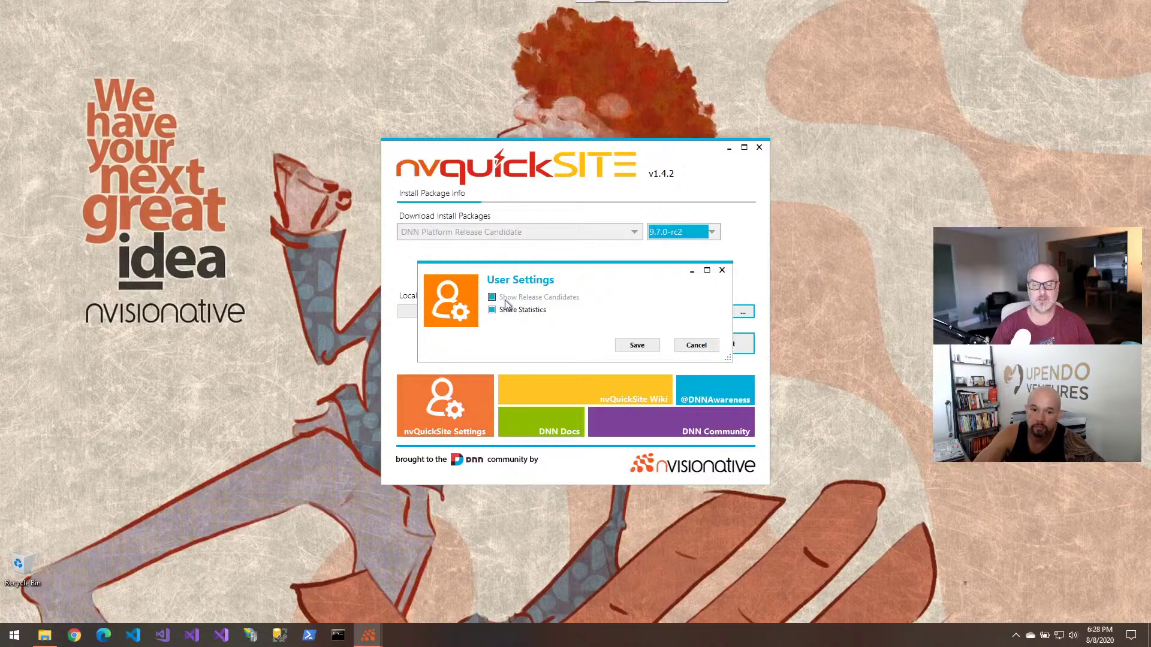
{"action": "left_click", "coordinate": [640, 347]}
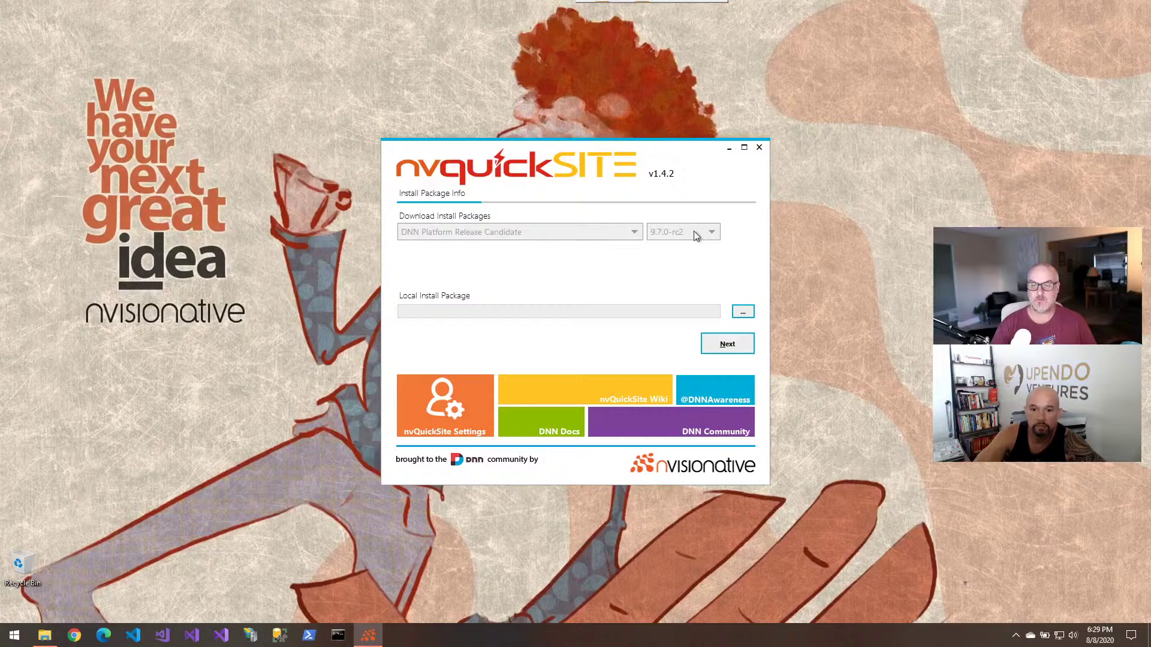
{"action": "left_click", "coordinate": [743, 354]}
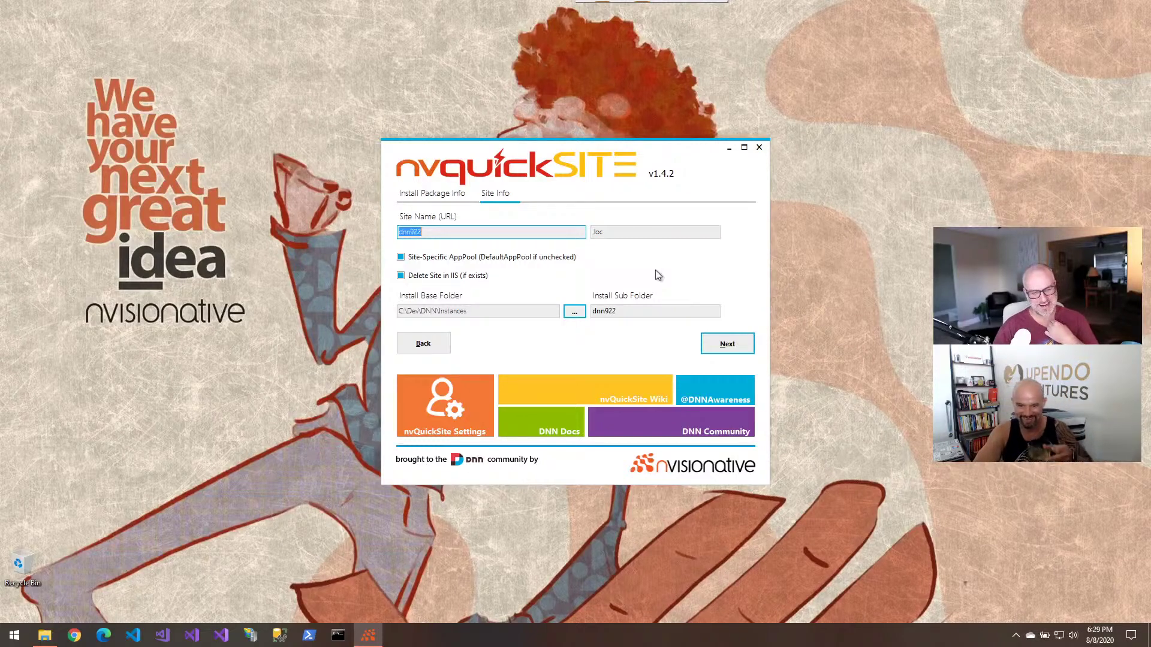
Set the site name to dnn970-rc2-1 and agree to create its missing install folder.
{"action": "key", "text": "Right"}
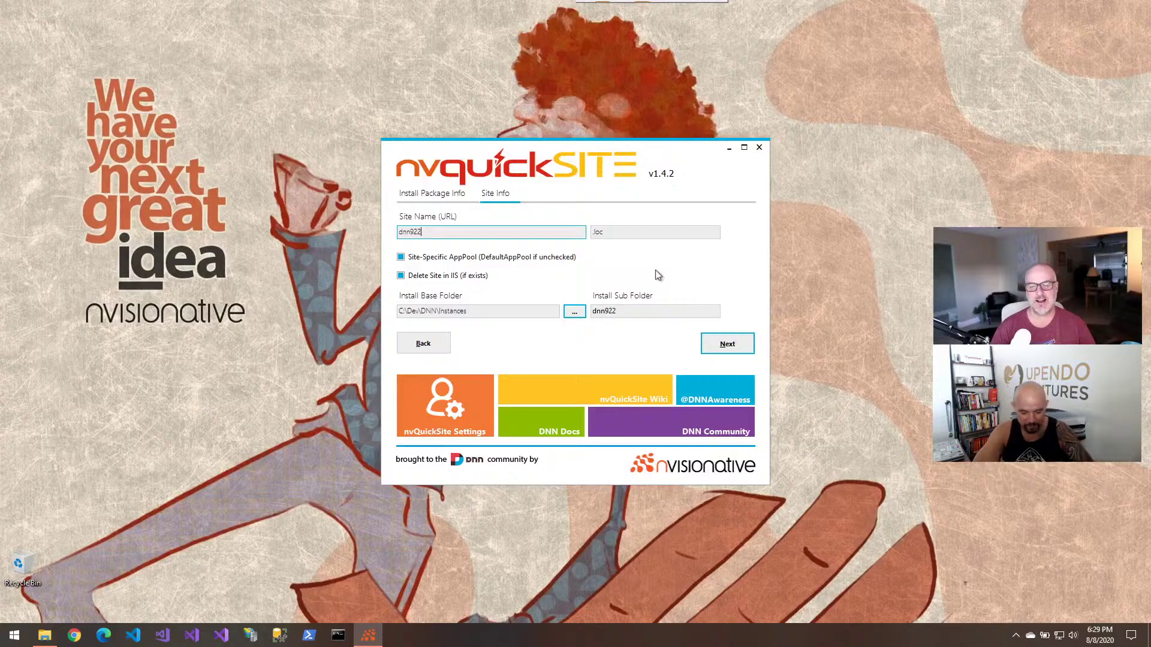
{"action": "key", "text": "shift+Left"}
{"action": "key", "text": "shift+Left"}
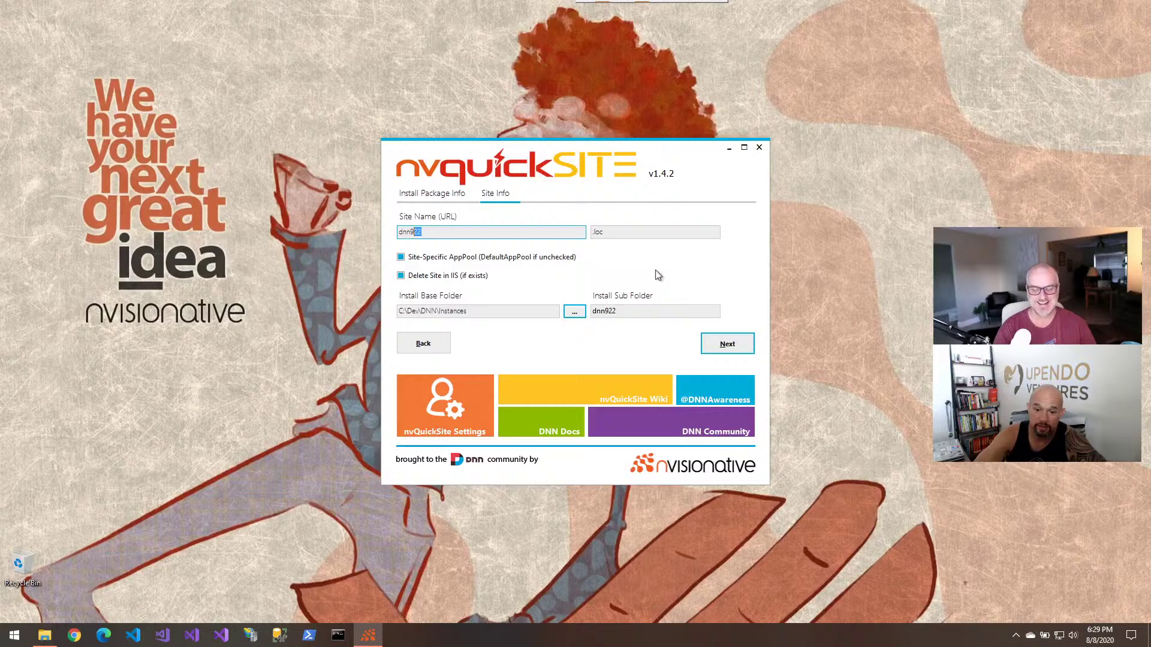
{"action": "type", "text": "6"}
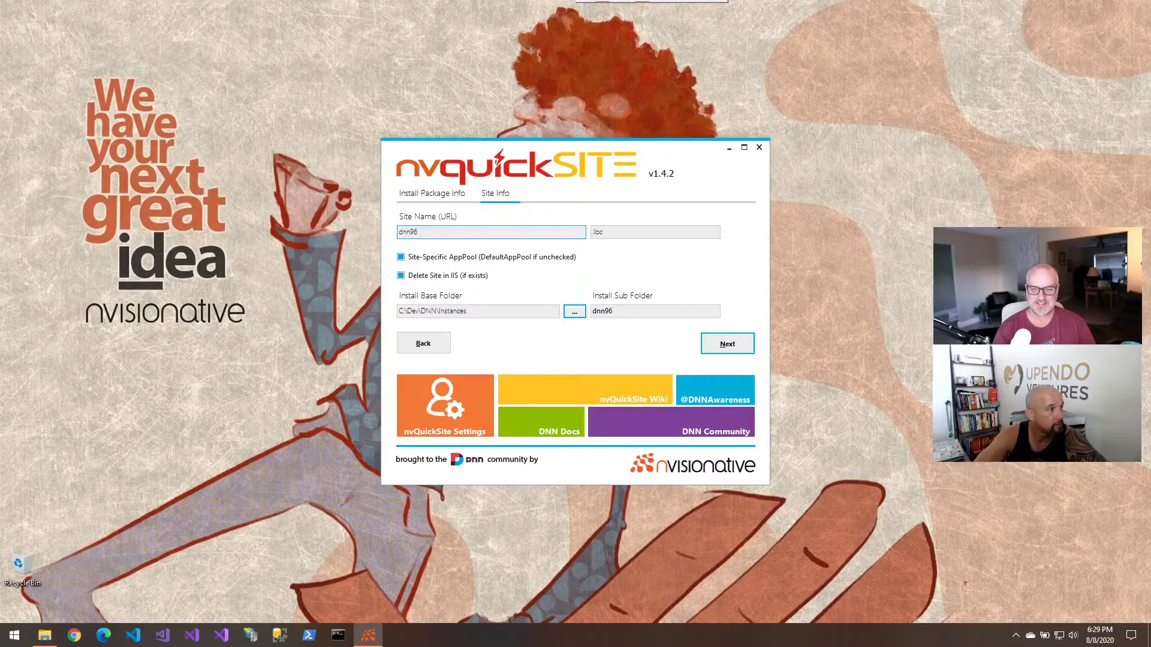
{"action": "key", "text": "BackSpace"}
{"action": "type", "text": "70-rc2-1"}
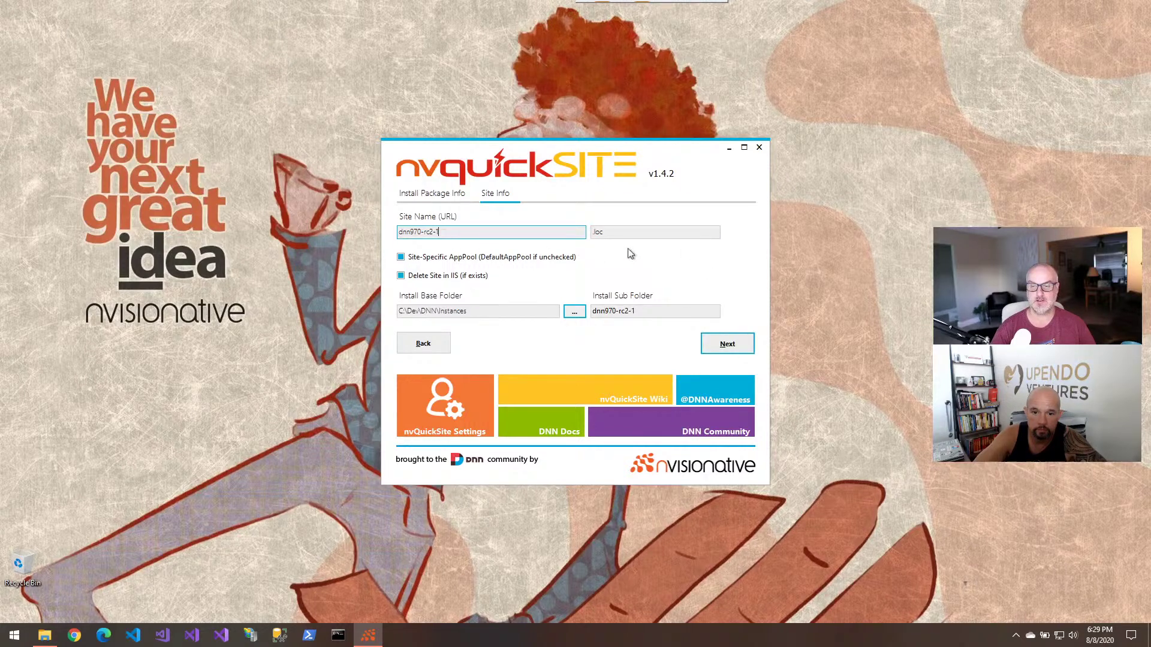
{"action": "left_click", "coordinate": [729, 352]}
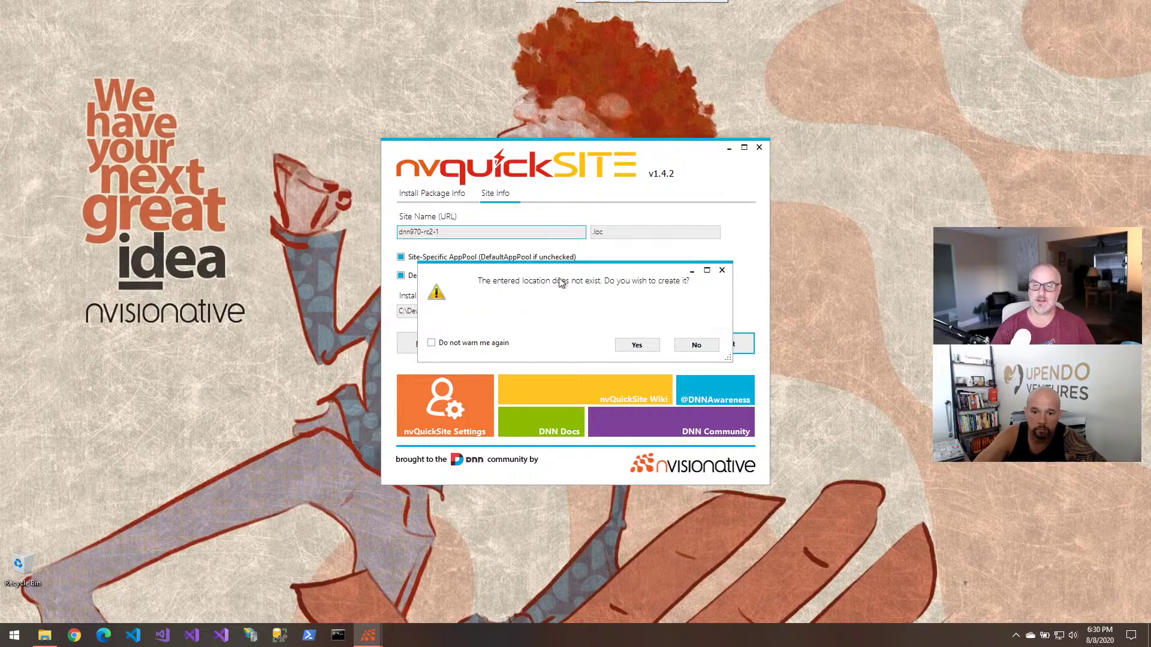
{"action": "left_click", "coordinate": [636, 345]}
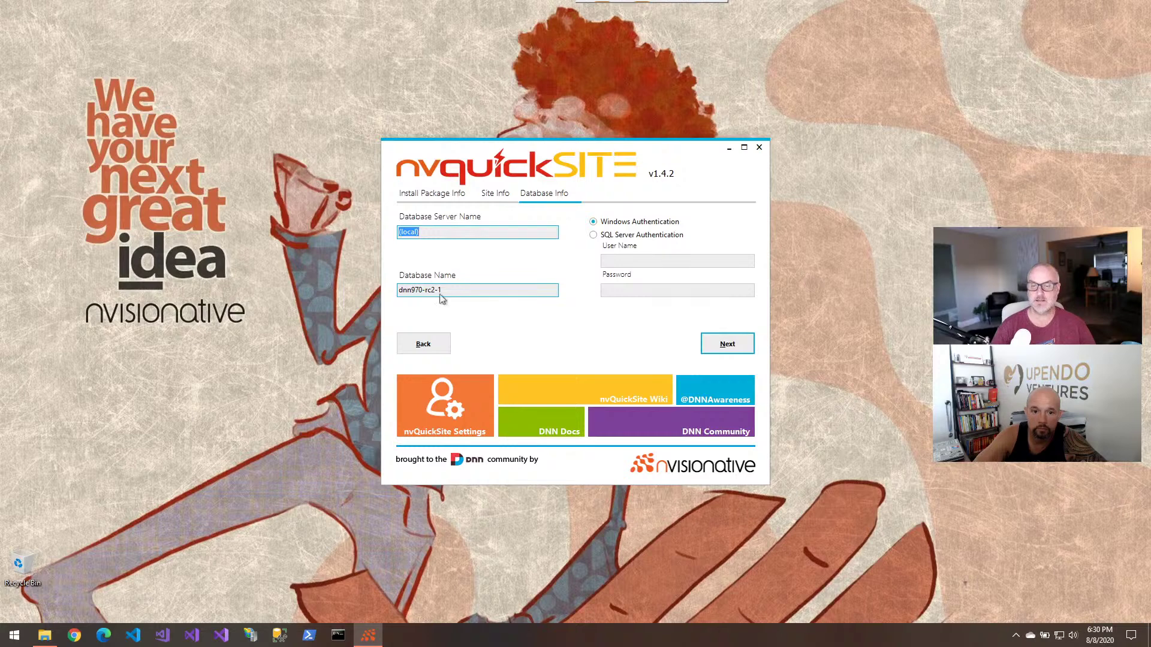
Create the site with database dnn970-rc2-1 on the (local) server using Windows Authentication, and visit it in the browser.
{"action": "left_click", "coordinate": [714, 345]}
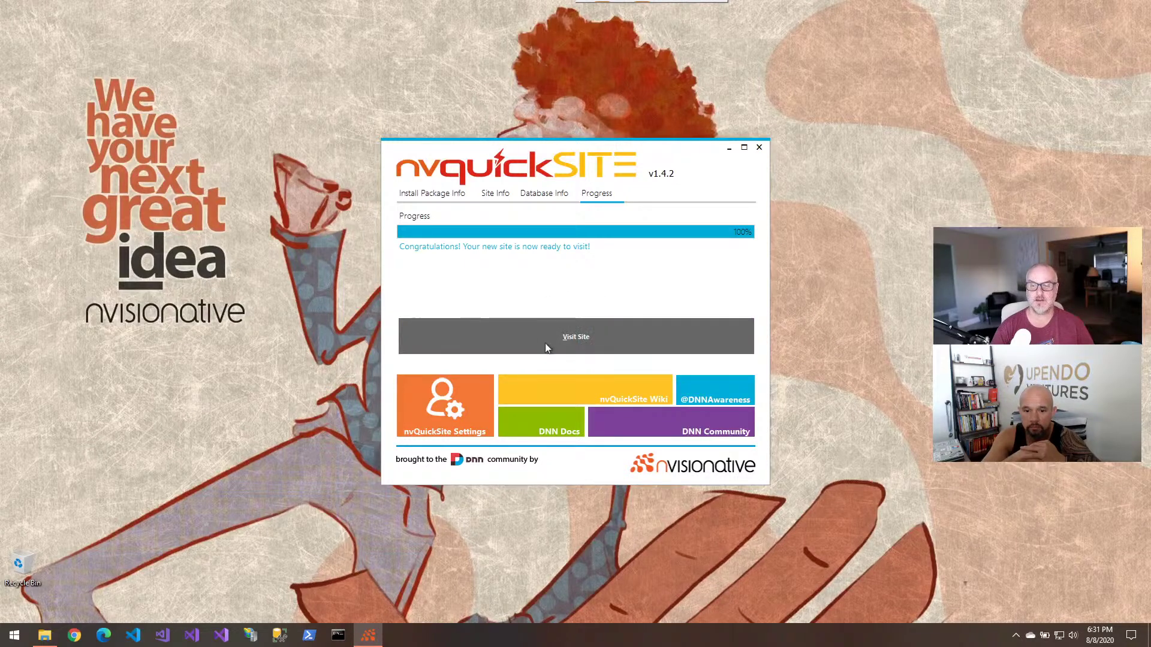
{"action": "left_click", "coordinate": [546, 347]}
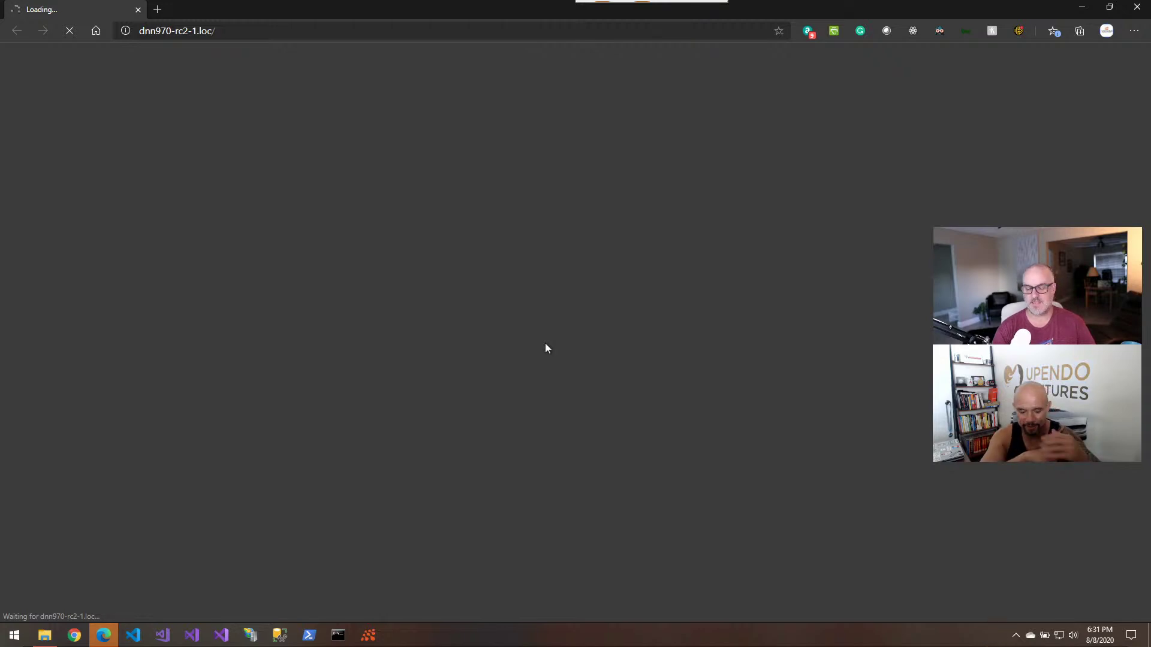
{"action": "mouse_move", "coordinate": [104, 640]}
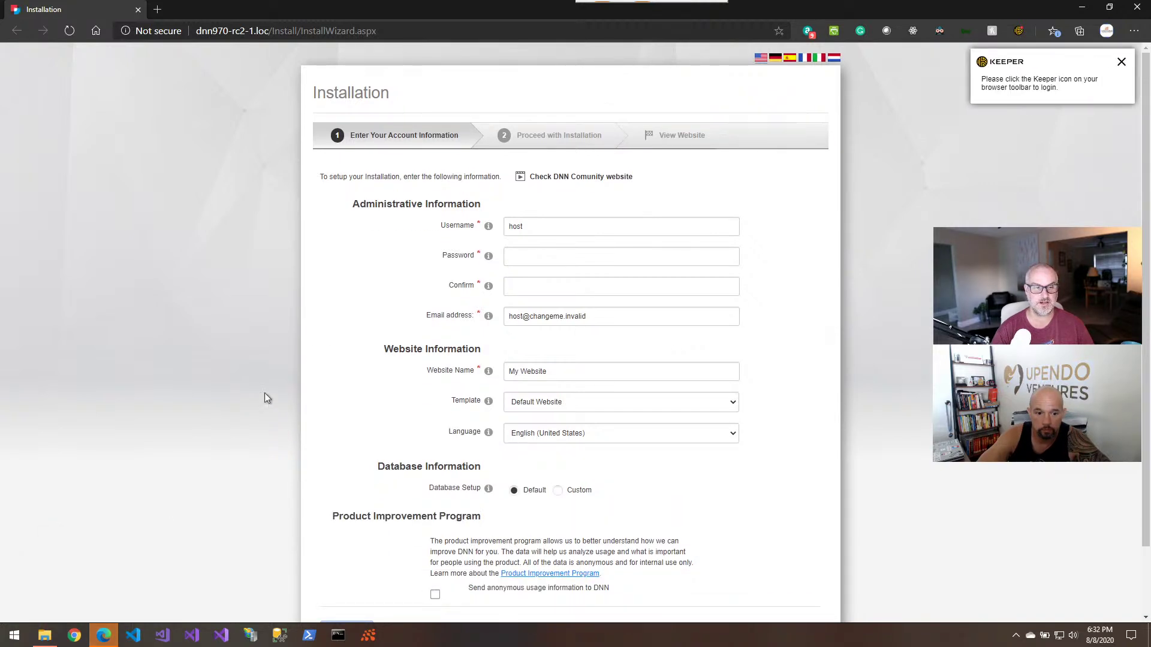
Enter and confirm the host account password, and fill in the administrator's e-mail address.
{"action": "left_click", "coordinate": [562, 254]}
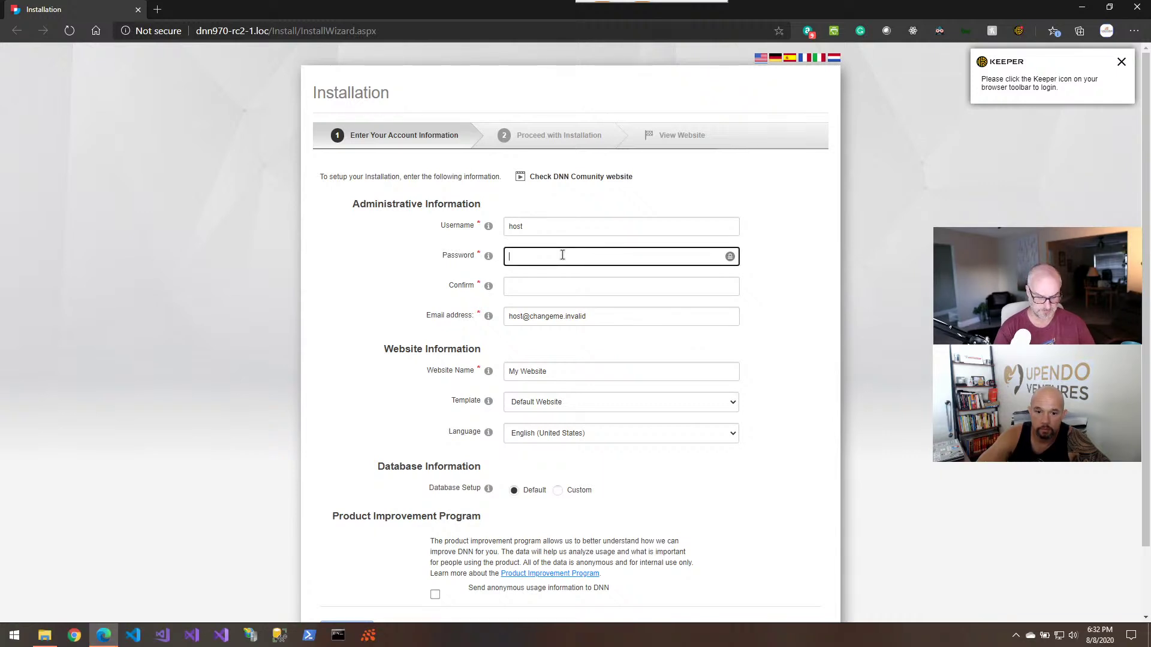
{"action": "type", "text": "••••••••"}
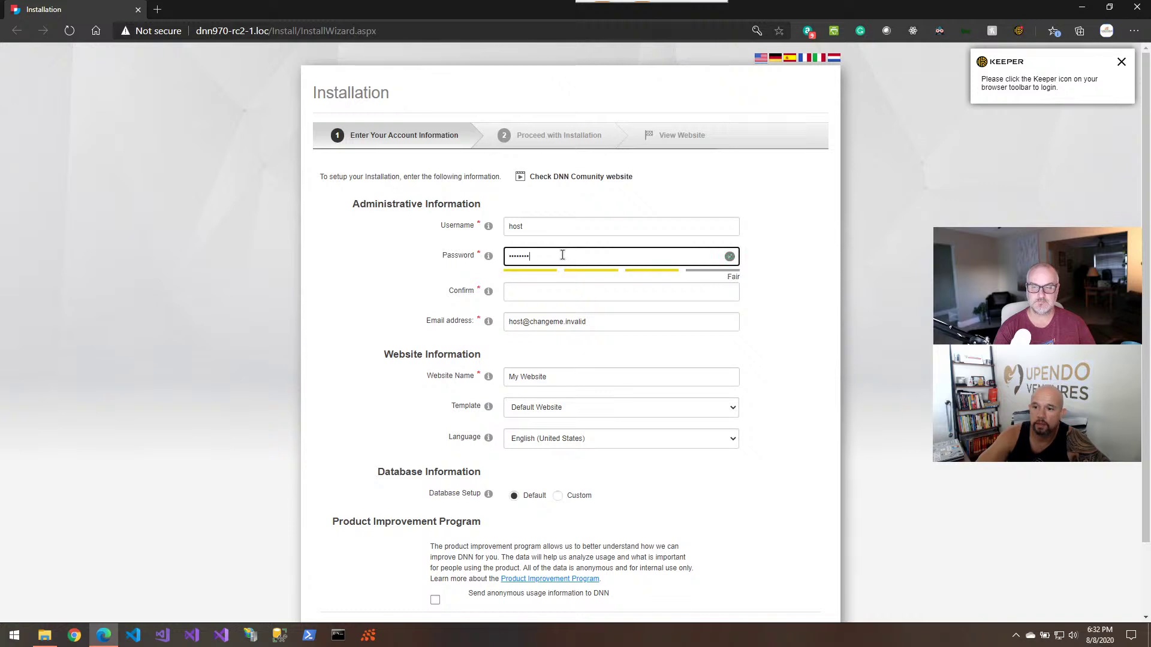
{"action": "key", "text": "Tab"}
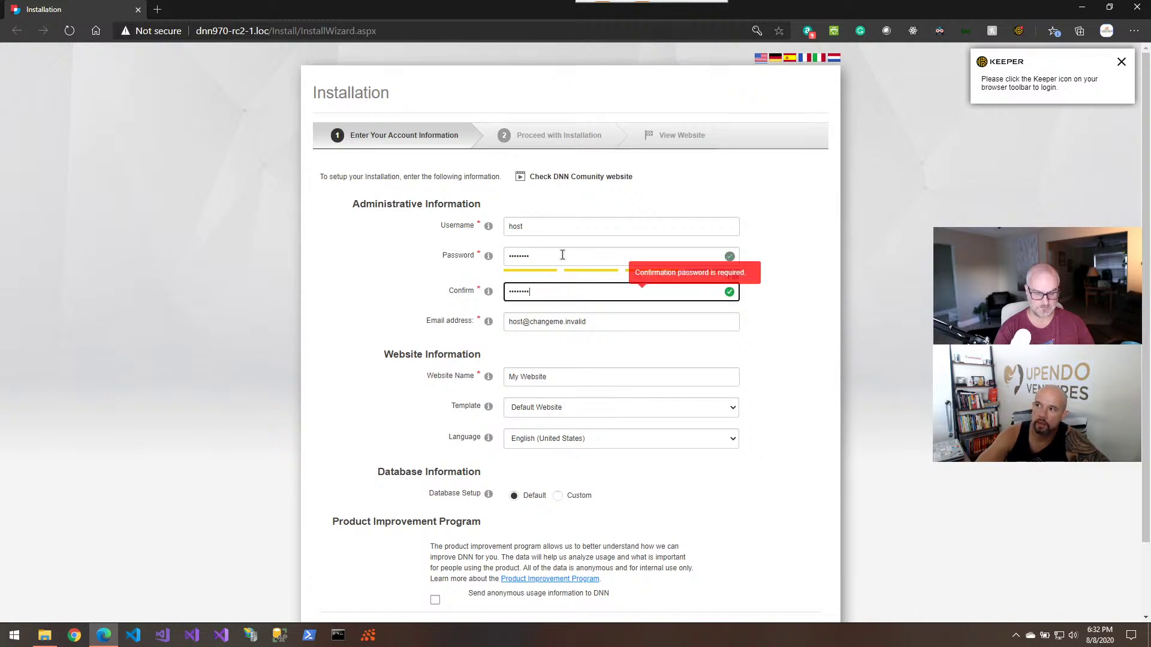
{"action": "type", "text": "••••••••"}
{"action": "key", "text": "Tab"}
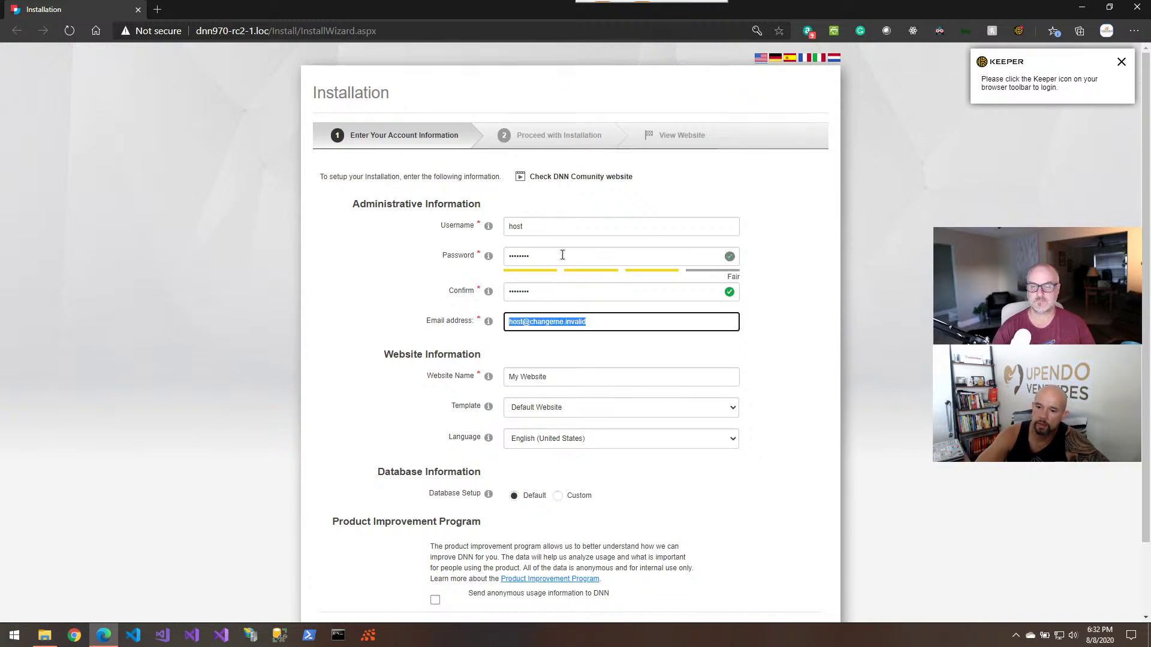
{"action": "type", "text": "d"}
{"action": "key", "text": "Down"}
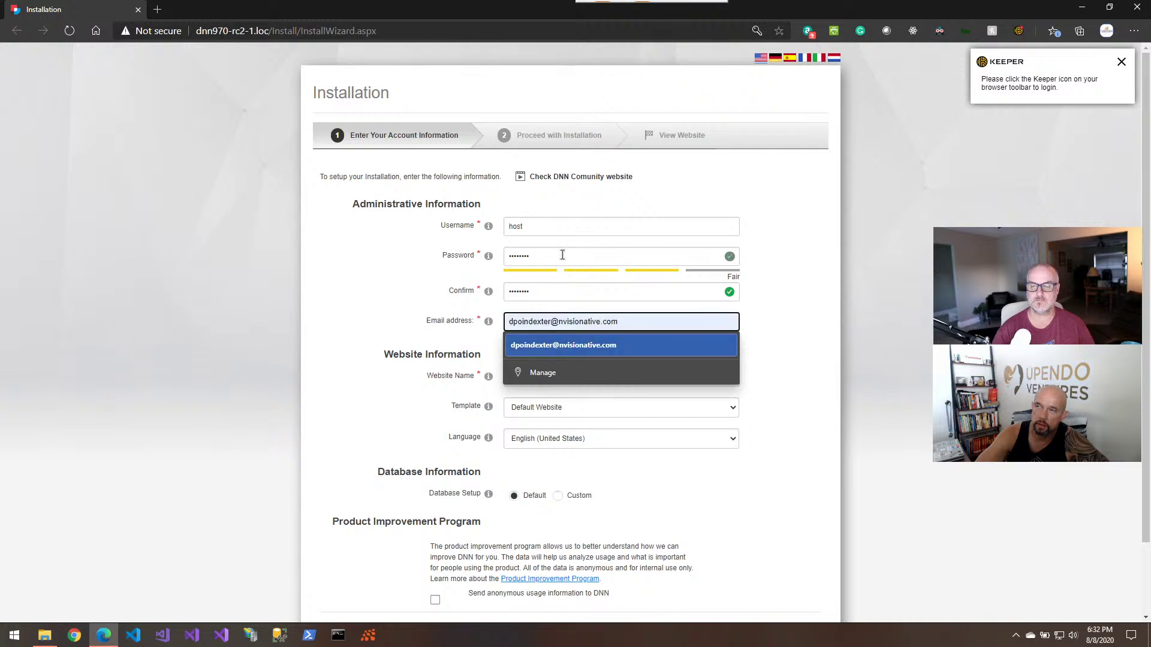
{"action": "key", "text": "Tab"}
Set the website name to DNN 09.07.00 RC2 1.
{"action": "type", "text": "DN"}
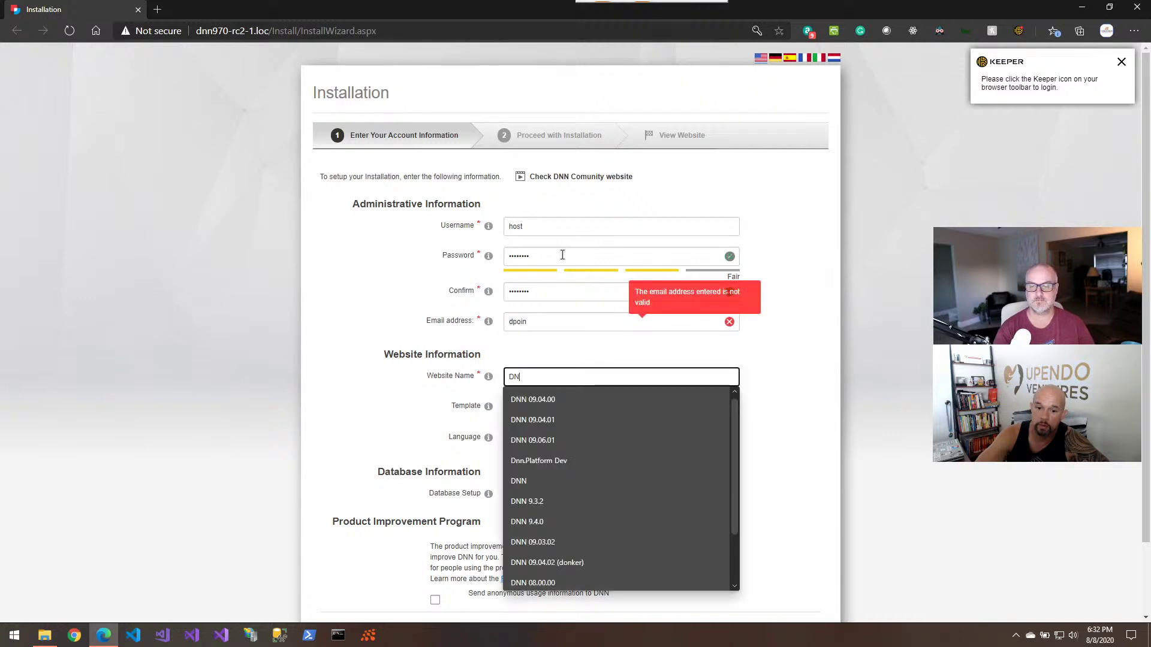
{"action": "type", "text": "N 09"}
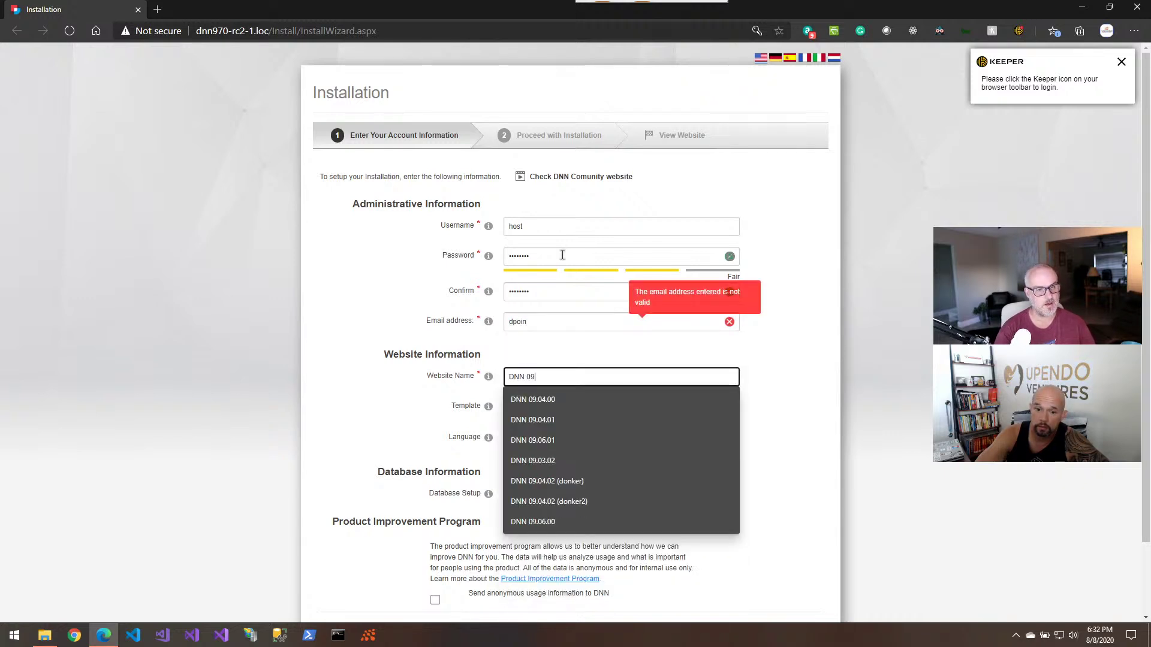
{"action": "type", "text": ".08"}
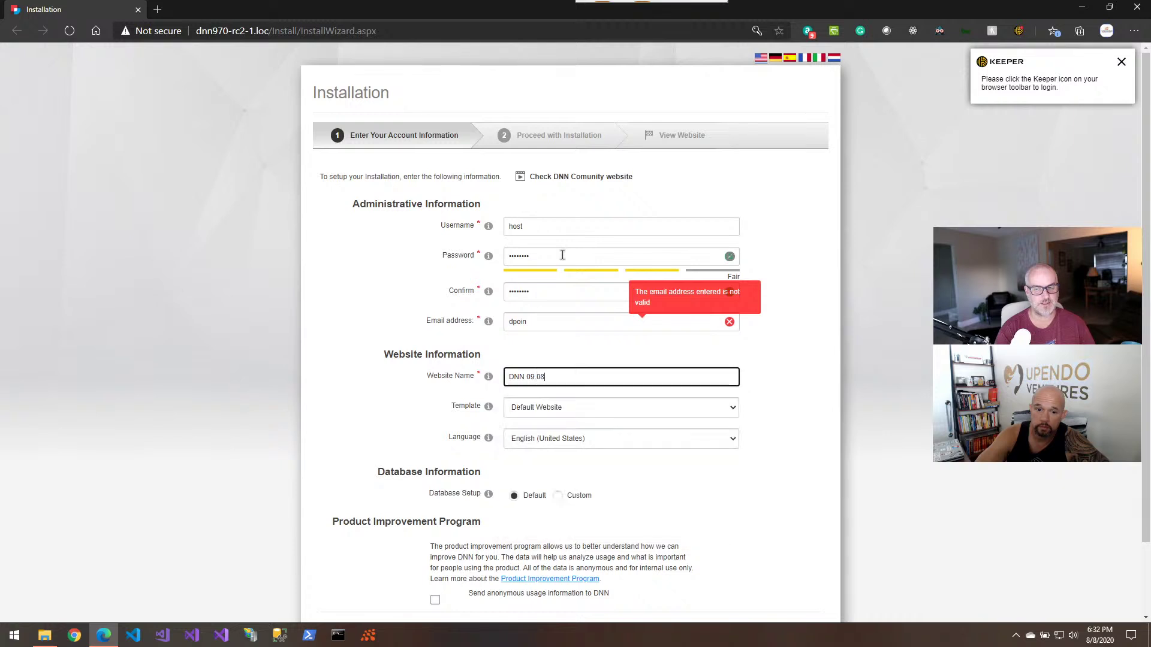
{"action": "key", "text": "BackSpace"}
{"action": "type", "text": "7.00 RC"}
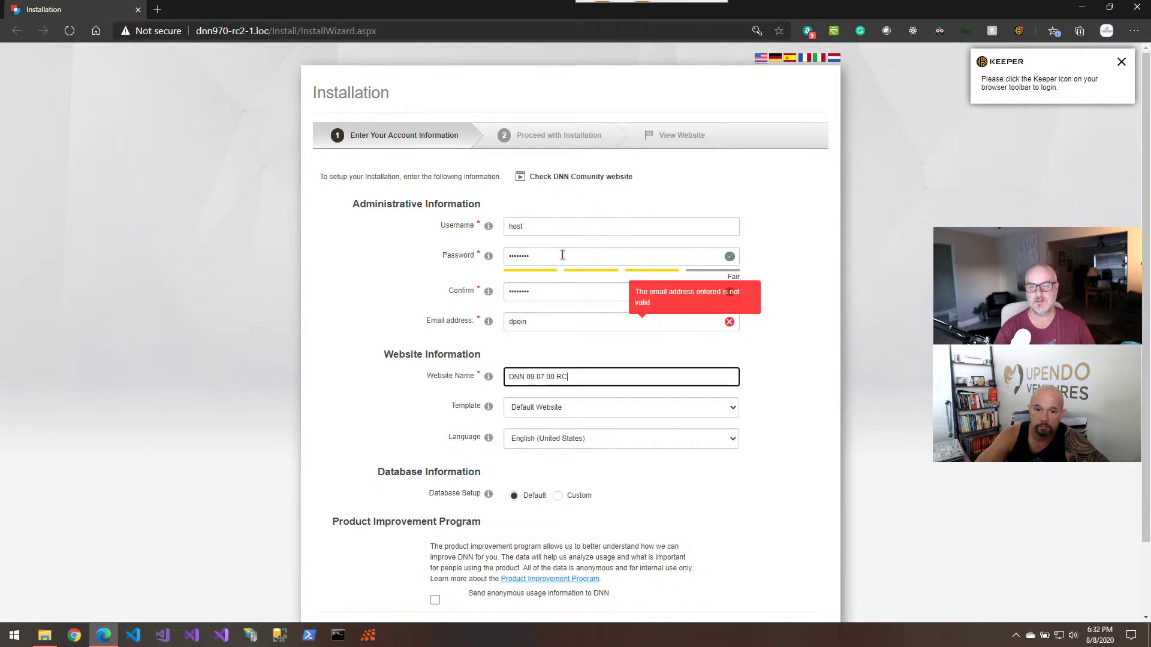
{"action": "key", "text": "BackSpace"}
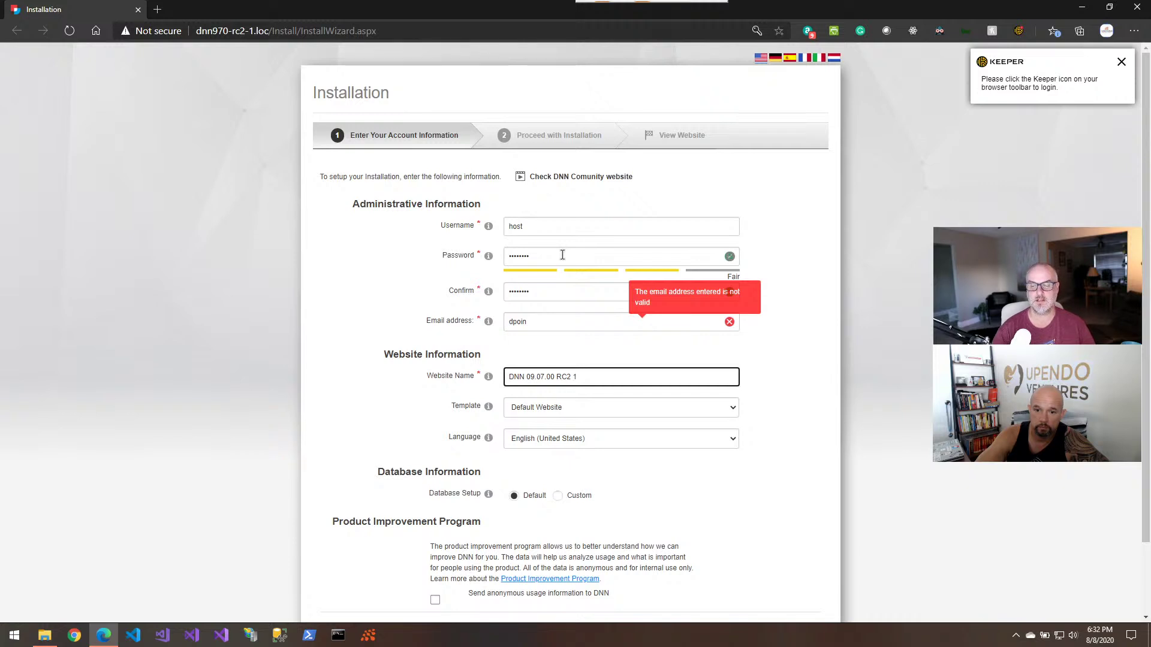
Complete the administrator's e-mail address with the full saved address.
{"action": "left_click", "coordinate": [806, 319]}
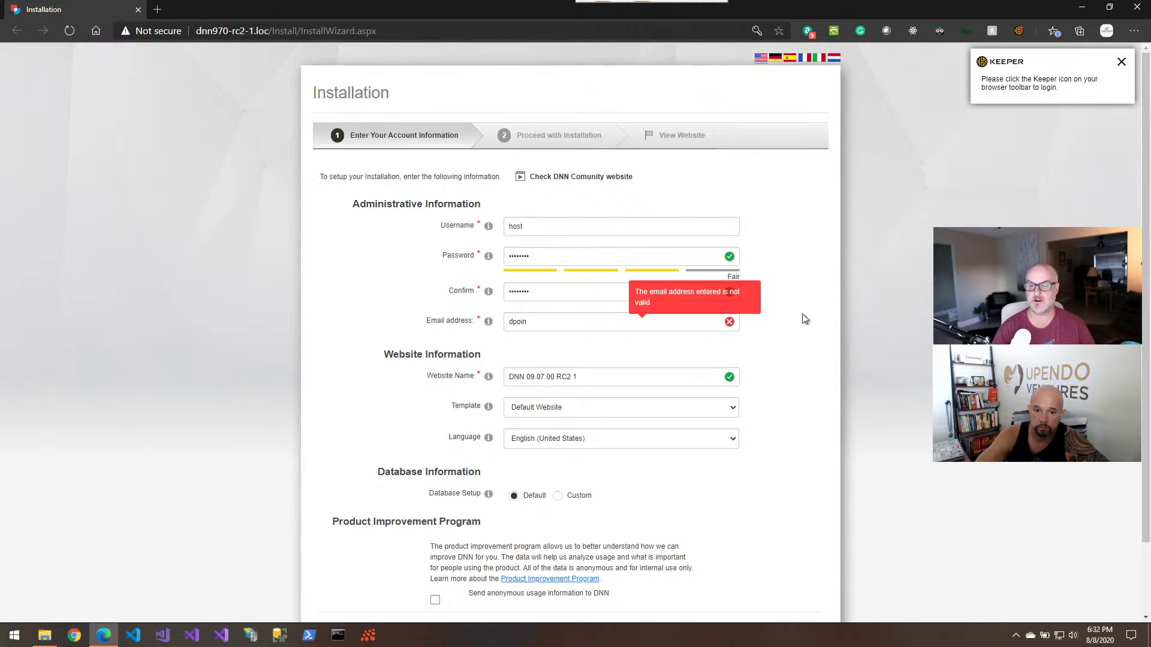
{"action": "left_click", "coordinate": [573, 315]}
{"action": "left_click", "coordinate": [564, 346]}
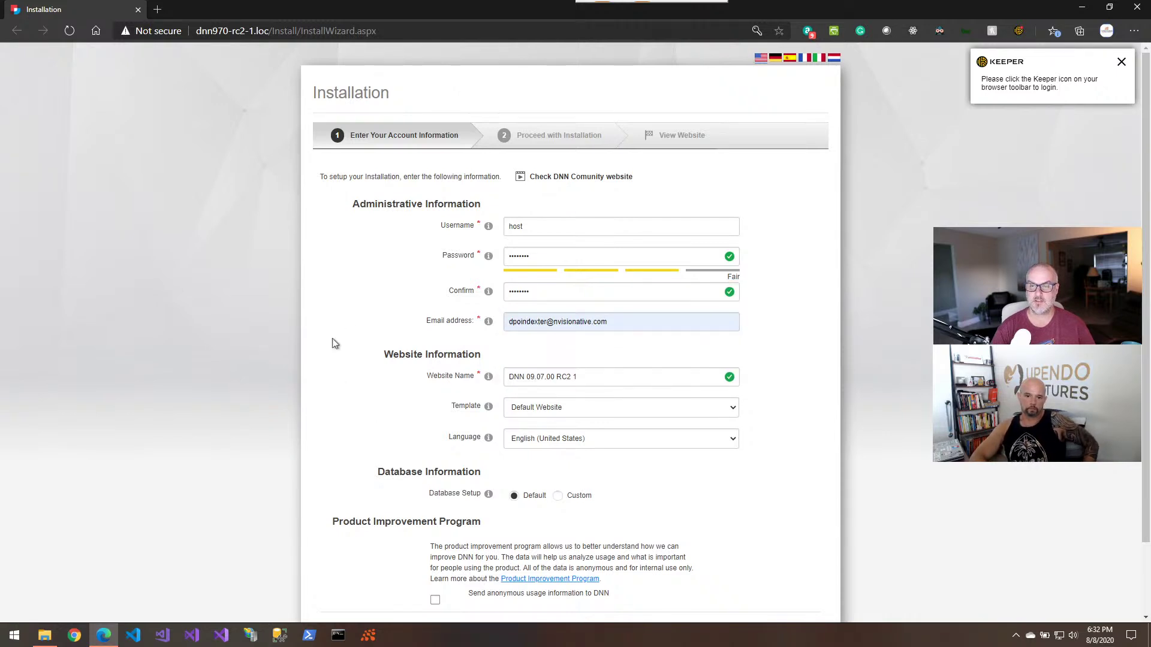
Set the database setup to Custom with the prefilled SQL Server details, and start the installation.
{"action": "scroll", "coordinate": [333, 342], "scroll_direction": "down", "scroll_amount": 2}
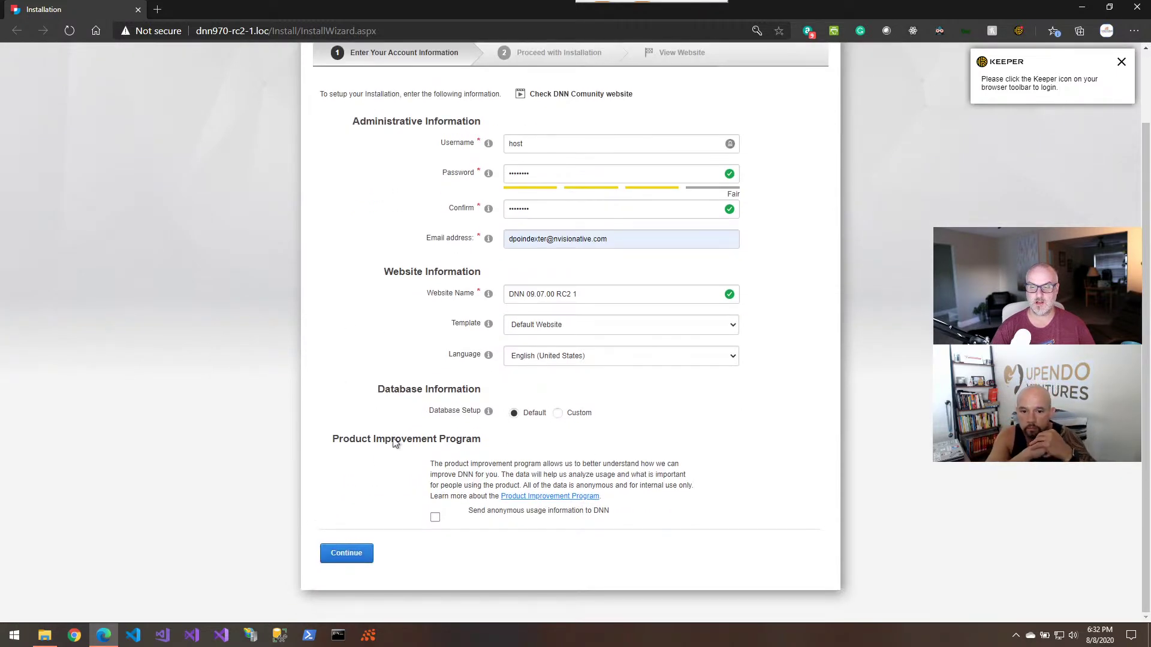
{"action": "left_click", "coordinate": [560, 414]}
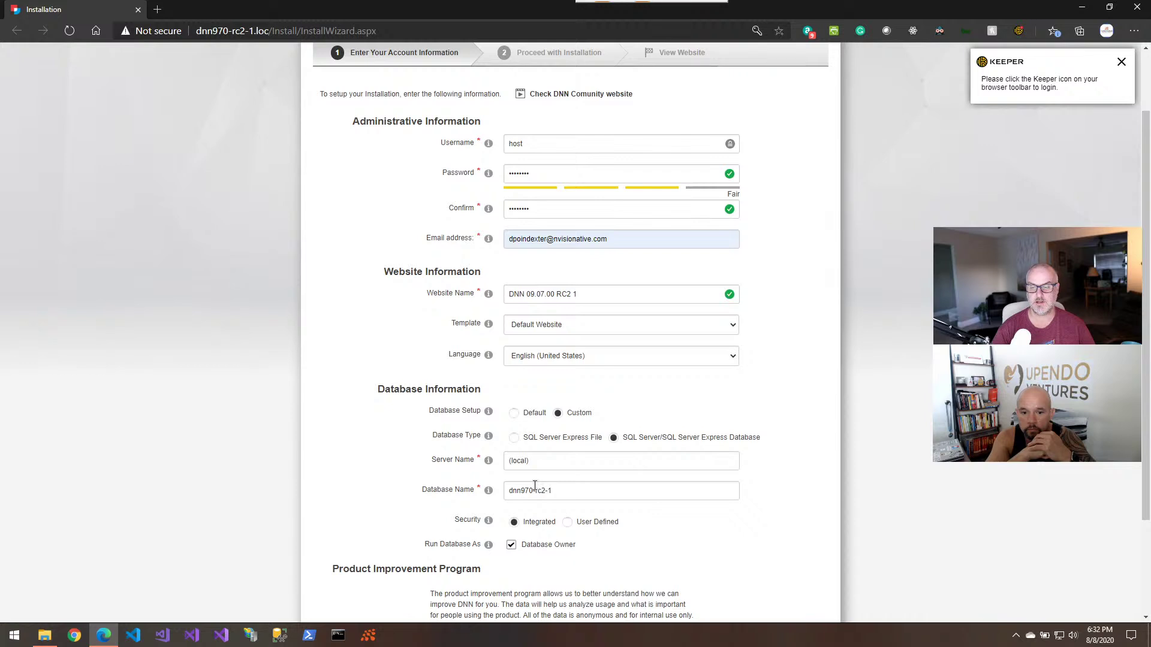
{"action": "scroll", "coordinate": [393, 482], "scroll_direction": "down", "scroll_amount": 3}
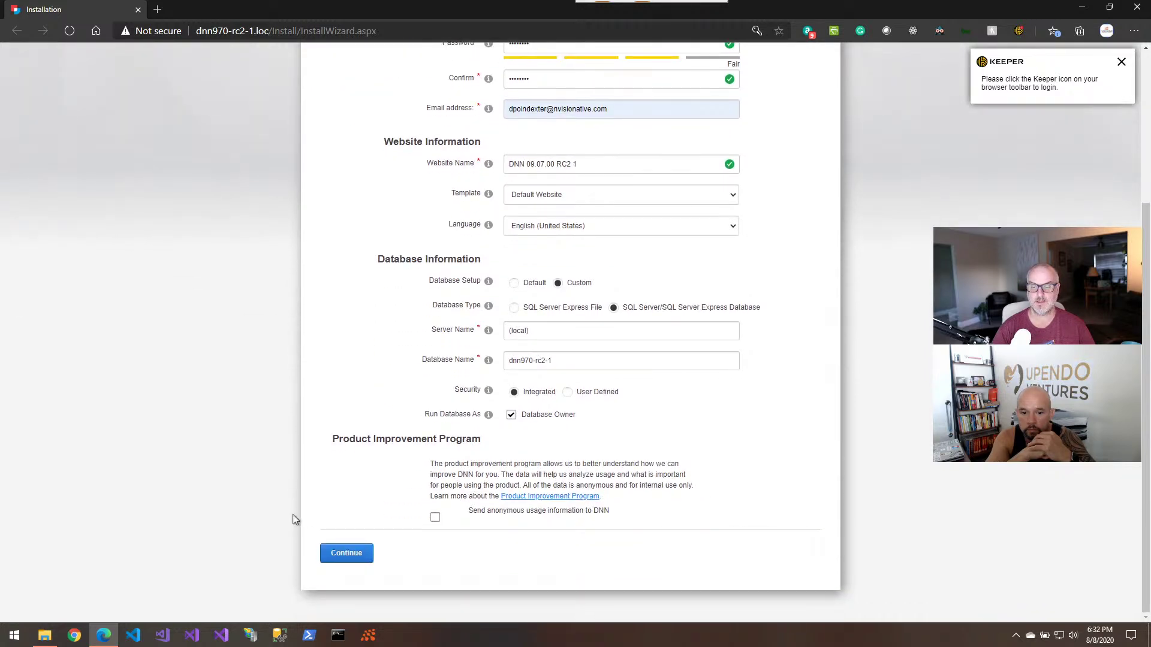
{"action": "left_click", "coordinate": [340, 554]}
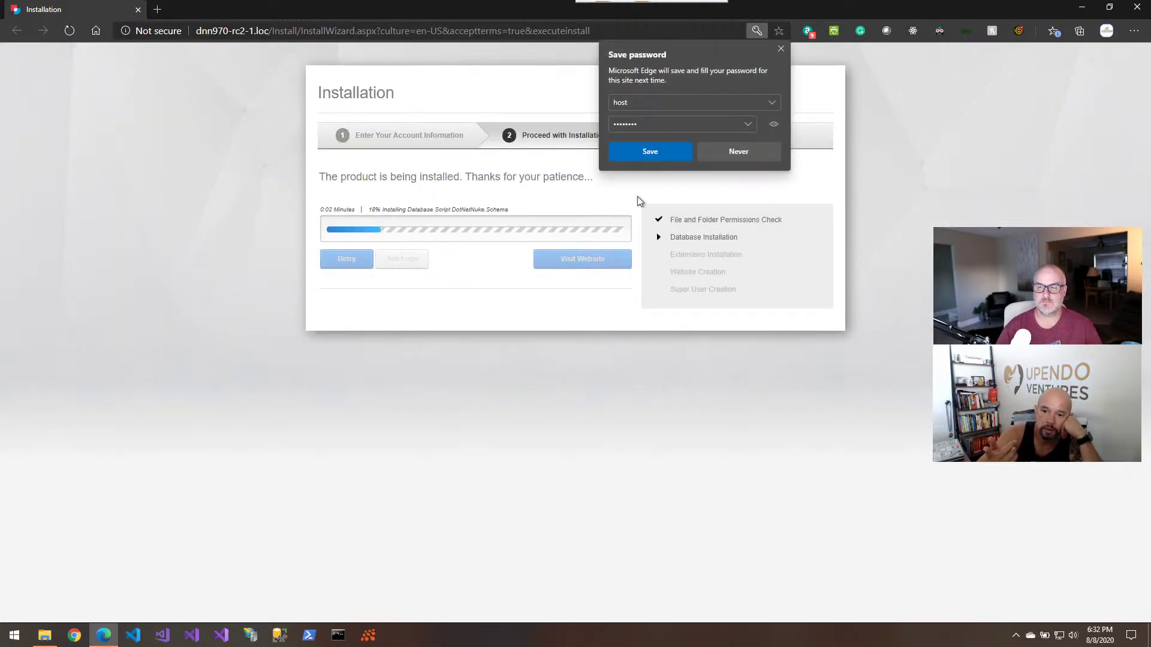
Save the host login in the browser, postponing the account settings review, and visit the website once installation completes.
{"action": "left_click", "coordinate": [659, 151]}
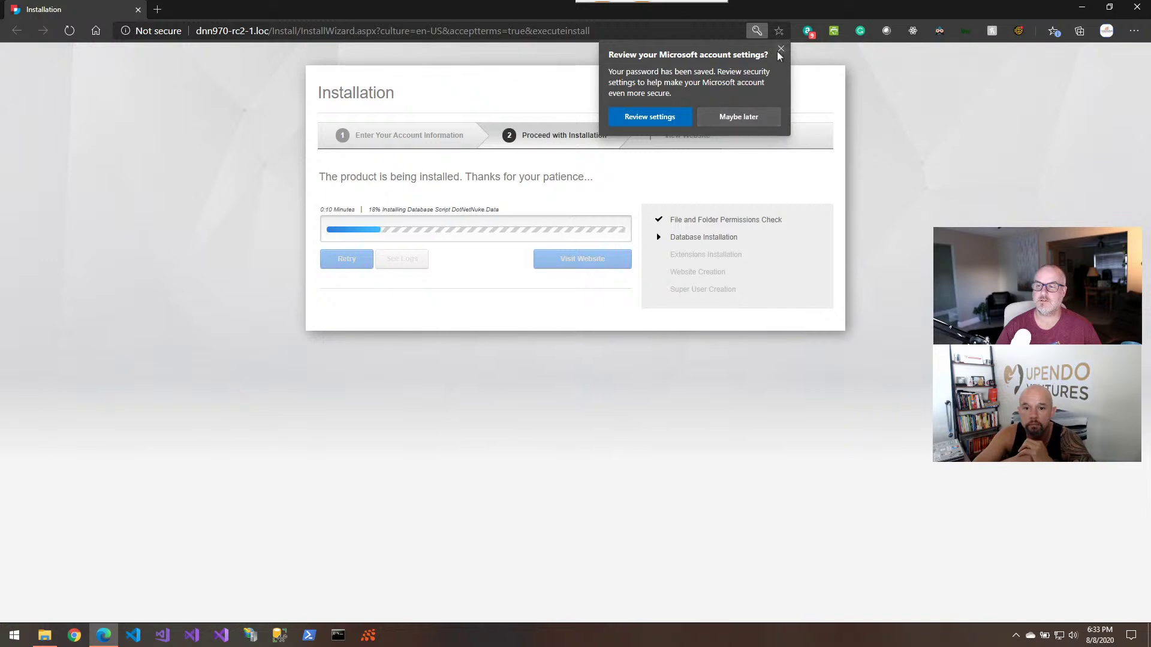
{"action": "left_click", "coordinate": [742, 117]}
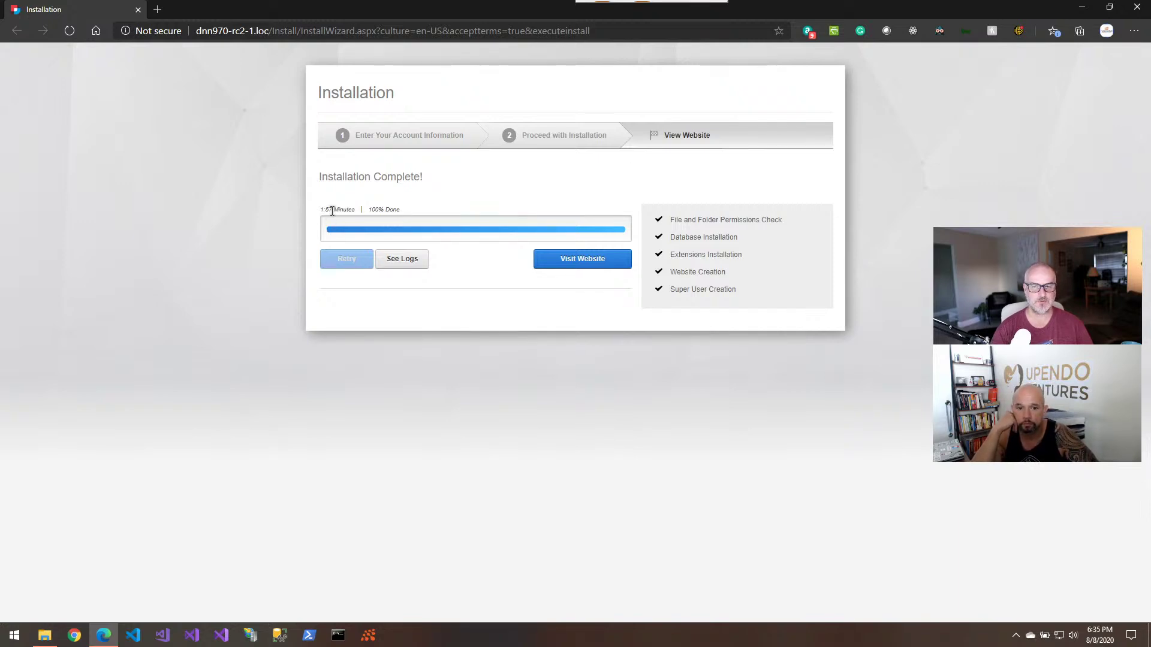
{"action": "mouse_move", "coordinate": [482, 233]}
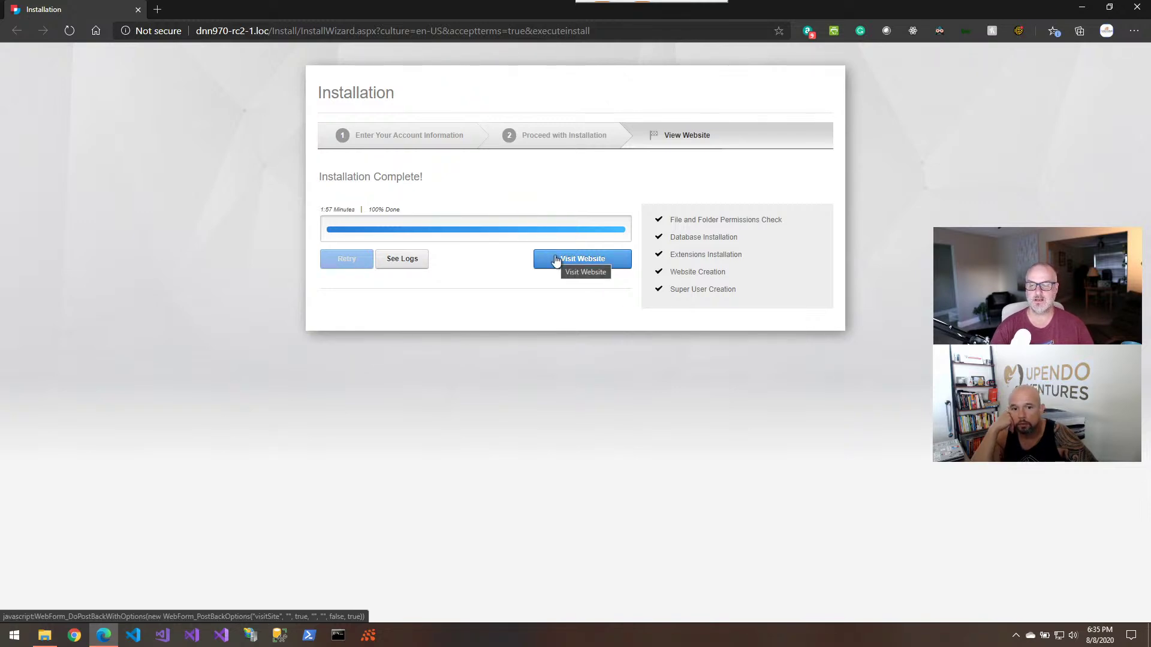
{"action": "left_click", "coordinate": [593, 259]}
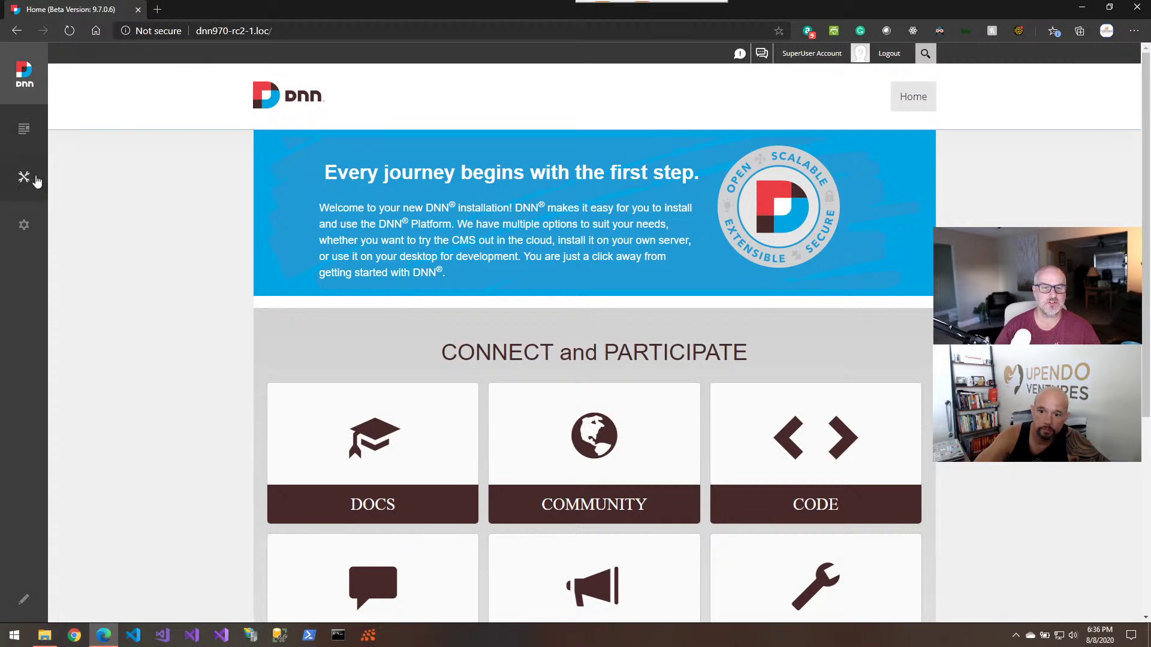
Open the site's Admin Logs and examine the details of the Scheduler Exception entry.
{"action": "mouse_move", "coordinate": [36, 179]}
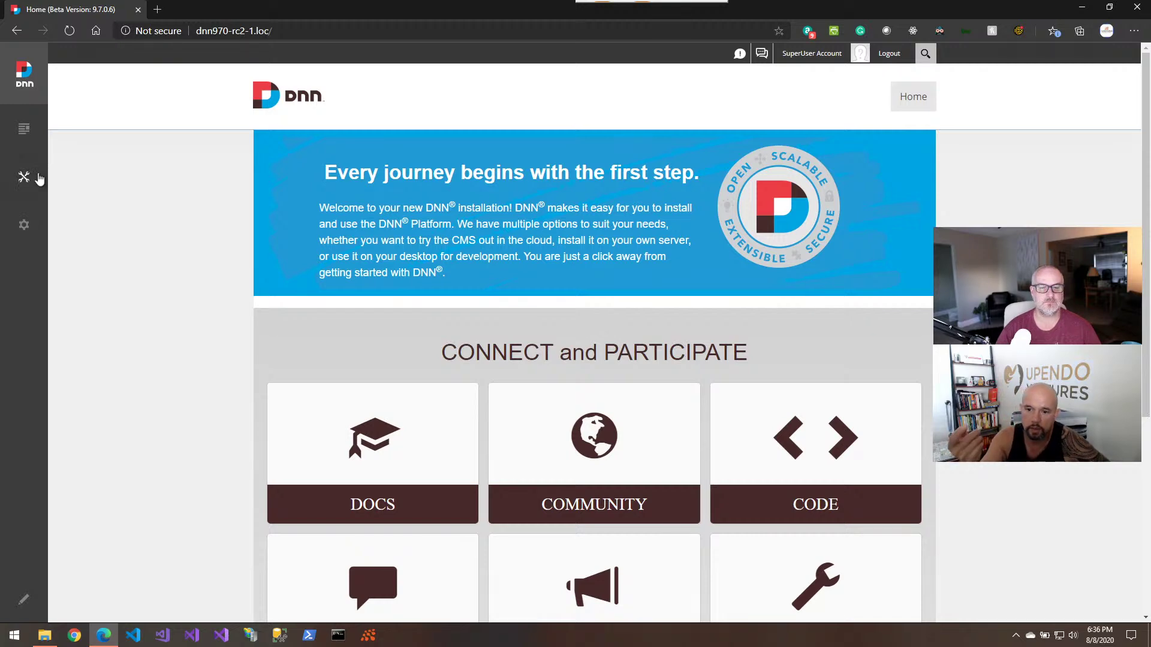
{"action": "left_click", "coordinate": [87, 337]}
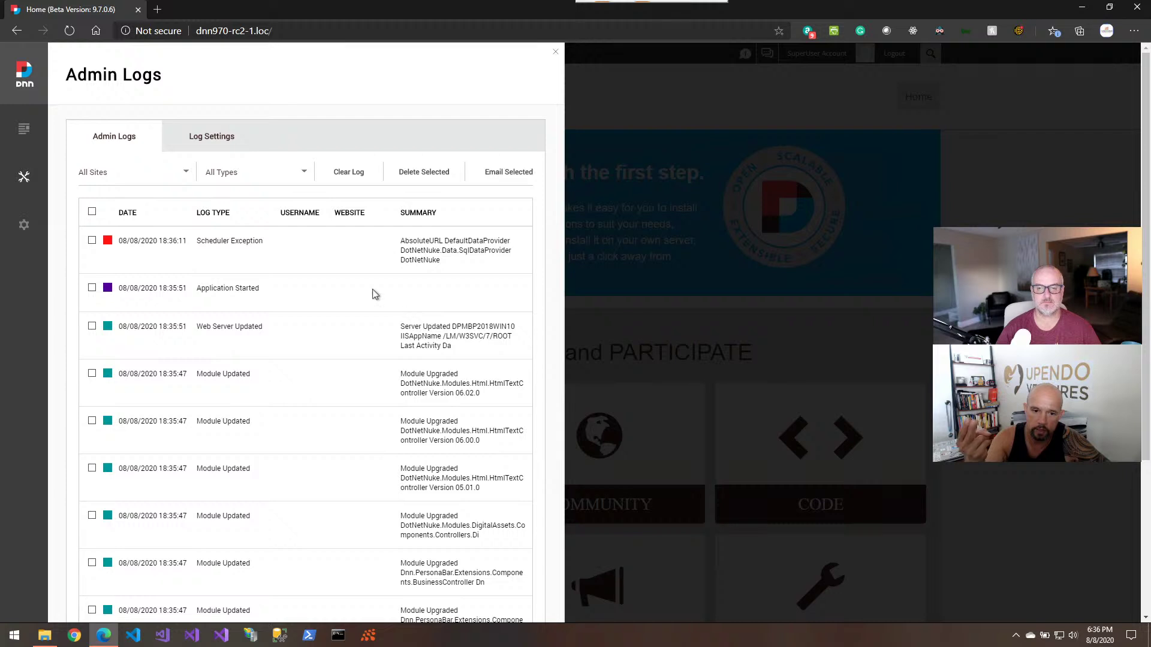
{"action": "left_click", "coordinate": [241, 244]}
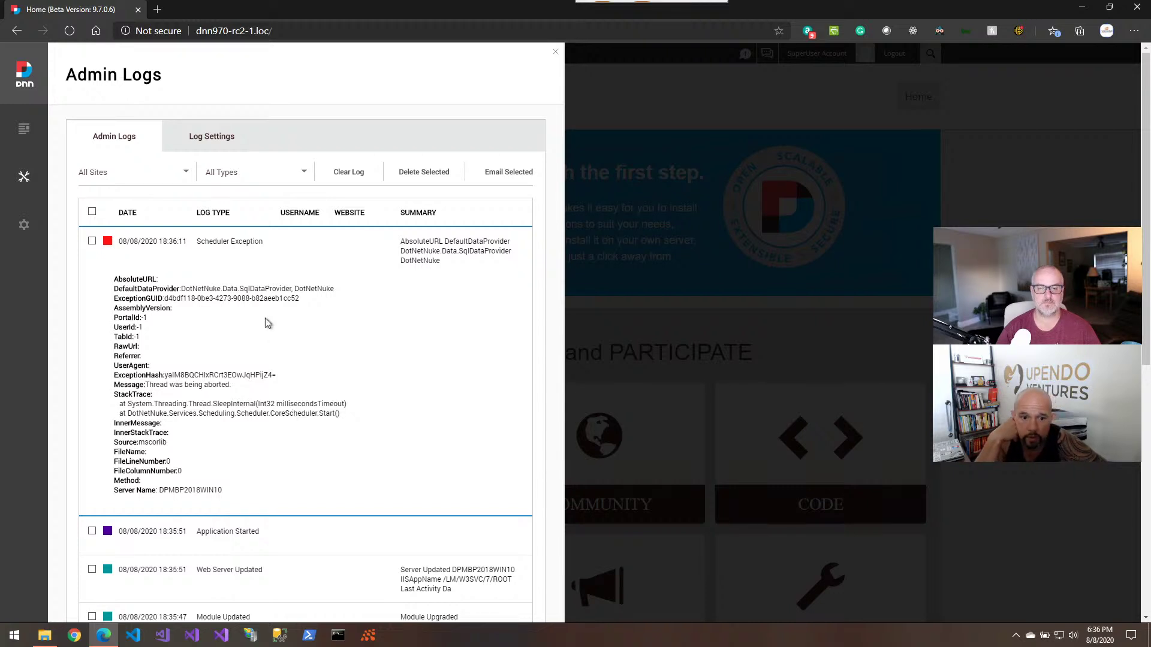
{"action": "left_click", "coordinate": [406, 246]}
Look through the second page of admin log entries, keeping 10 results per page.
{"action": "scroll", "coordinate": [291, 378], "scroll_direction": "down", "scroll_amount": 5}
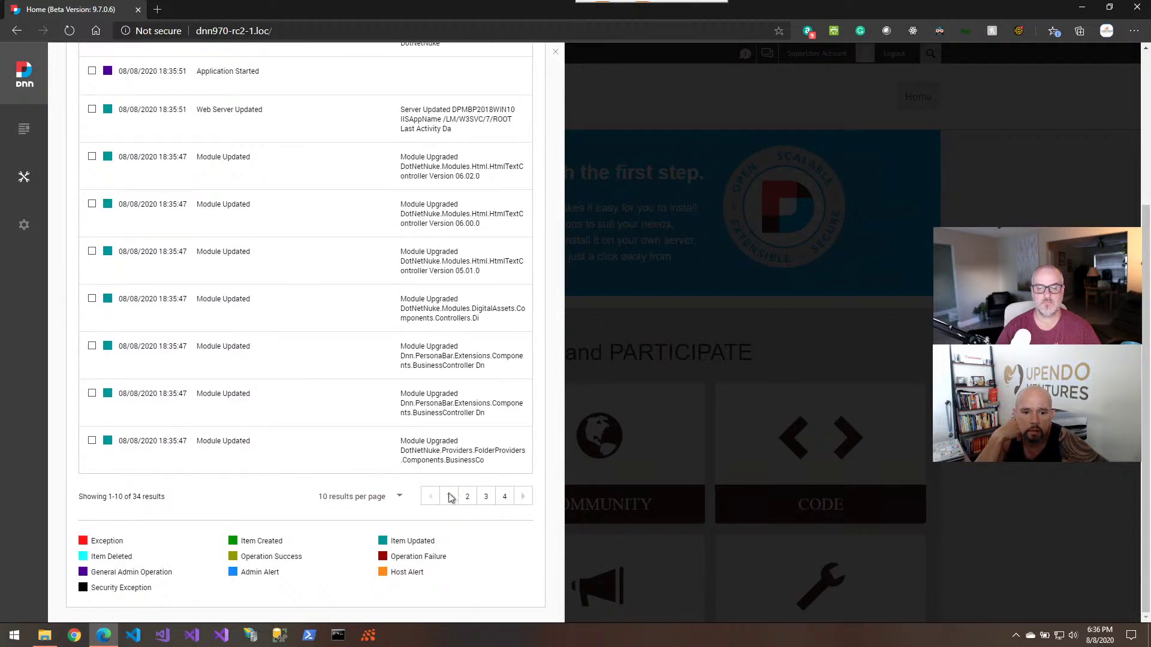
{"action": "left_click", "coordinate": [467, 497]}
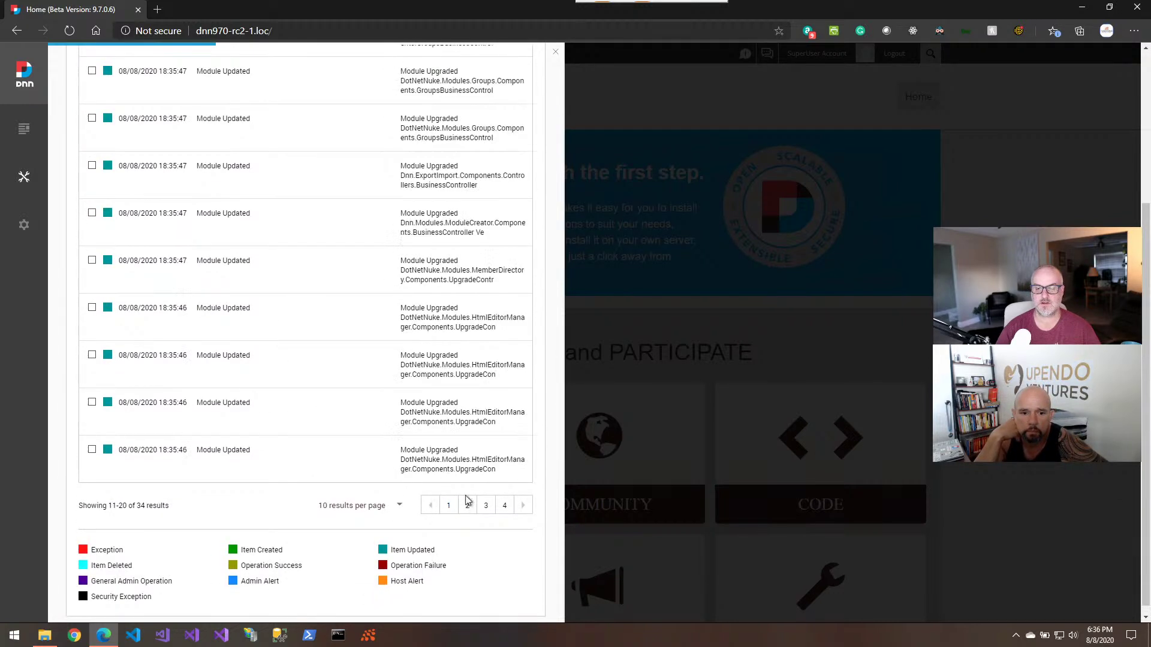
{"action": "scroll", "coordinate": [381, 452], "scroll_direction": "up", "scroll_amount": 5}
{"action": "scroll", "coordinate": [352, 427], "scroll_direction": "down", "scroll_amount": 5}
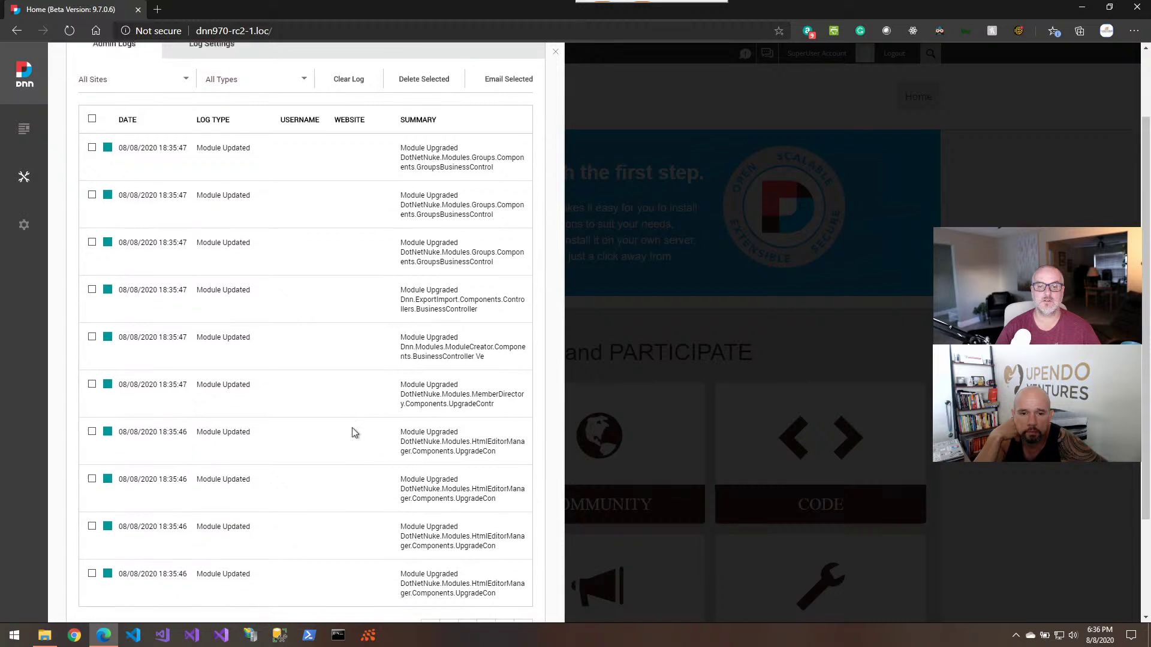
{"action": "left_click", "coordinate": [373, 551]}
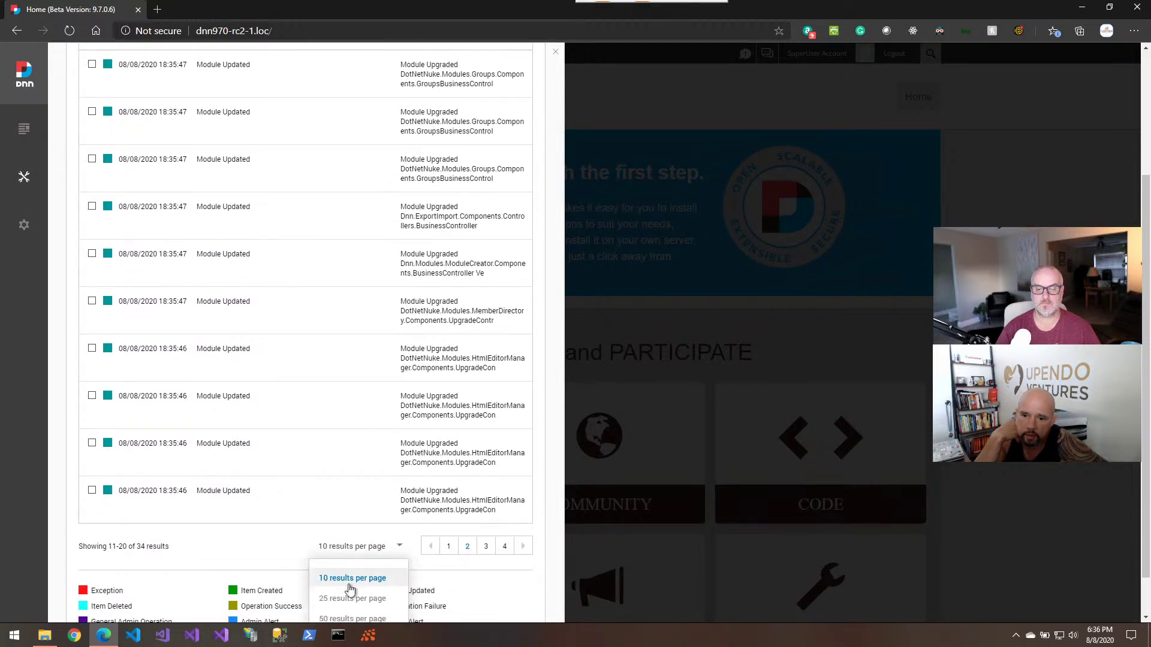
{"action": "left_click", "coordinate": [350, 578]}
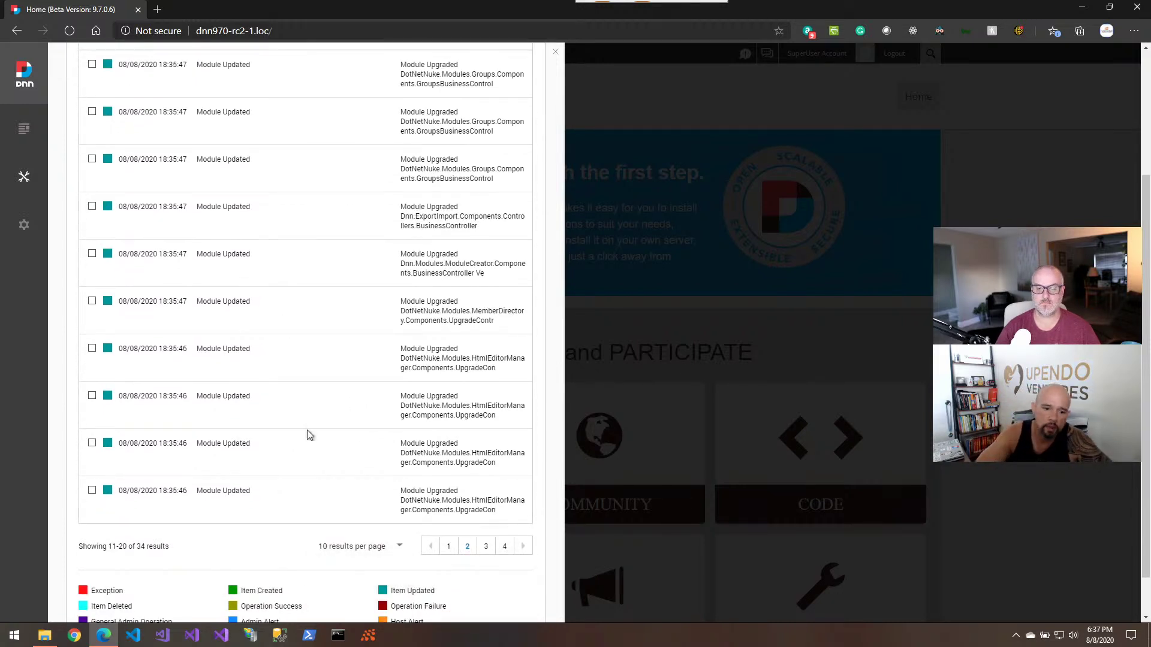
Switch to File Explorer and browse the Website folder of the dnn970-rc2-1 instance, including its admin subfolder.
{"action": "left_click", "coordinate": [44, 636]}
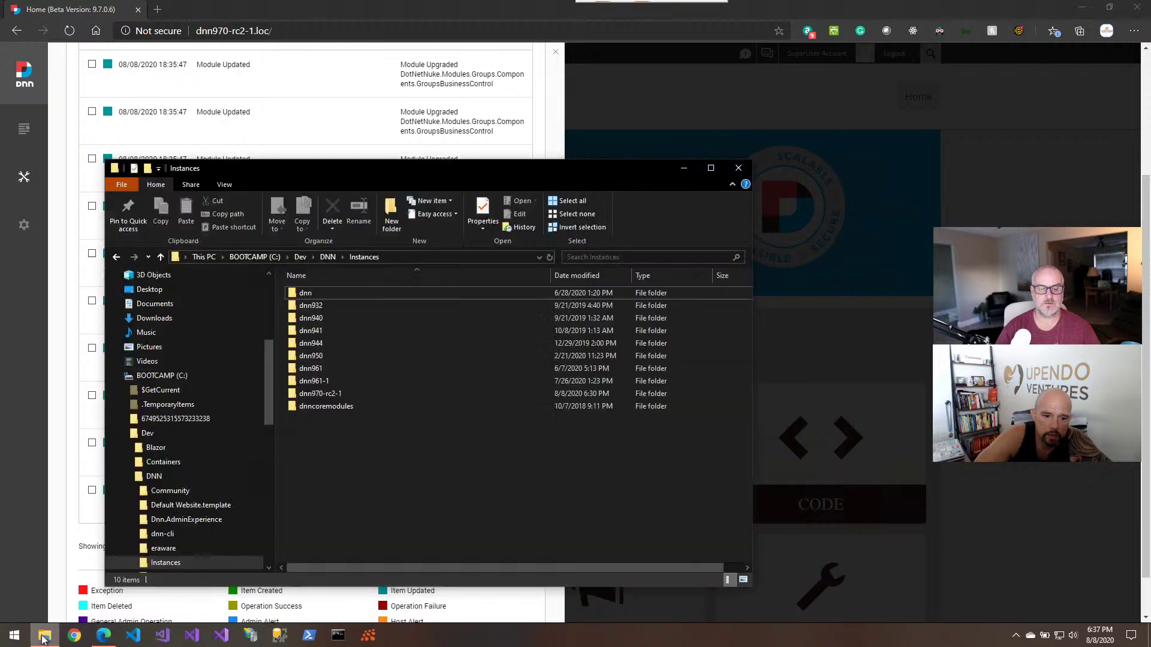
{"action": "double_click", "coordinate": [315, 396]}
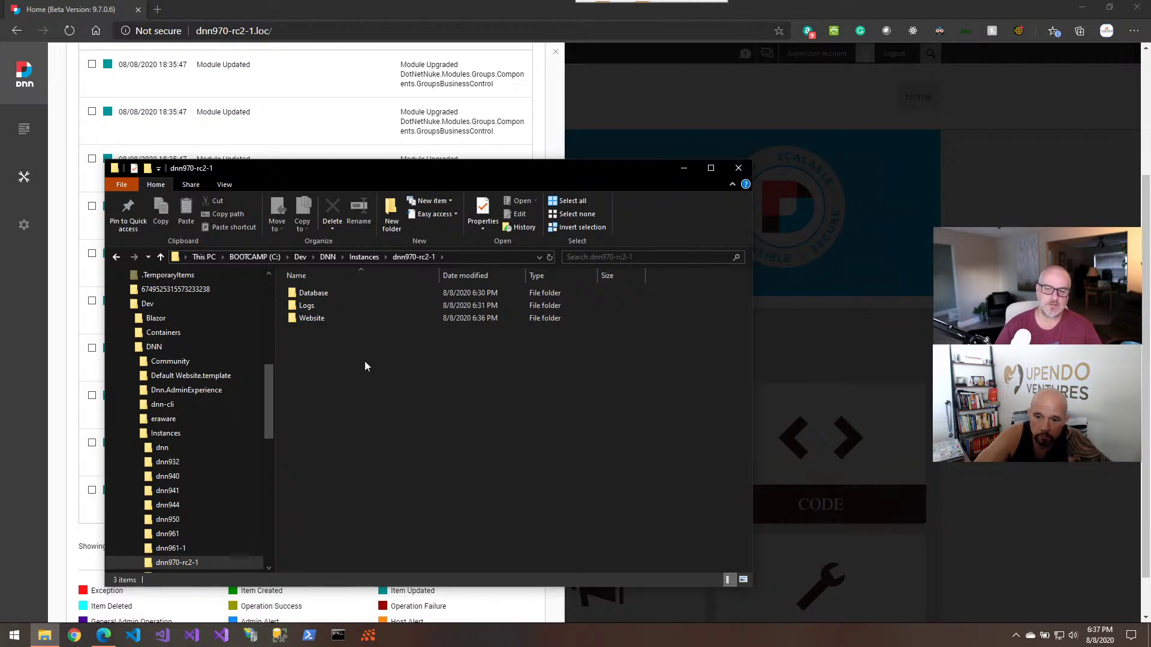
{"action": "double_click", "coordinate": [305, 318]}
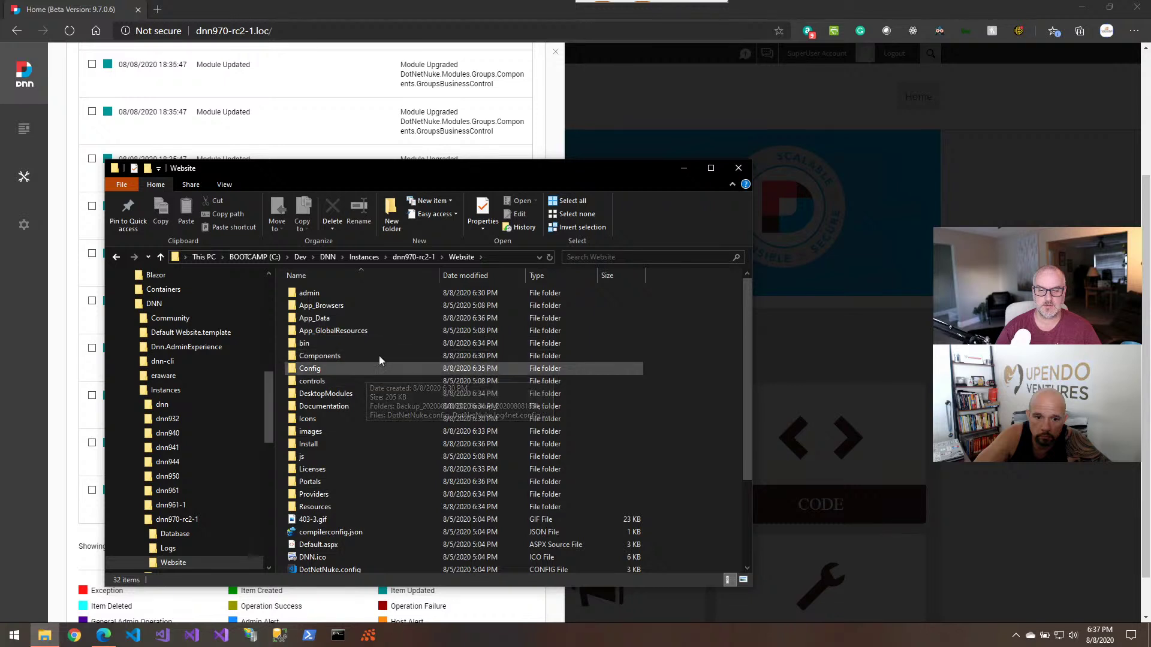
{"action": "double_click", "coordinate": [311, 294]}
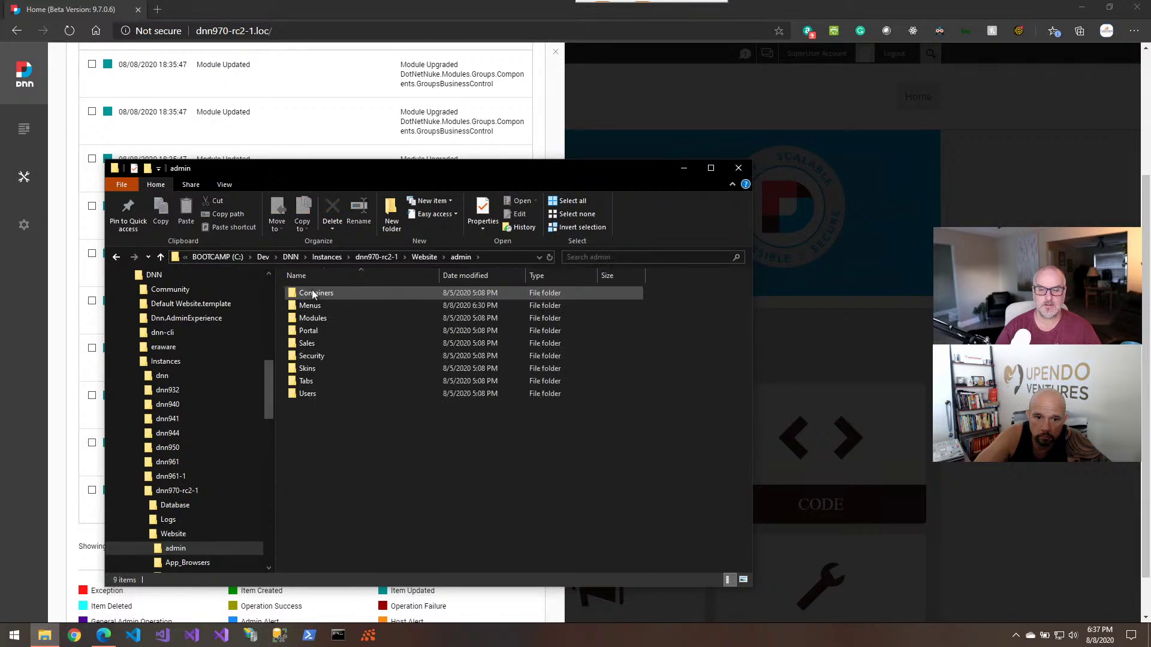
{"action": "left_click", "coordinate": [423, 257]}
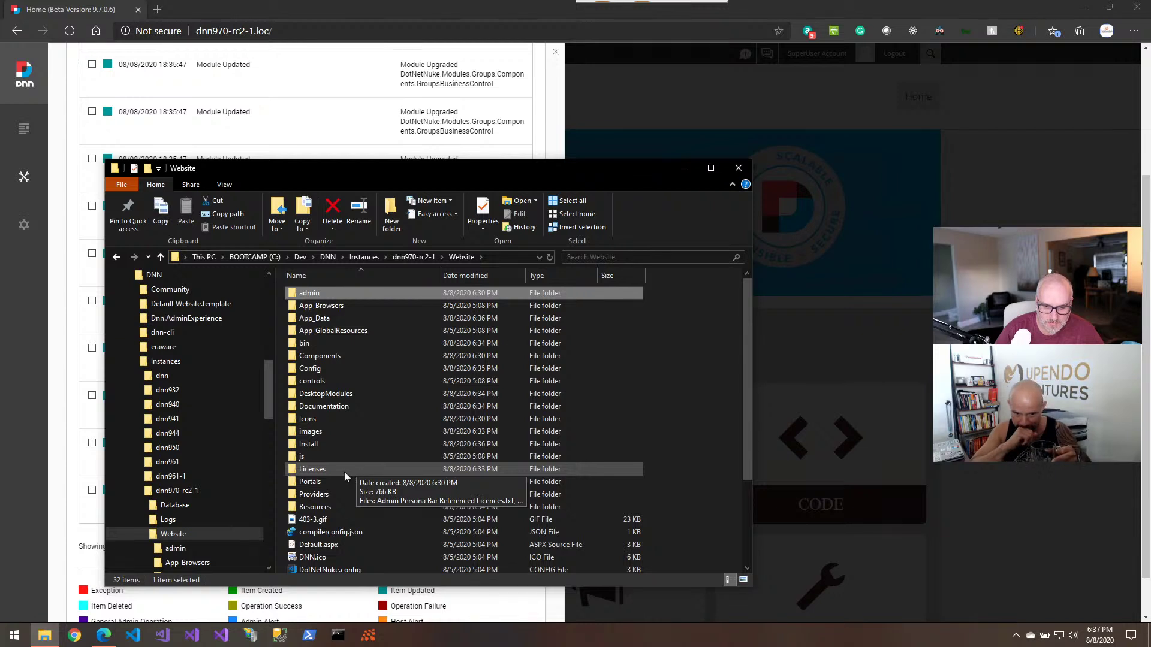
Open the Logs folder inside the website's Portals\_default folder.
{"action": "double_click", "coordinate": [308, 483]}
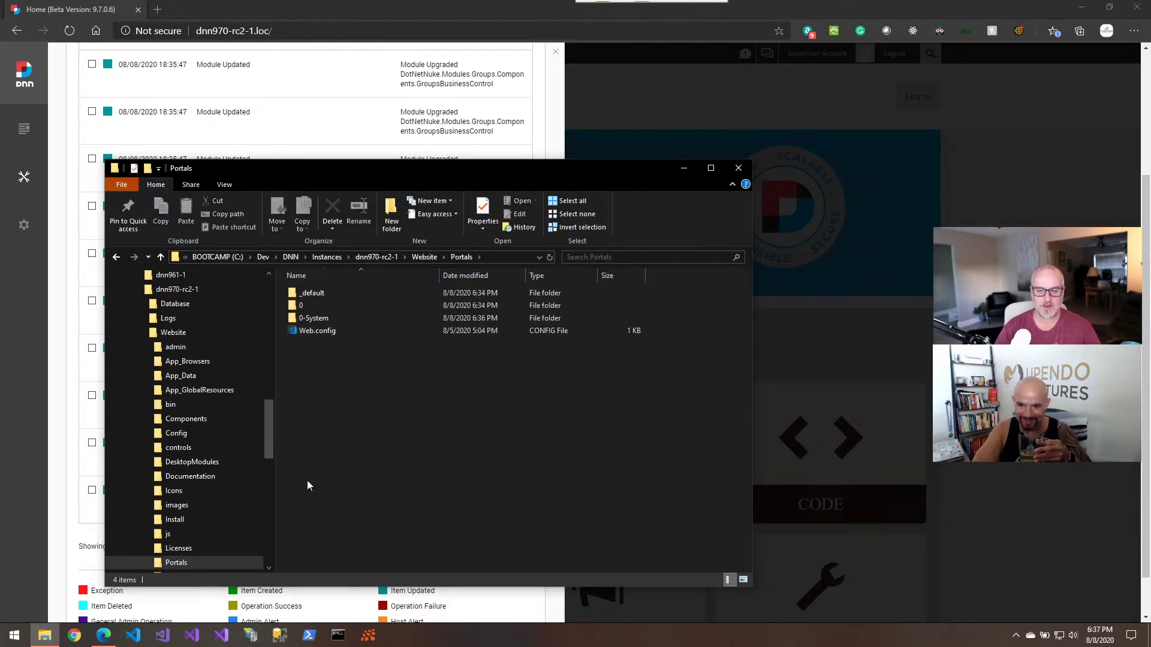
{"action": "left_click", "coordinate": [310, 295]}
{"action": "double_click", "coordinate": [308, 295]}
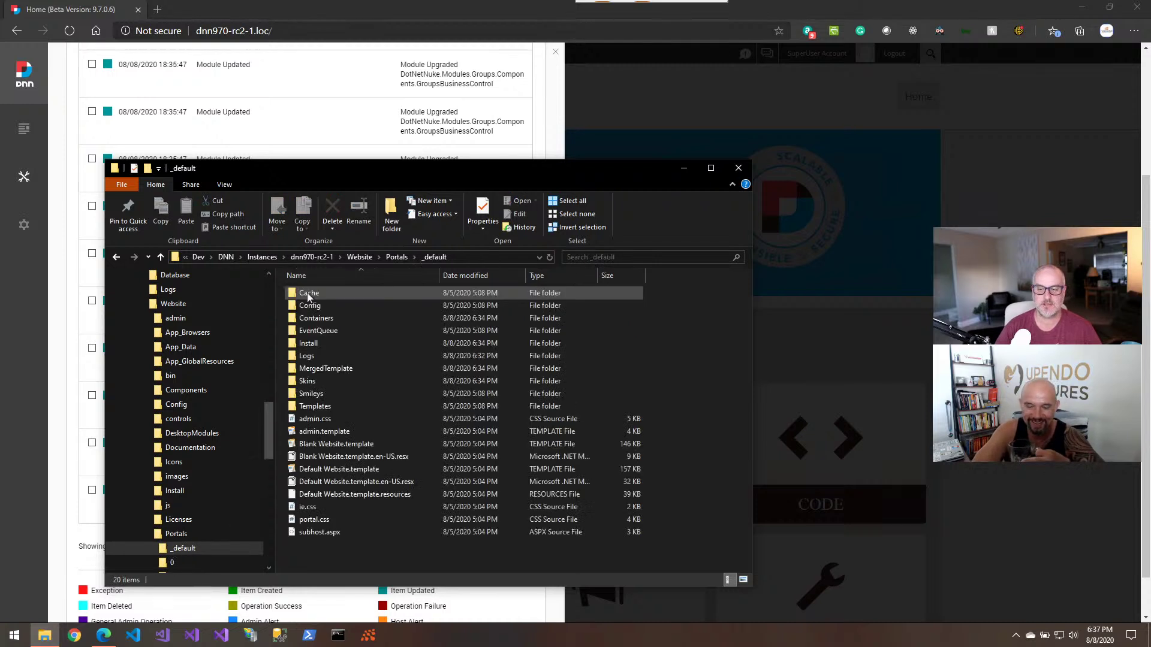
{"action": "double_click", "coordinate": [305, 356]}
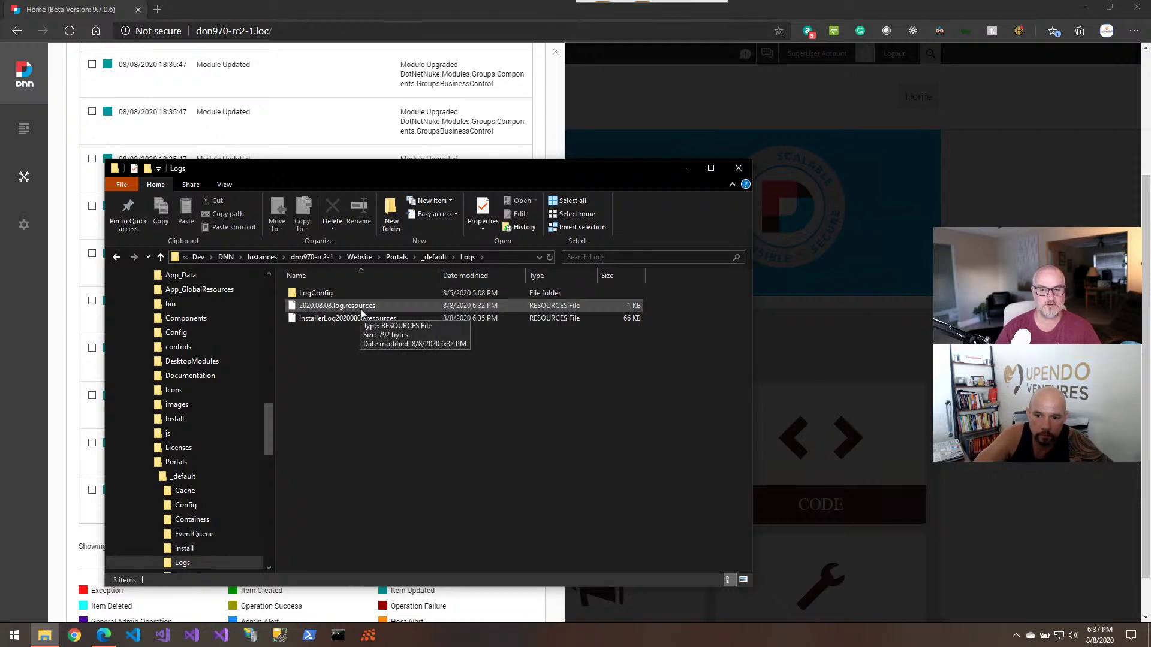
Open 2020.08.08.log.resources in Visual Studio Code and read its log lines across their full width.
{"action": "right_click", "coordinate": [295, 308]}
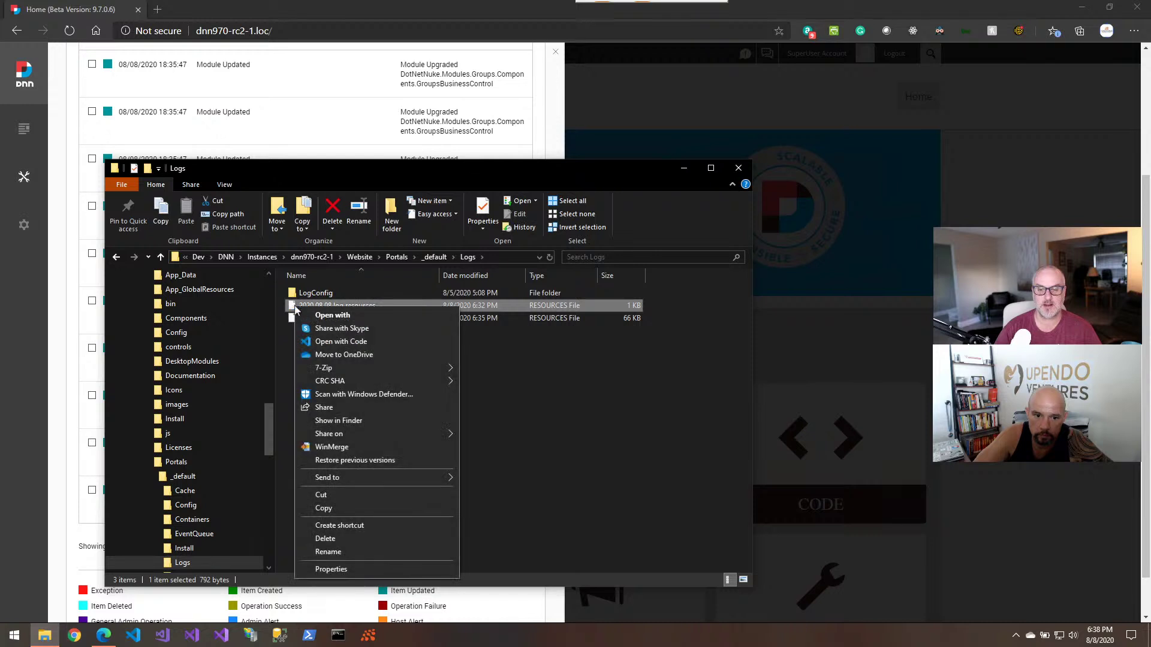
{"action": "left_click", "coordinate": [342, 343]}
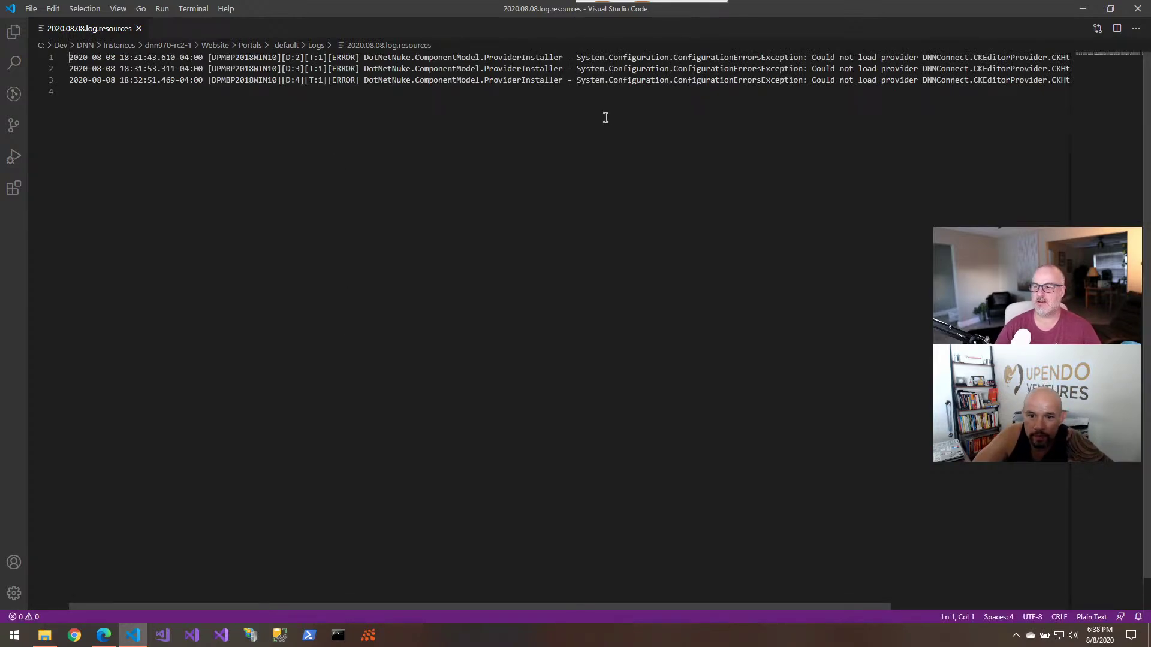
{"action": "scroll", "coordinate": [606, 118], "scroll_direction": "right", "scroll_amount": 5}
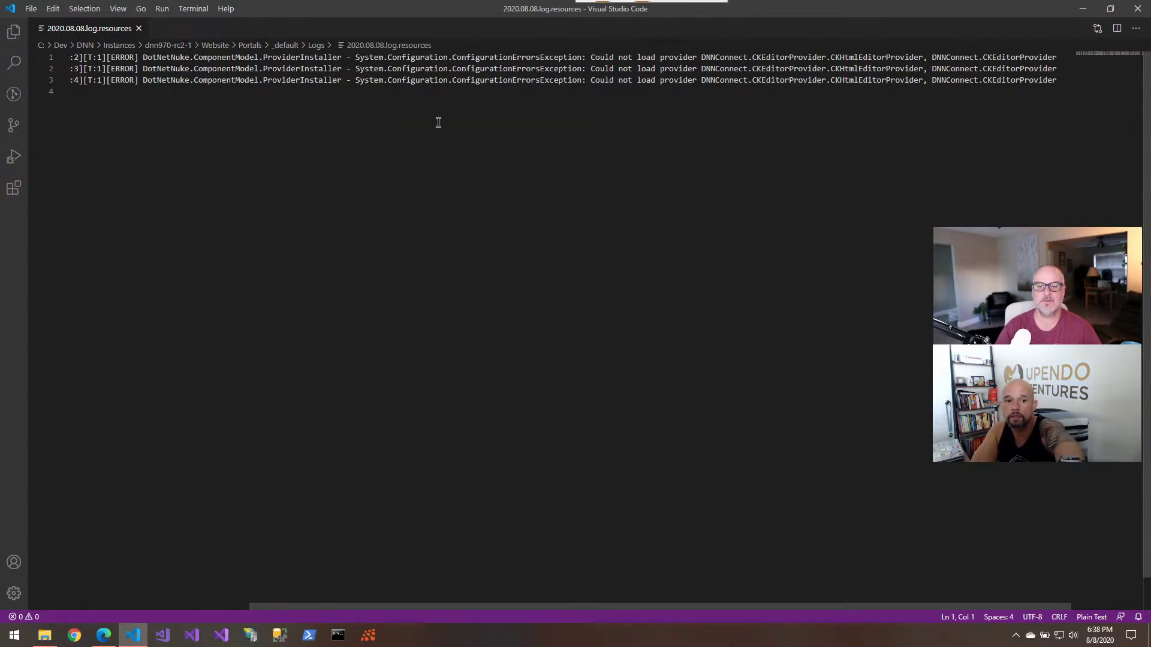
{"action": "scroll", "coordinate": [438, 122], "scroll_direction": "left", "scroll_amount": 5}
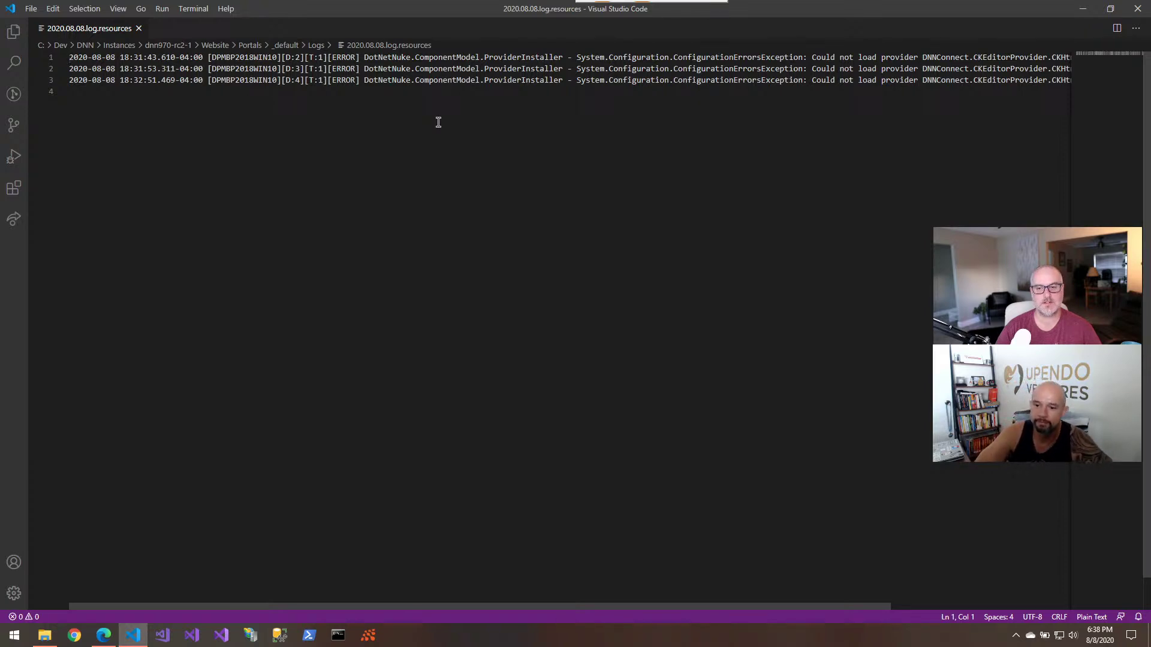
{"action": "scroll", "coordinate": [439, 122], "scroll_direction": "right", "scroll_amount": 3}
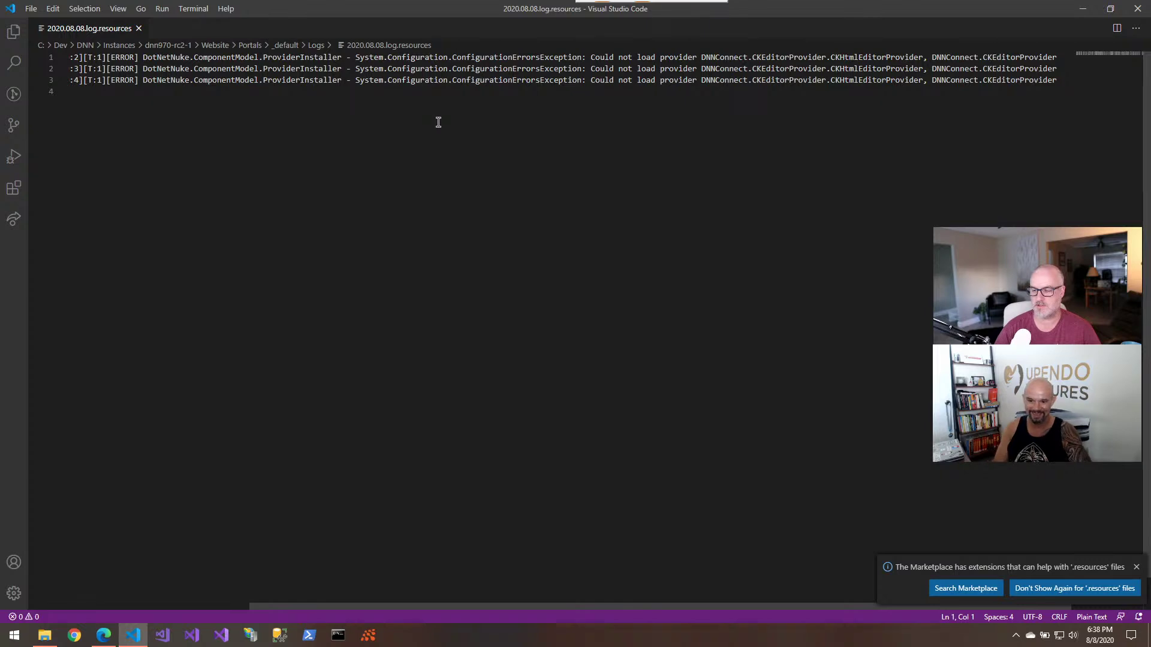
{"action": "left_click", "coordinate": [304, 114]}
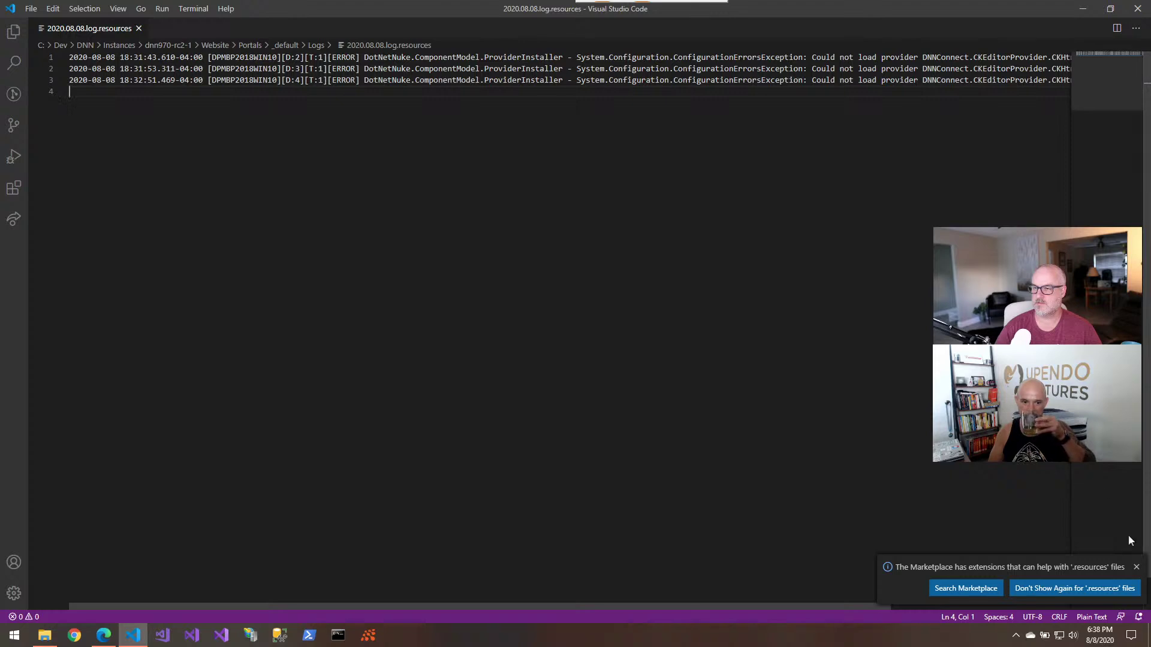
{"action": "left_click", "coordinate": [1137, 567]}
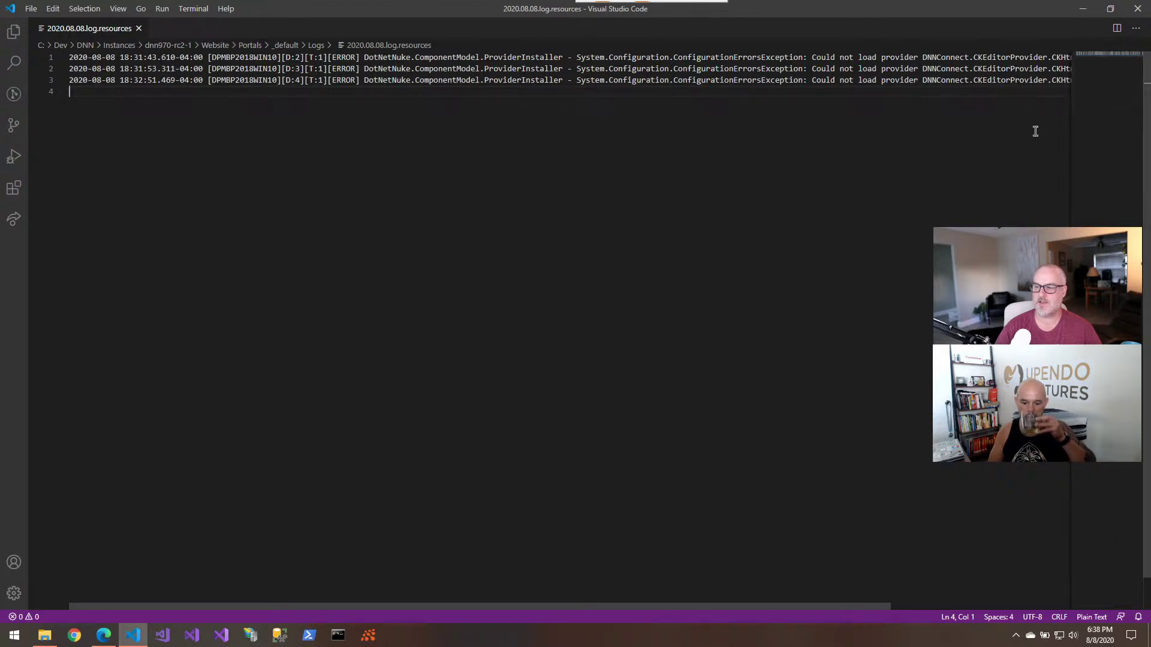
{"action": "scroll", "coordinate": [947, 99], "scroll_direction": "right", "scroll_amount": 3}
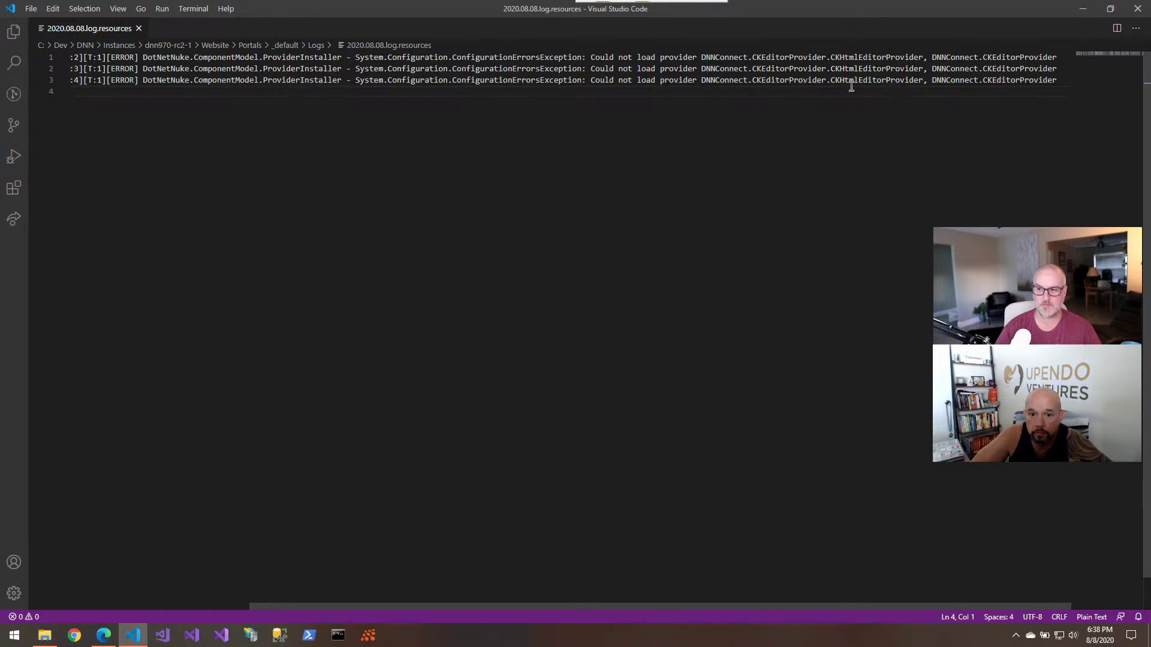
{"action": "left_click", "coordinate": [785, 93]}
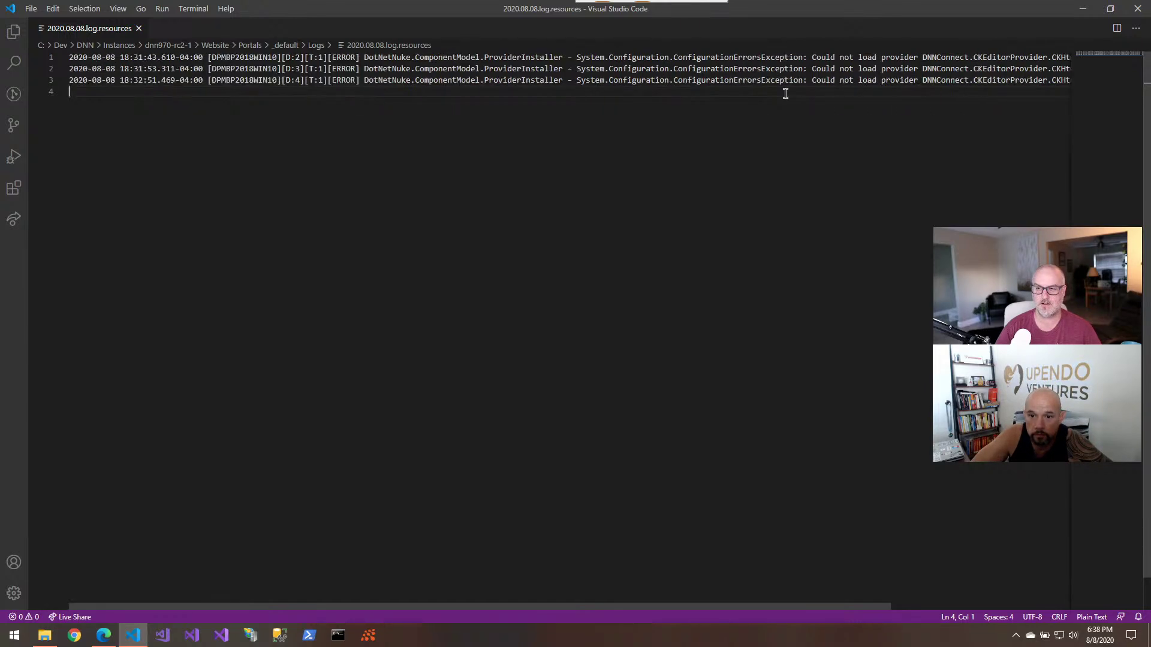
Switch to Microsoft Edge, close the Admin Logs view, and inspect the refreshed home page's messages in the developer console.
{"action": "left_click", "coordinate": [103, 635]}
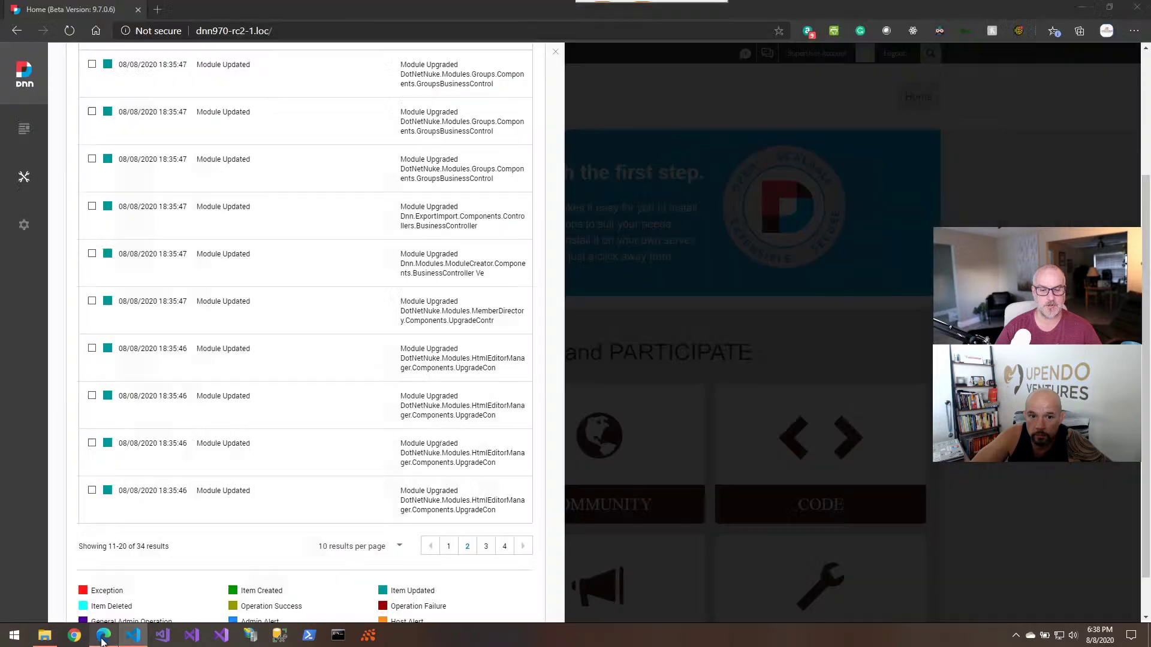
{"action": "left_click", "coordinate": [557, 54]}
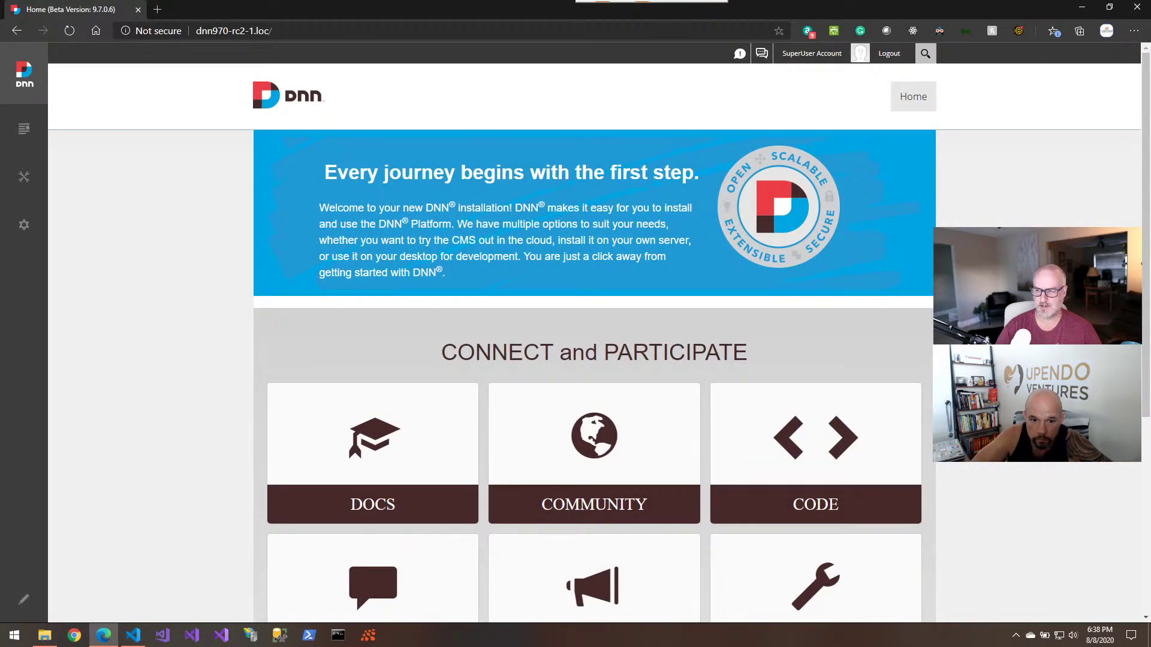
{"action": "right_click", "coordinate": [964, 323]}
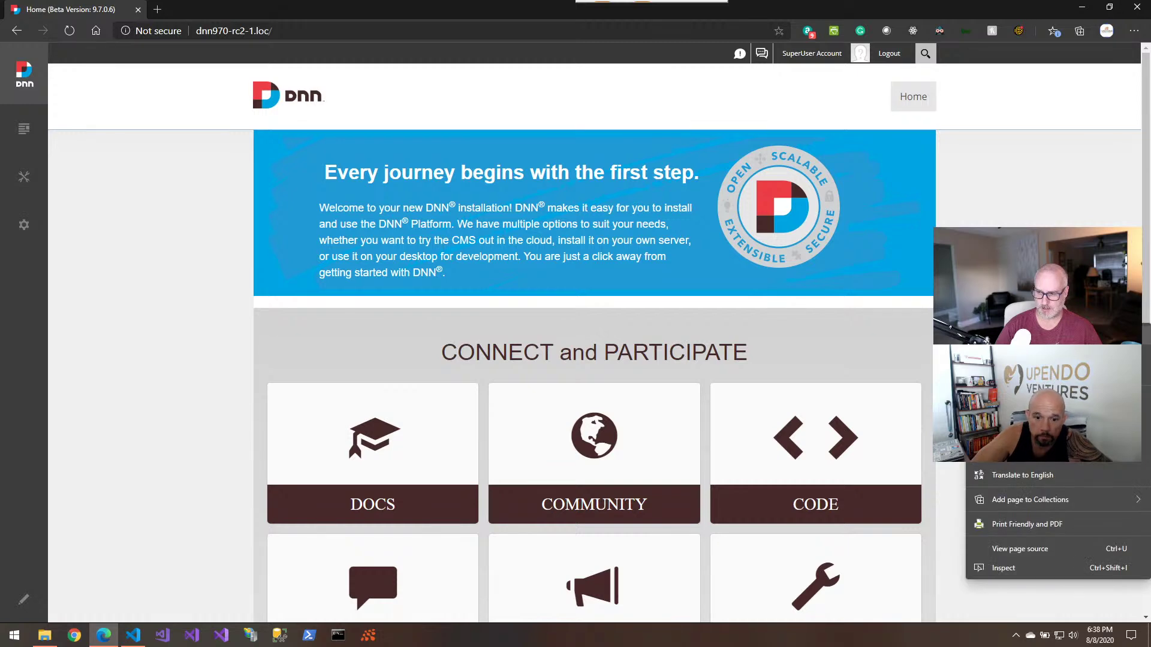
{"action": "left_click", "coordinate": [997, 570]}
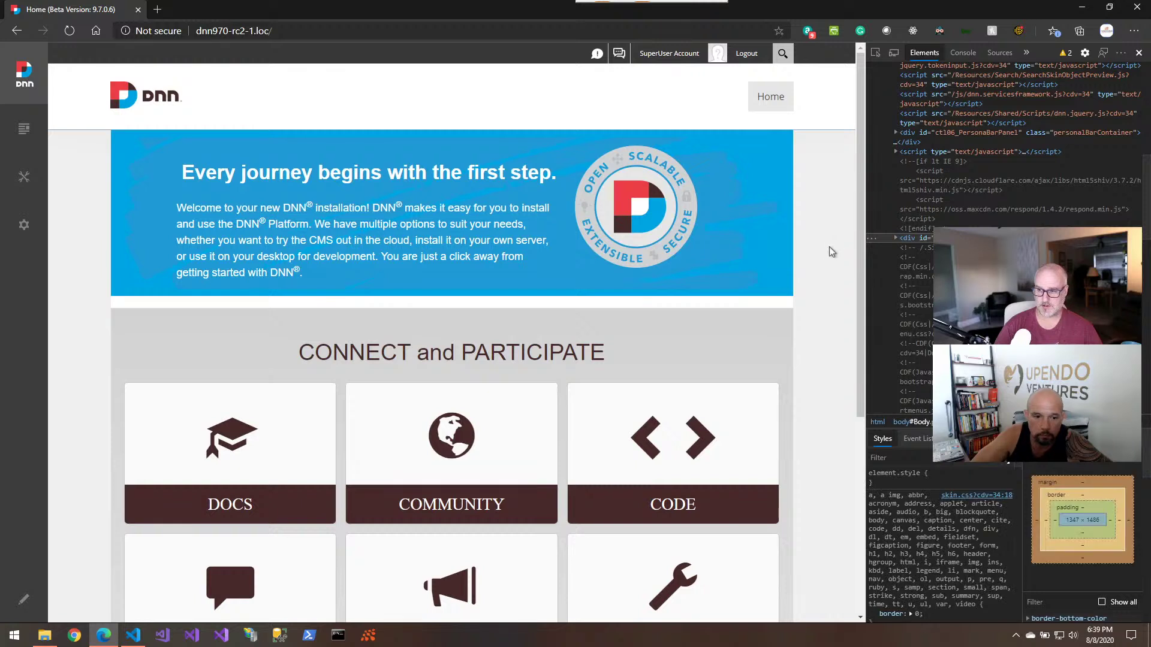
{"action": "left_click", "coordinate": [958, 57]}
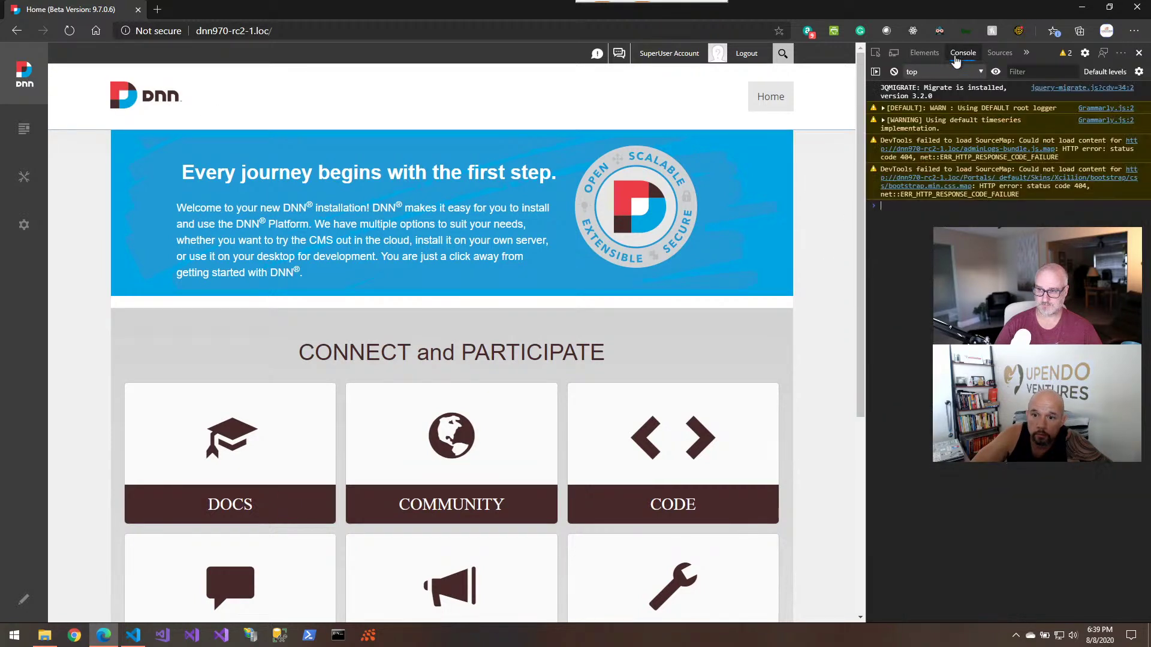
{"action": "right_click", "coordinate": [815, 228]}
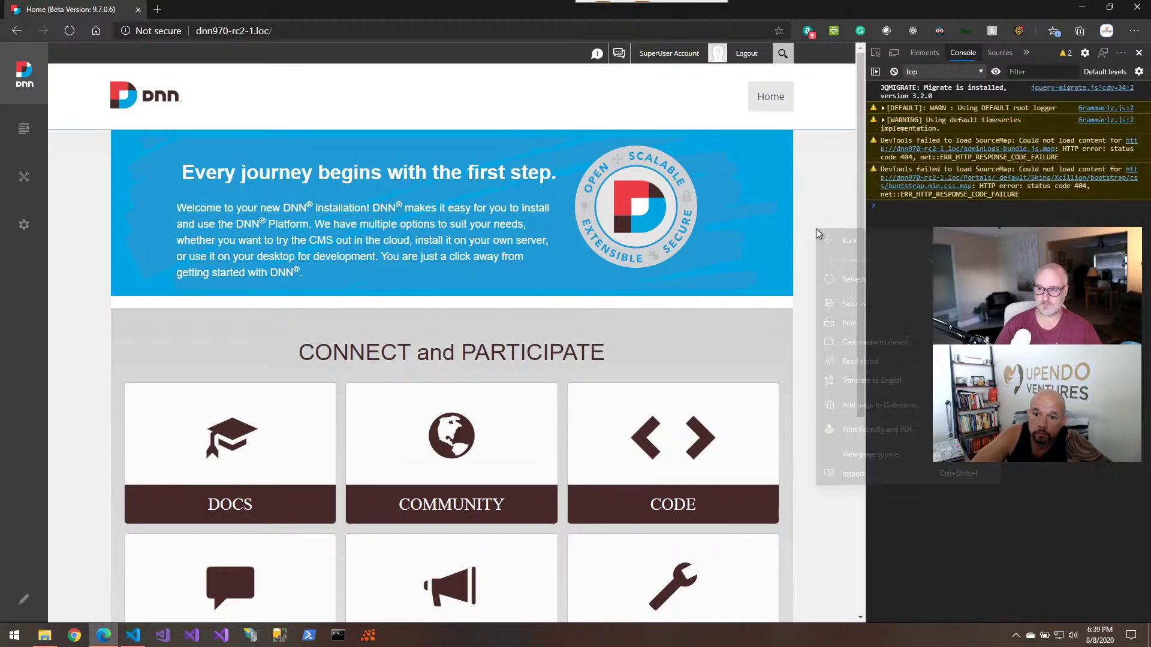
{"action": "left_click", "coordinate": [838, 285]}
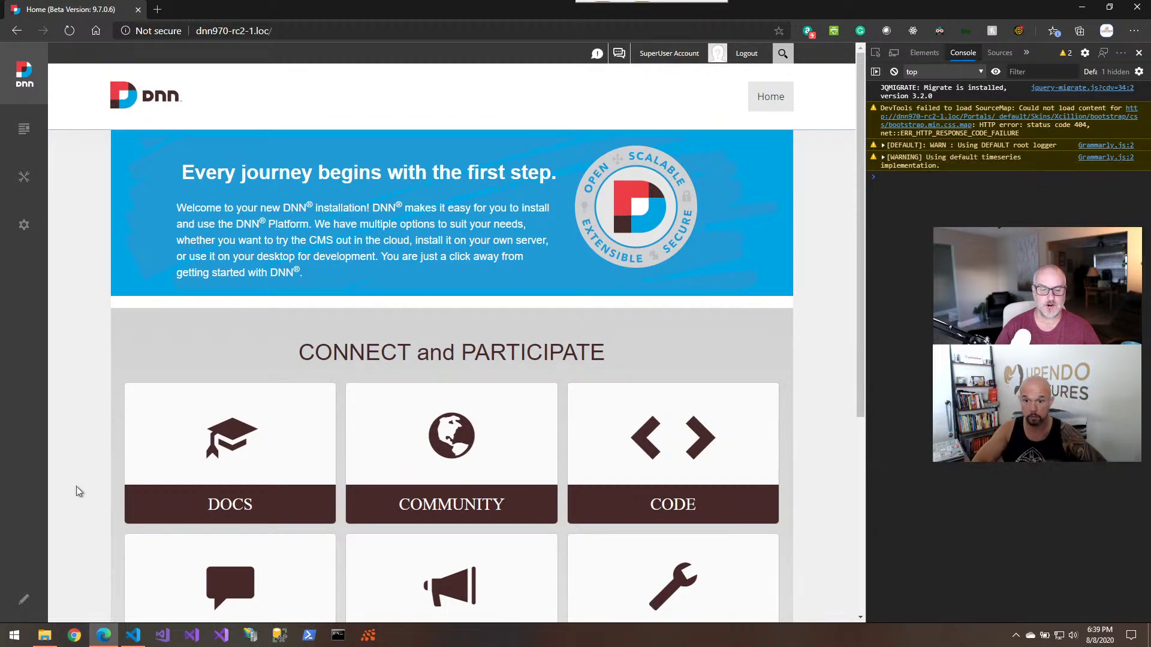
Put the home page in edit mode, check the Home Banner content's HTML source in the editor, and save the content.
{"action": "left_click", "coordinate": [26, 607]}
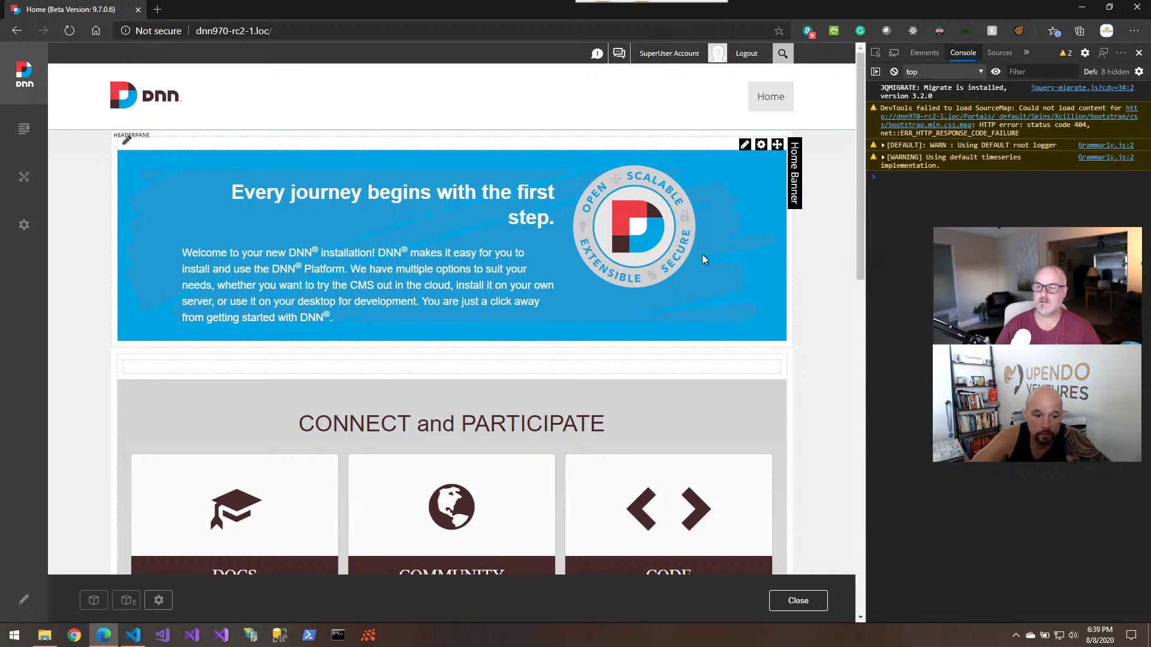
{"action": "mouse_move", "coordinate": [745, 146]}
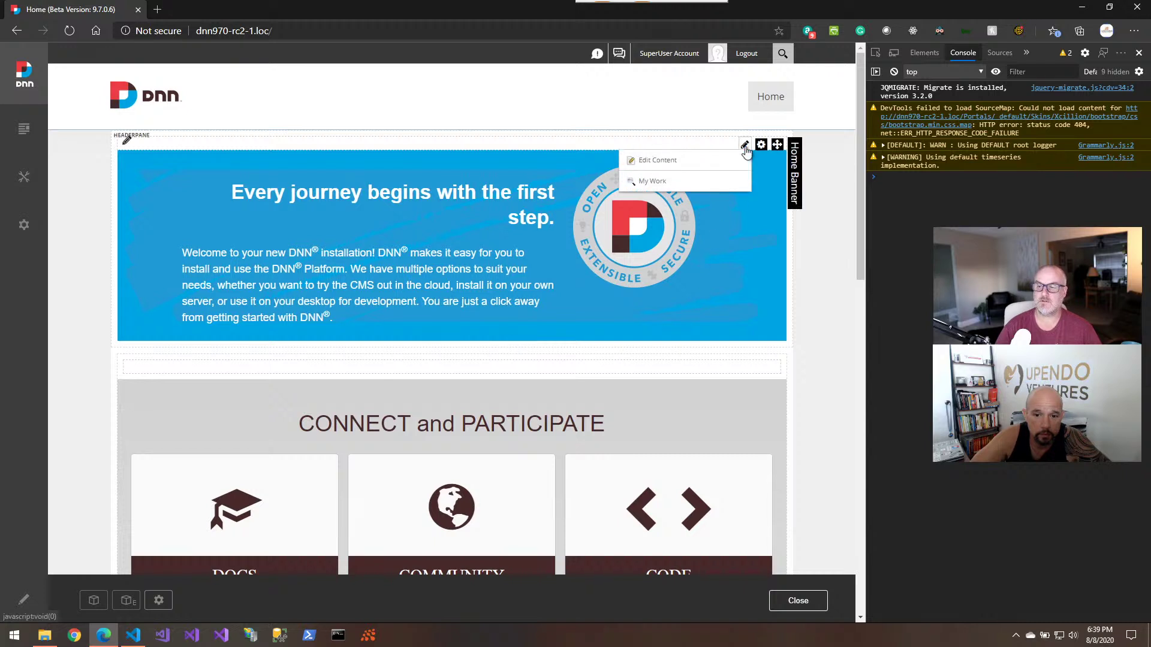
{"action": "left_click", "coordinate": [692, 166]}
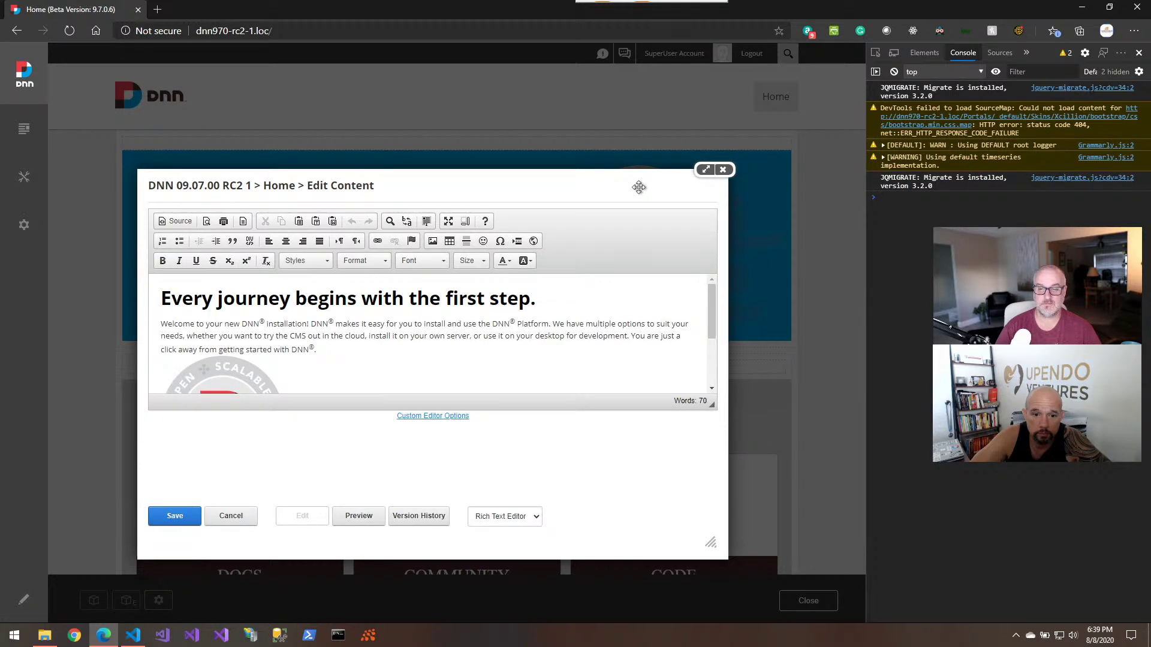
{"action": "left_click", "coordinate": [169, 222]}
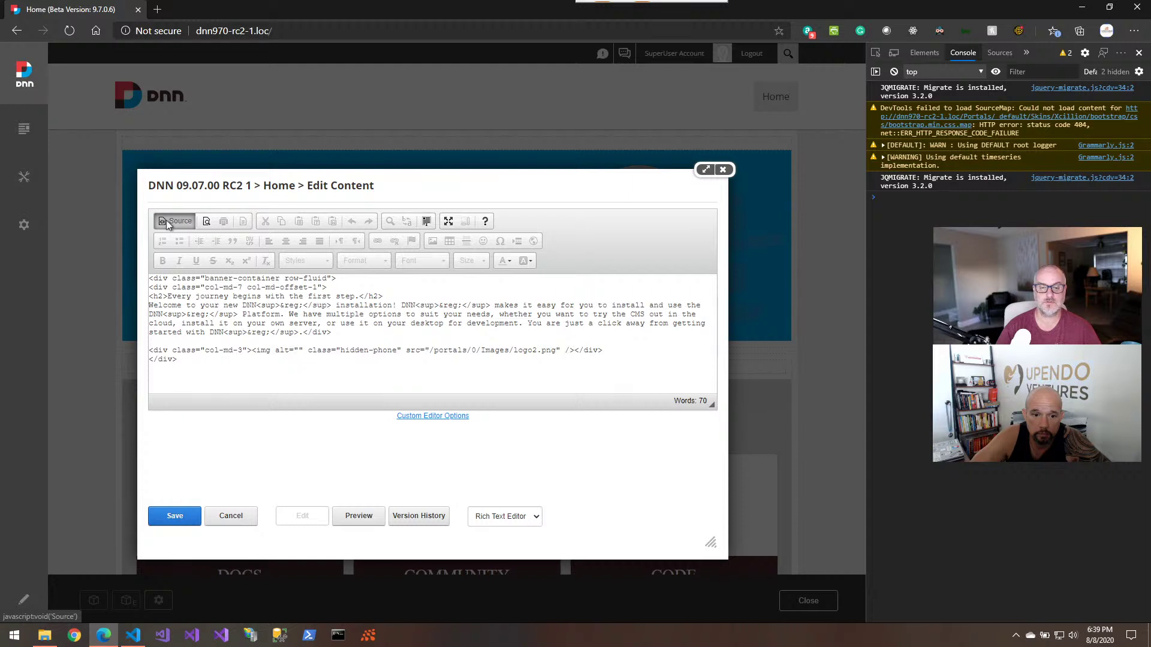
{"action": "left_click", "coordinate": [168, 222]}
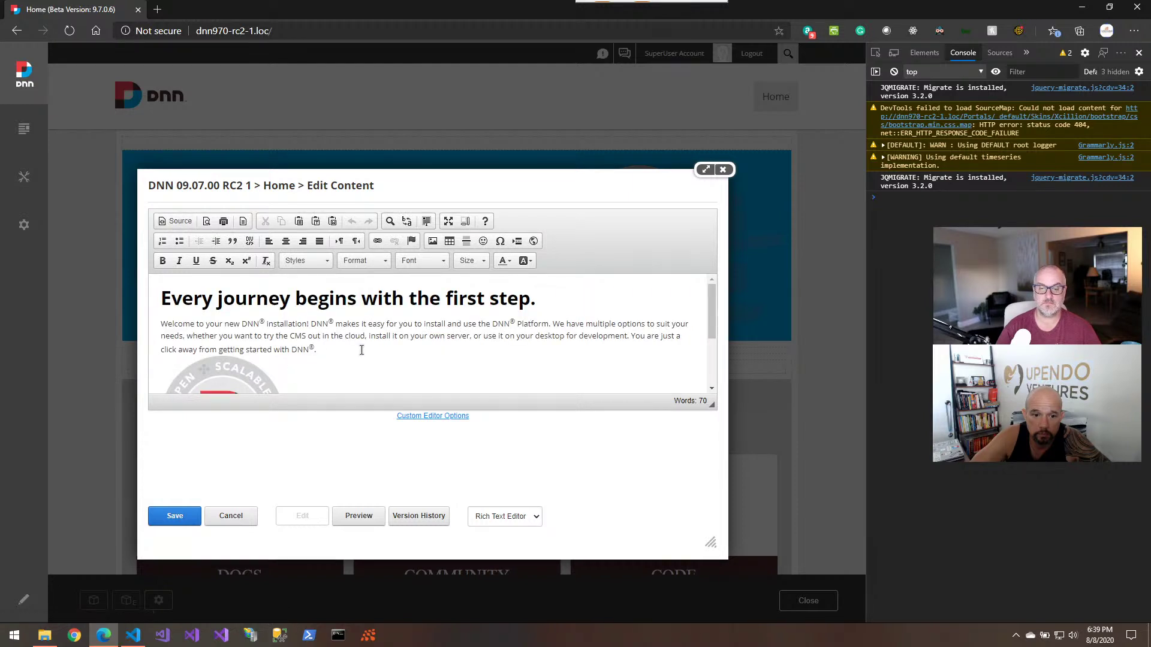
{"action": "left_click", "coordinate": [170, 514]}
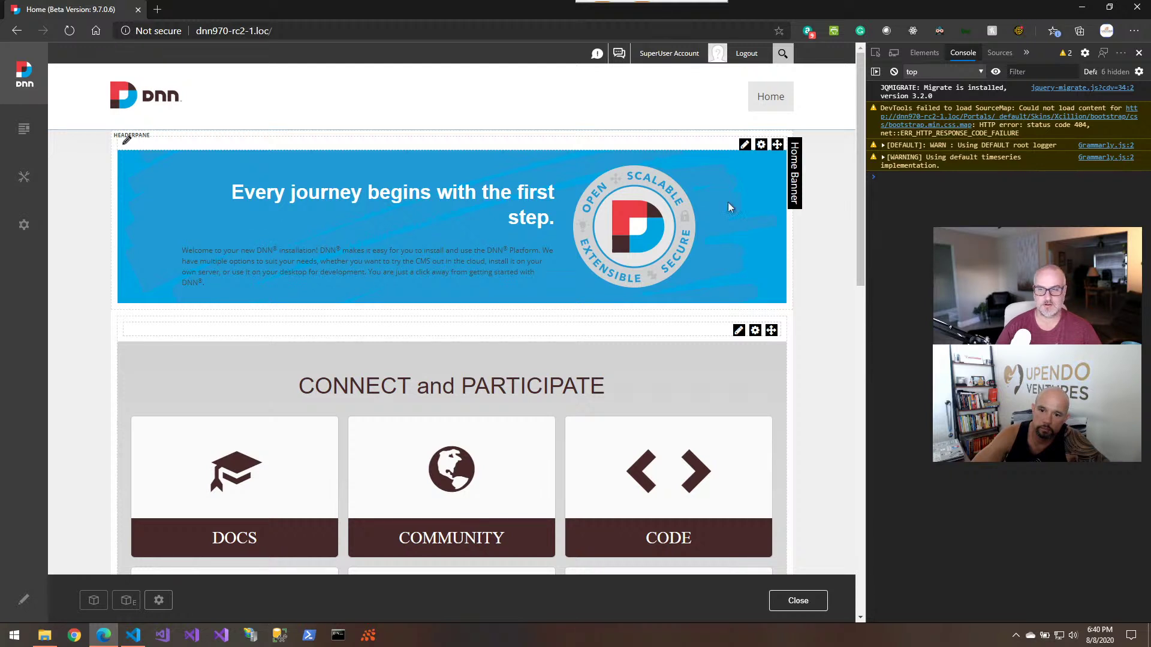
Roll the Home Banner content back to version 1 from its version history and save it.
{"action": "mouse_move", "coordinate": [744, 153]}
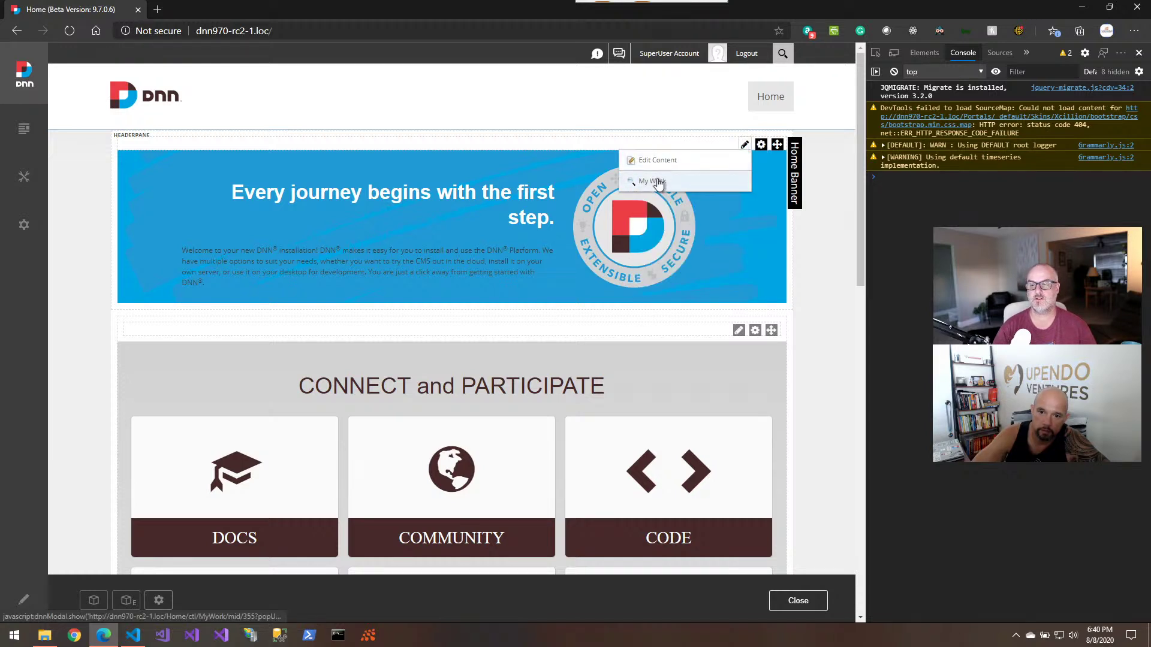
{"action": "left_click", "coordinate": [657, 161]}
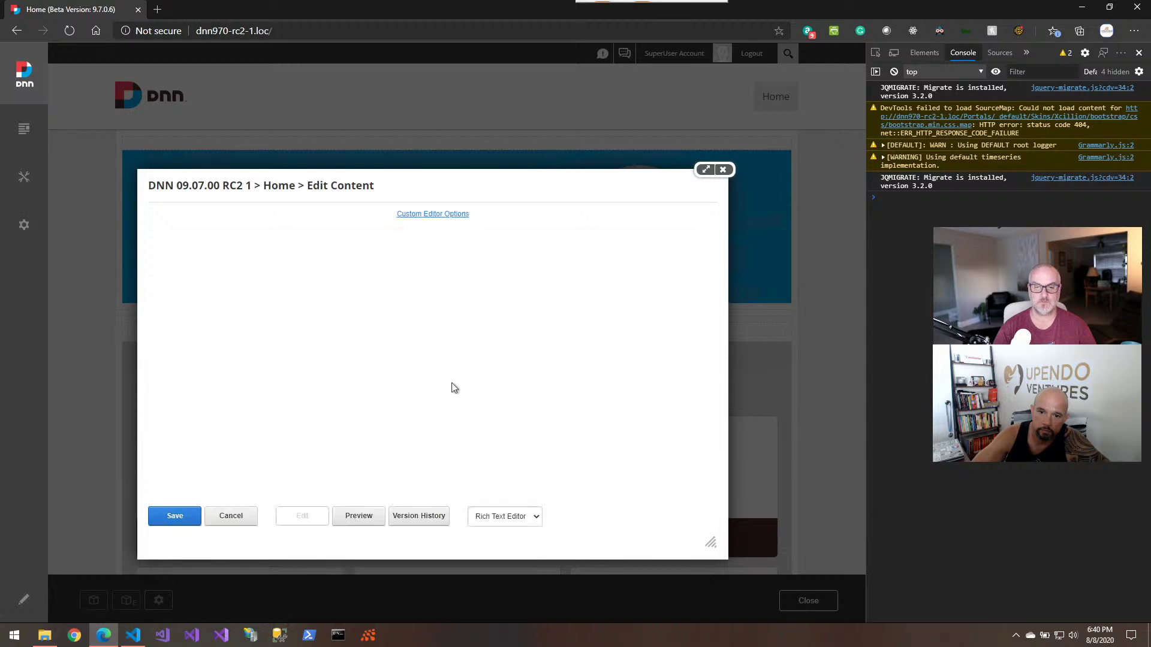
{"action": "left_click", "coordinate": [422, 517]}
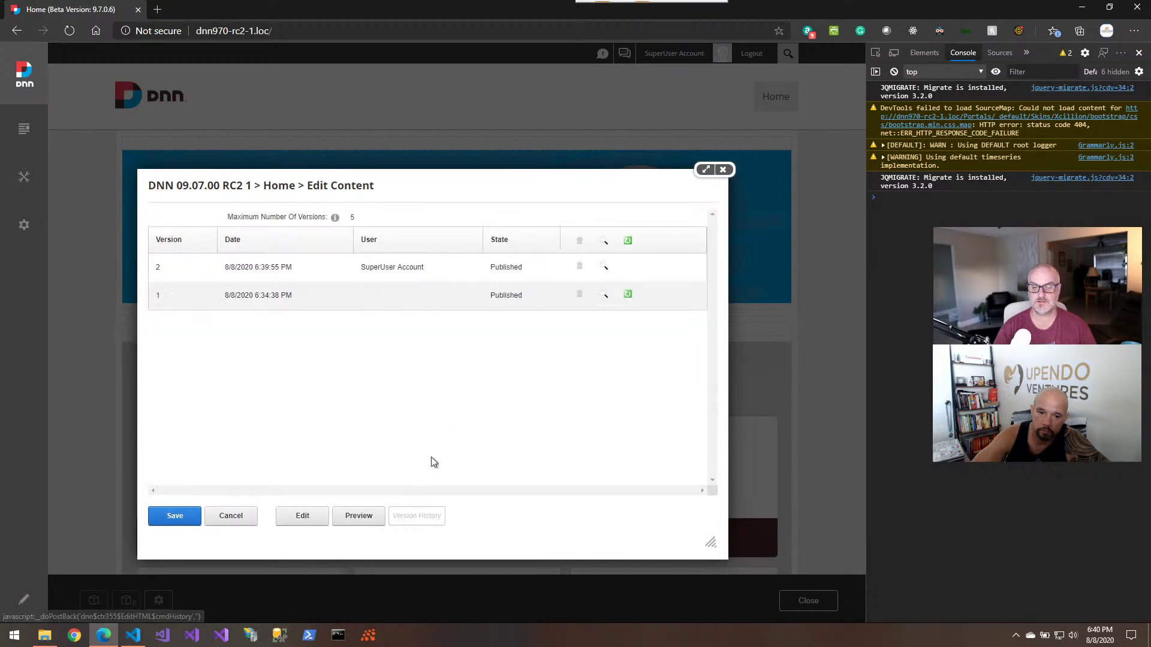
{"action": "left_click", "coordinate": [627, 295]}
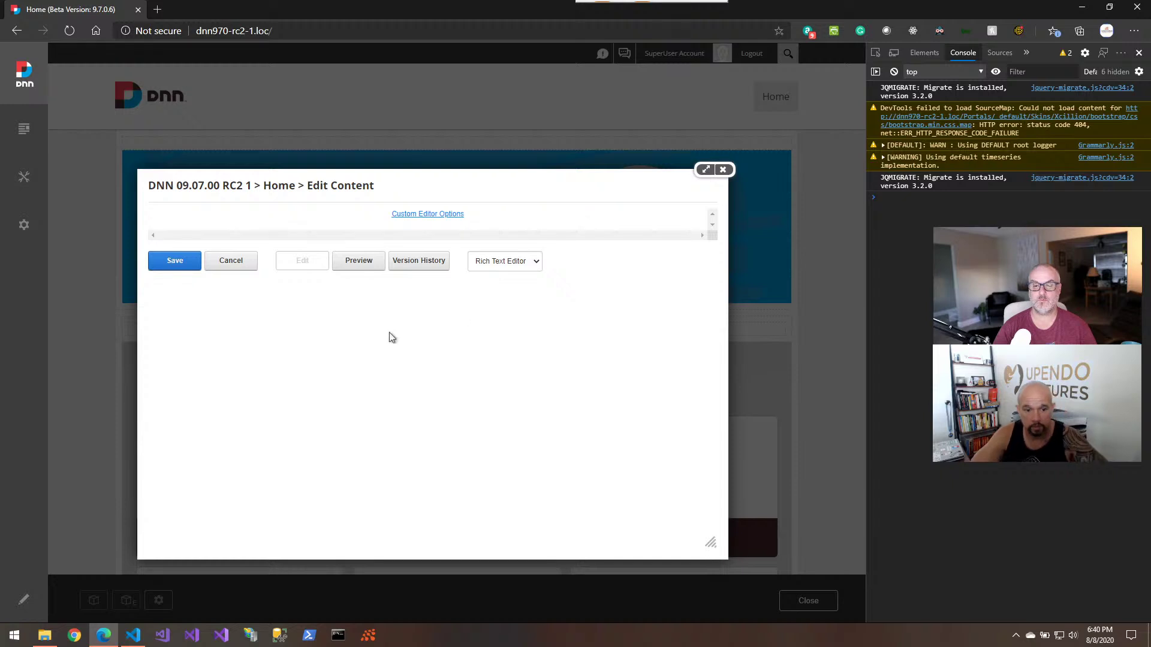
{"action": "left_click", "coordinate": [173, 261]}
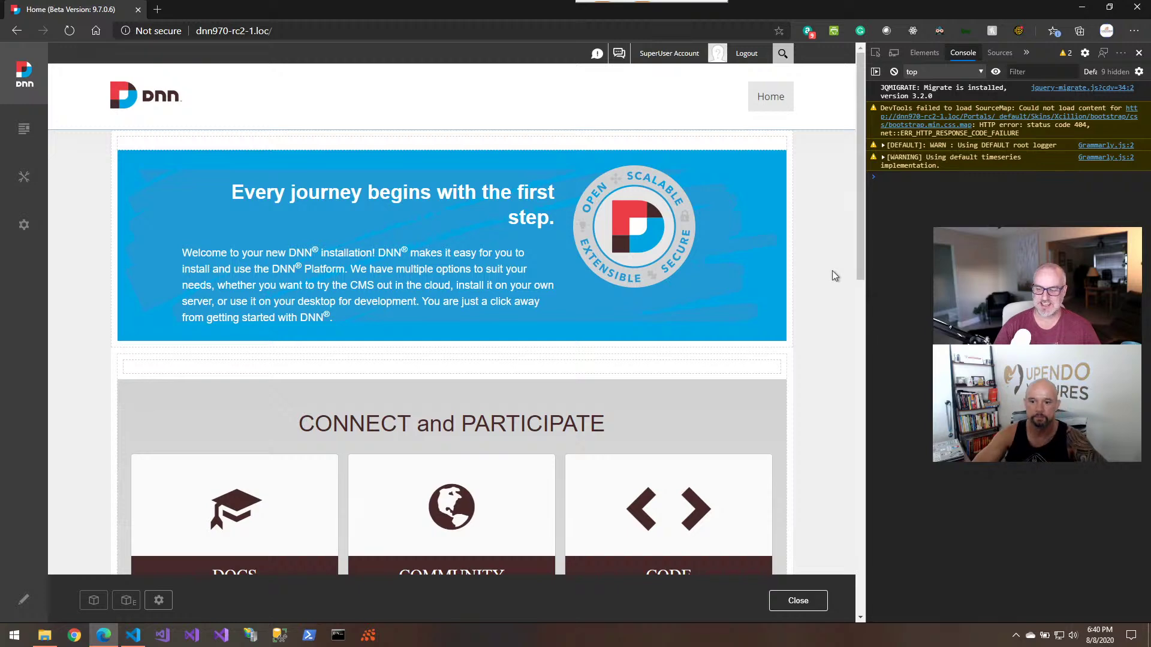
{"action": "scroll", "coordinate": [835, 275], "scroll_direction": "down", "scroll_amount": 3}
{"action": "scroll", "coordinate": [835, 276], "scroll_direction": "down", "scroll_amount": 1}
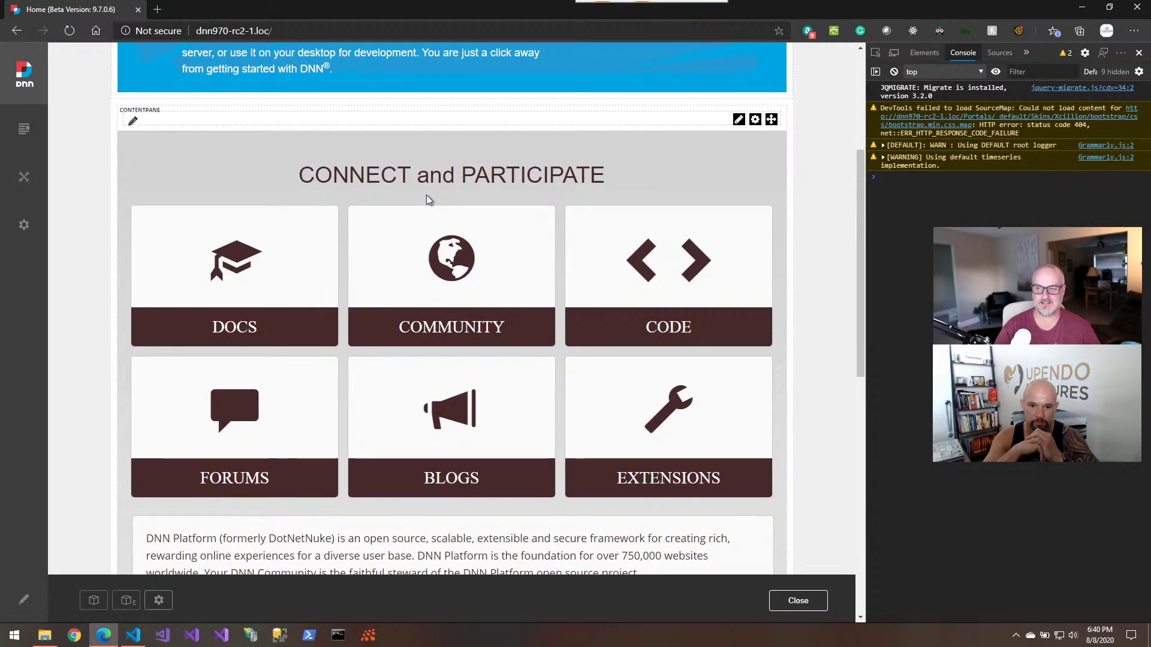
{"action": "scroll", "coordinate": [427, 195], "scroll_direction": "up", "scroll_amount": 4}
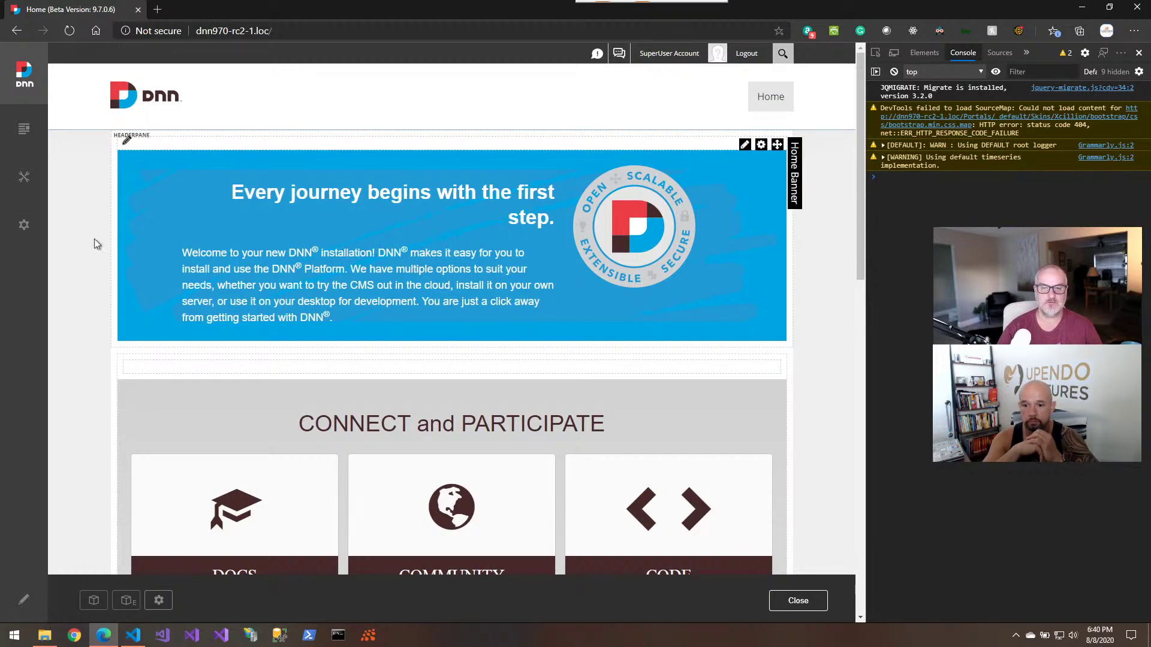
{"action": "scroll", "coordinate": [120, 366], "scroll_direction": "down", "scroll_amount": 10}
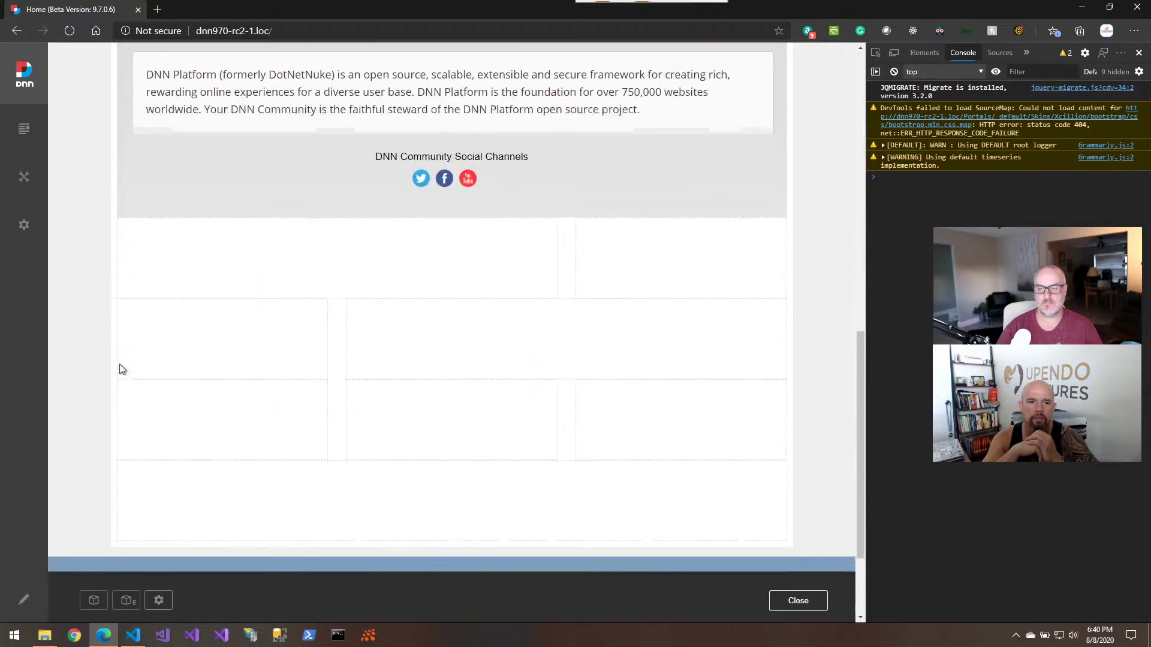
{"action": "scroll", "coordinate": [121, 369], "scroll_direction": "up", "scroll_amount": 10}
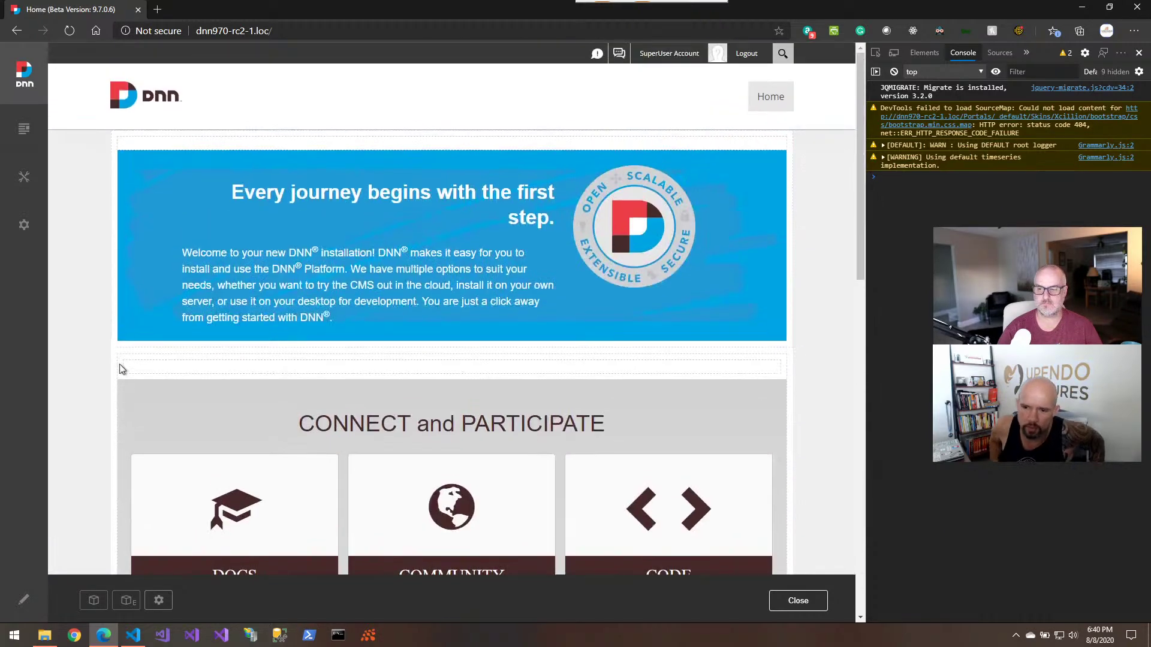
View the Site Settings and Configuration Manager pages, check the available Manage and Content options, and close the settings view.
{"action": "mouse_move", "coordinate": [24, 225]}
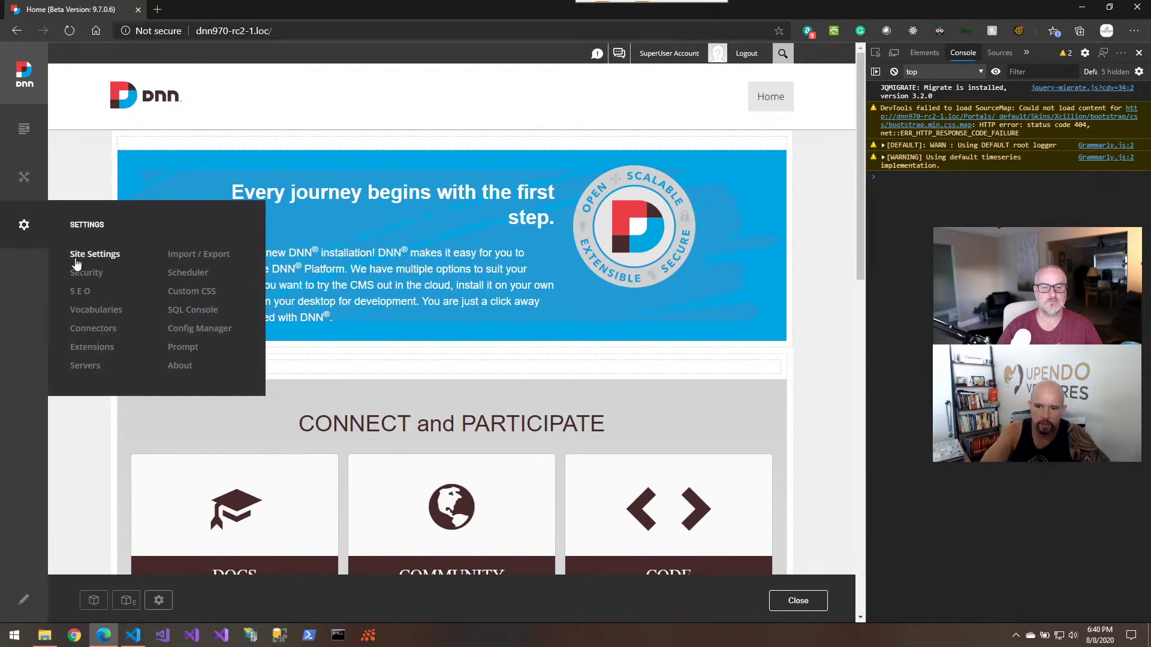
{"action": "left_click", "coordinate": [89, 254]}
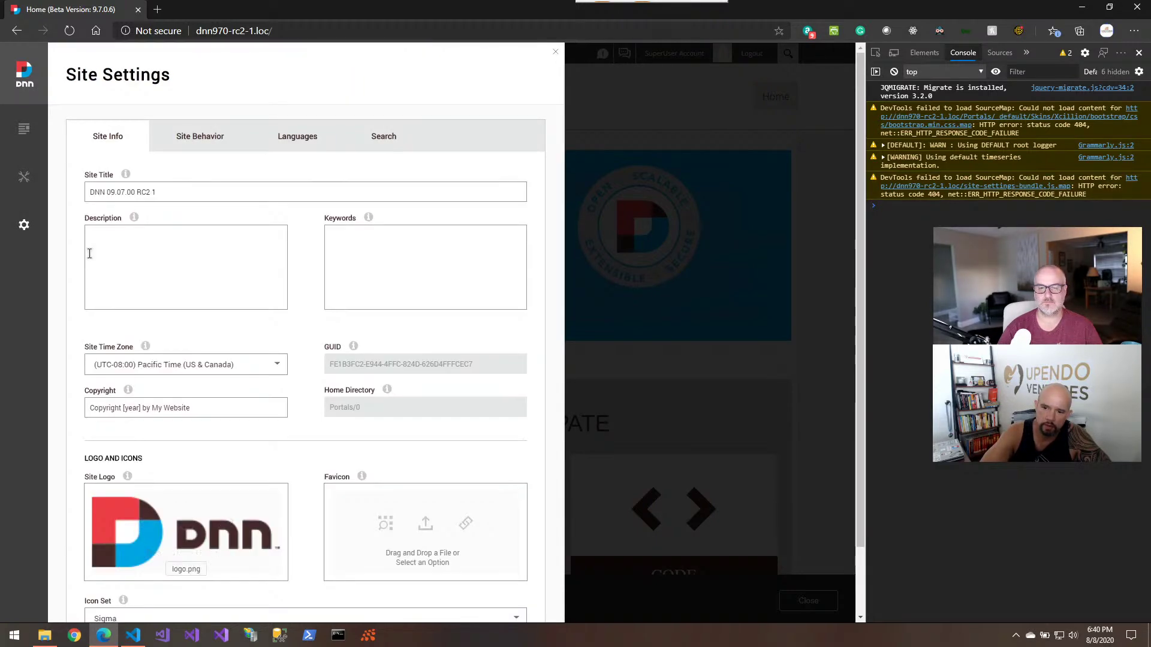
{"action": "mouse_move", "coordinate": [36, 240]}
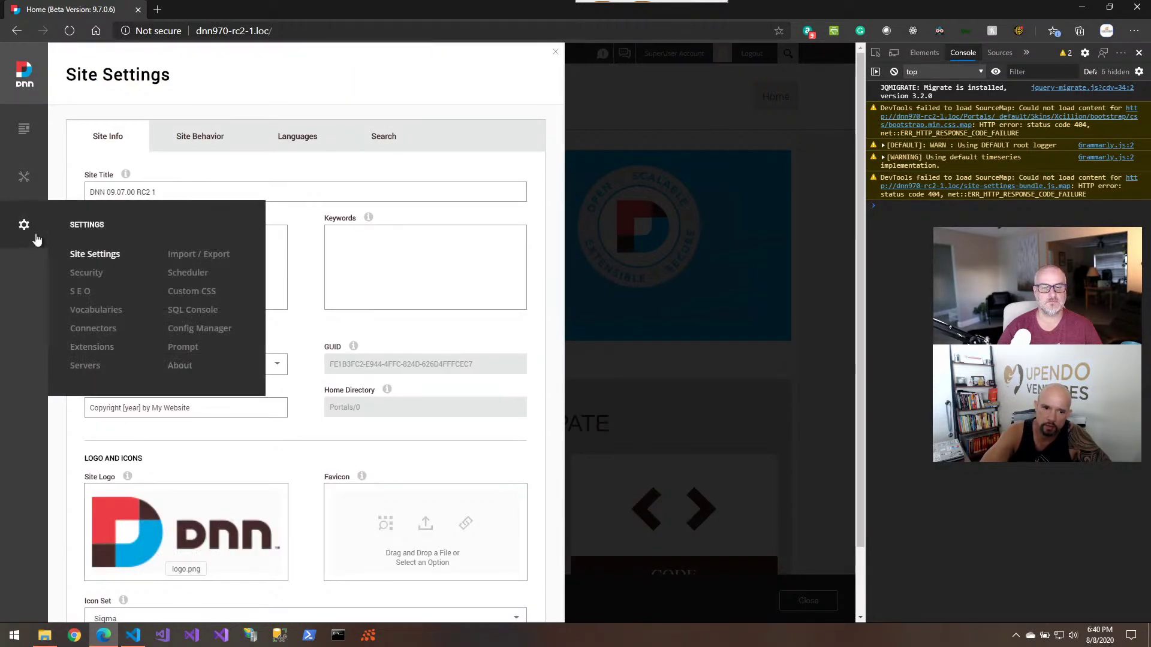
{"action": "left_click", "coordinate": [179, 327]}
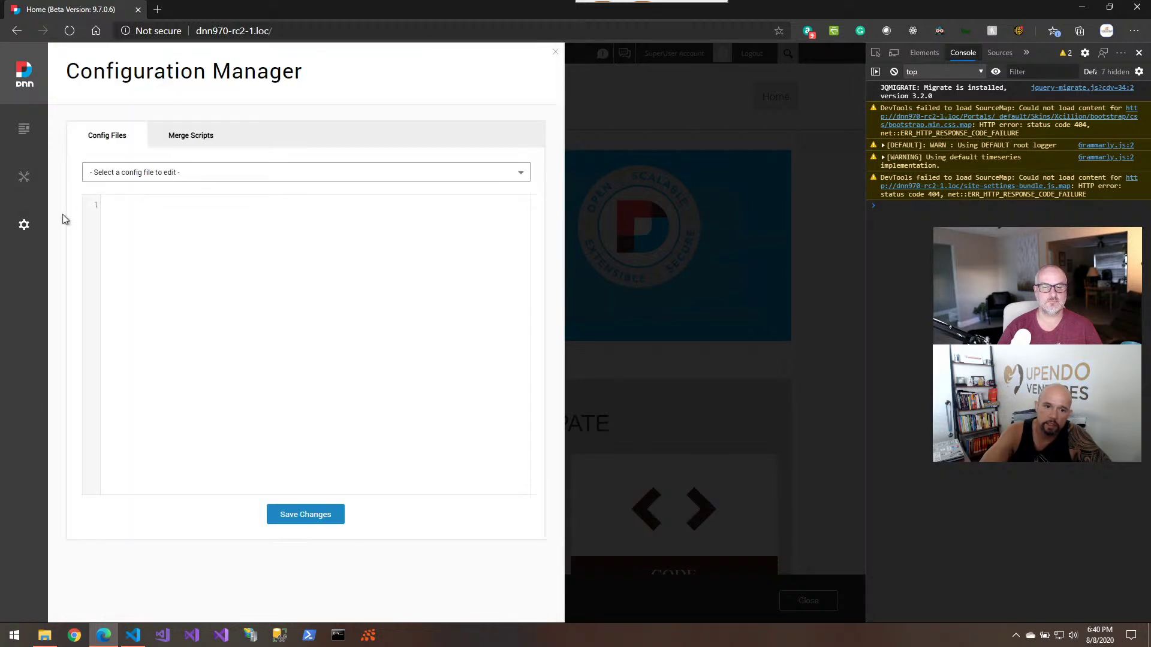
{"action": "mouse_move", "coordinate": [36, 238]}
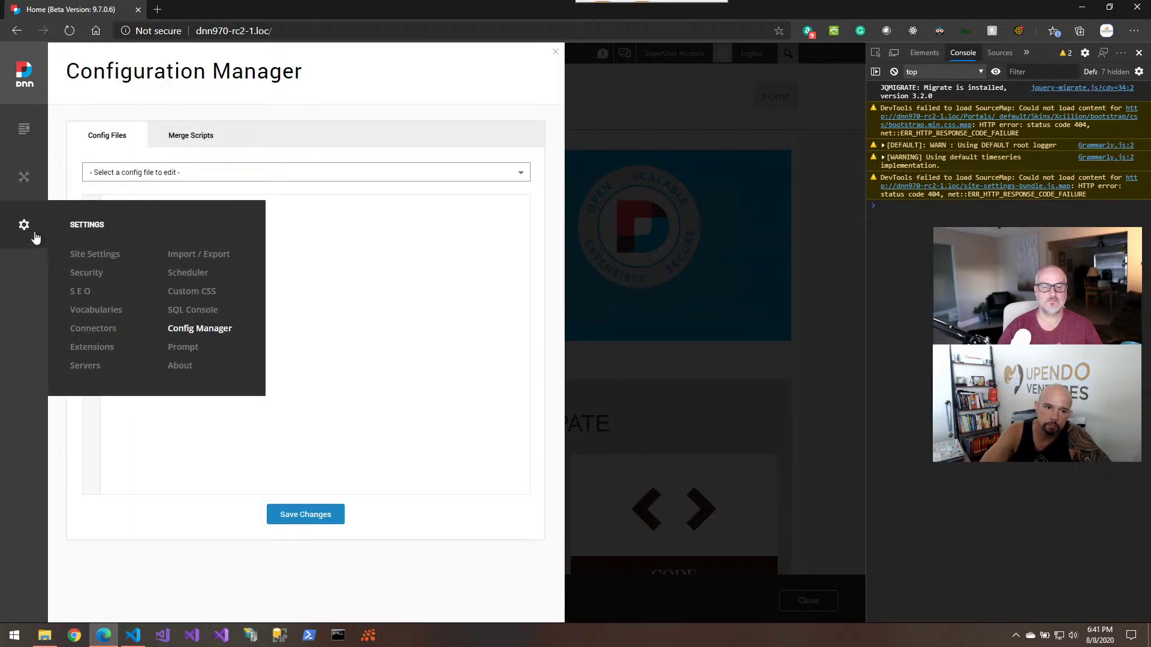
{"action": "mouse_move", "coordinate": [30, 181]}
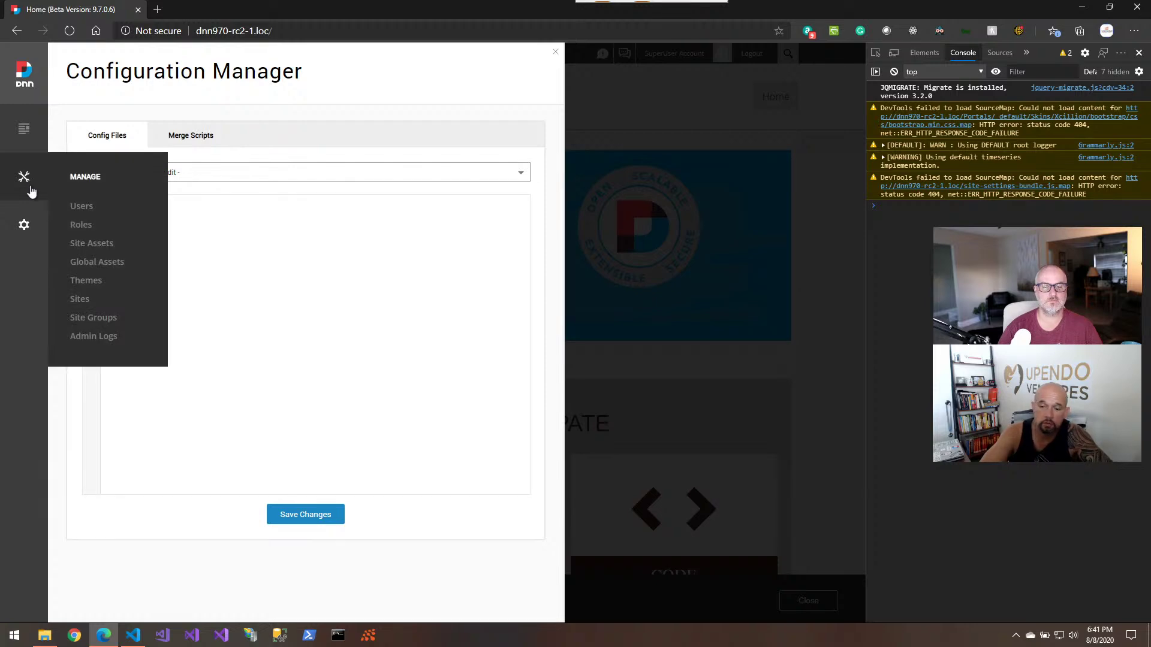
{"action": "mouse_move", "coordinate": [23, 228]}
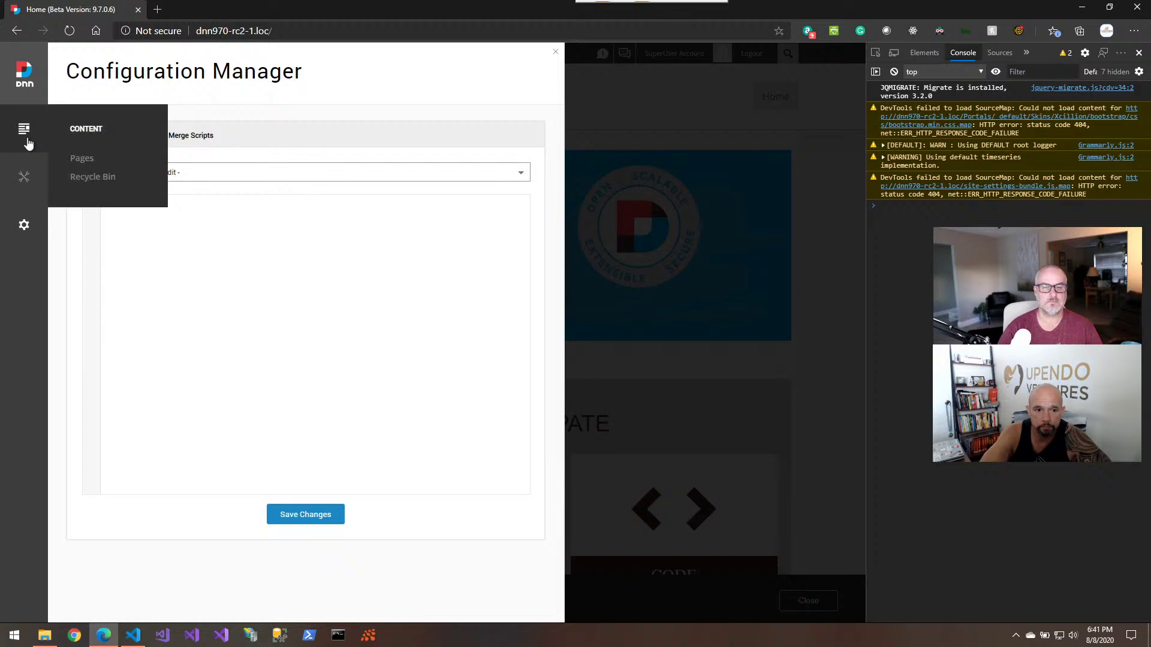
{"action": "left_click", "coordinate": [557, 55]}
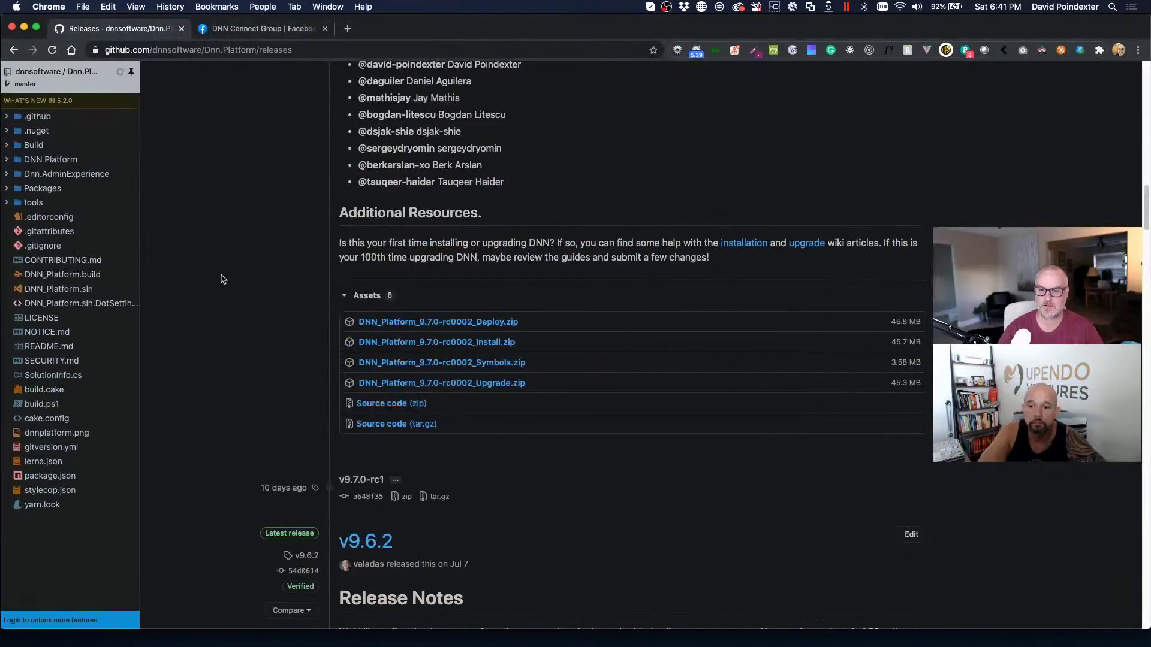
Switch to Chrome, review the DNN 9.7.0 RC2 testing poll in the DNN Connect Group on Facebook, and return to the test site.
{"action": "left_click", "coordinate": [216, 31]}
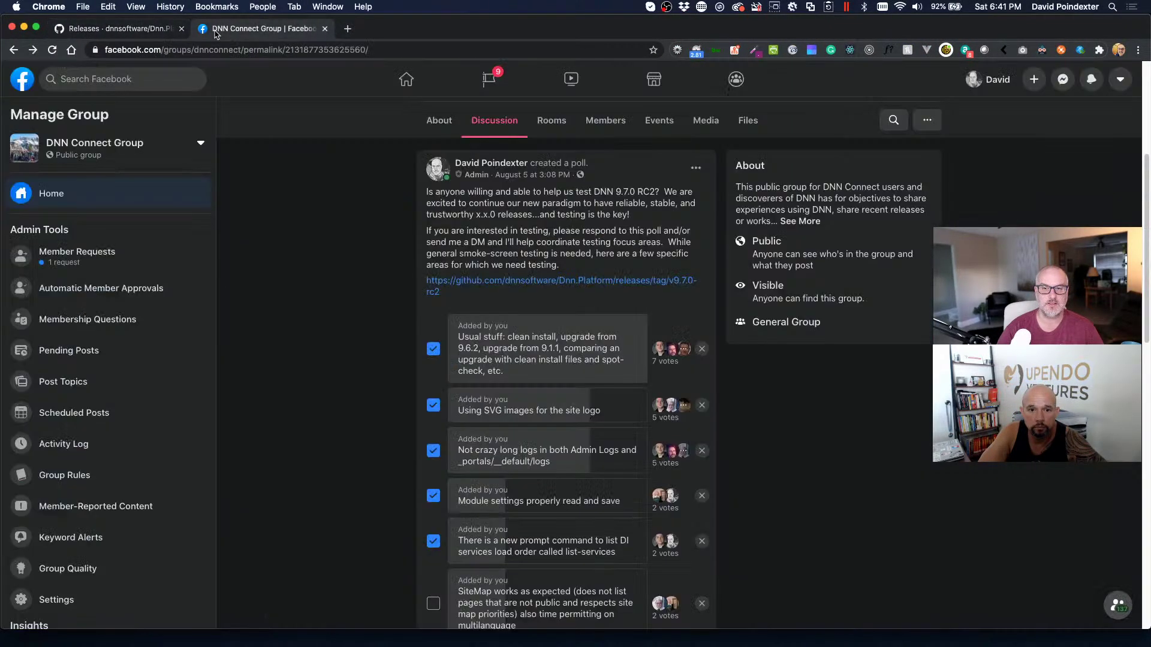
{"action": "scroll", "coordinate": [326, 441], "scroll_direction": "down", "scroll_amount": 2}
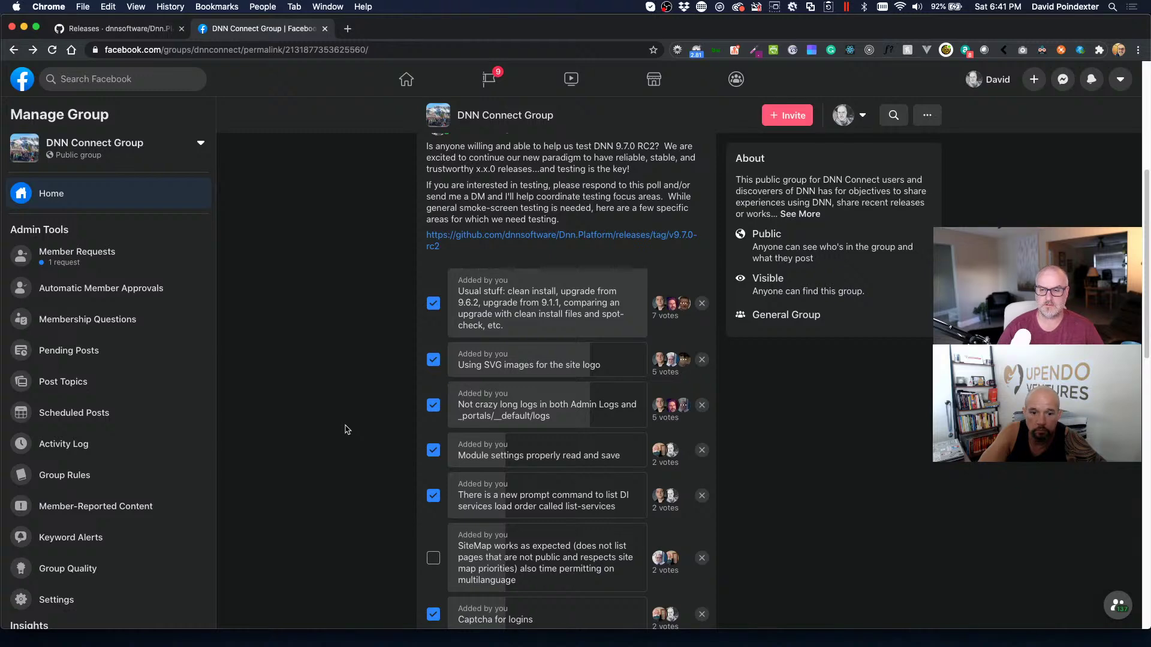
{"action": "key", "text": "ctrl+Right"}
{"action": "key", "text": "ctrl+Left"}
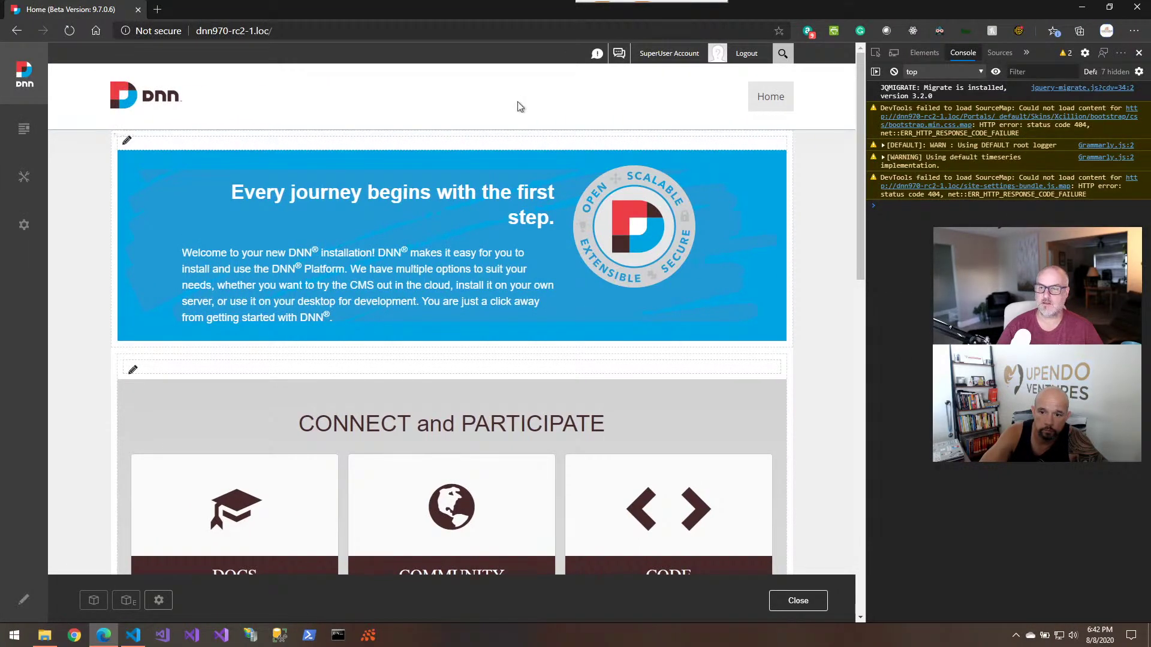
Log out of the test site and log back in with the saved host username and password.
{"action": "left_click", "coordinate": [751, 54]}
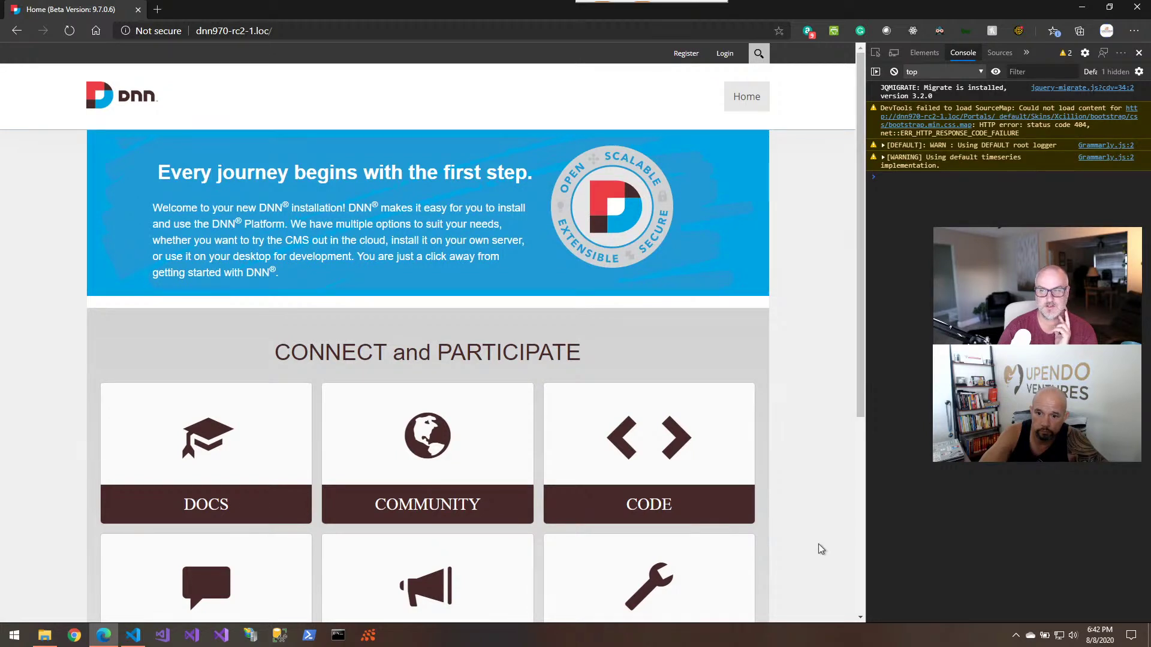
{"action": "left_click", "coordinate": [726, 53]}
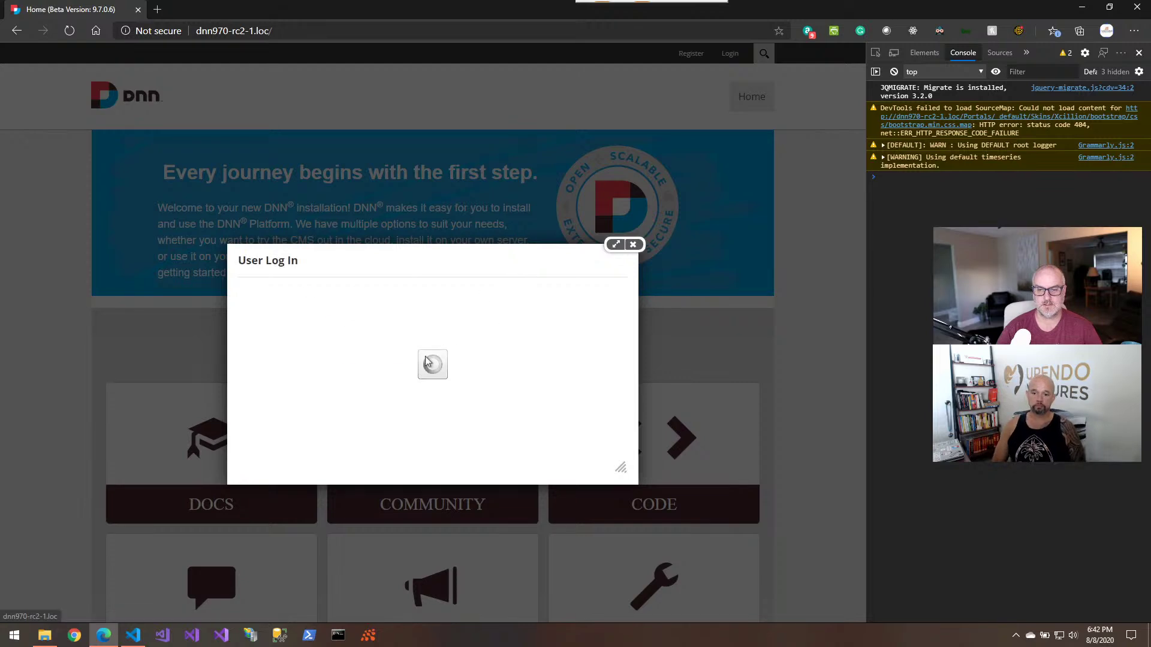
{"action": "left_click", "coordinate": [417, 286]}
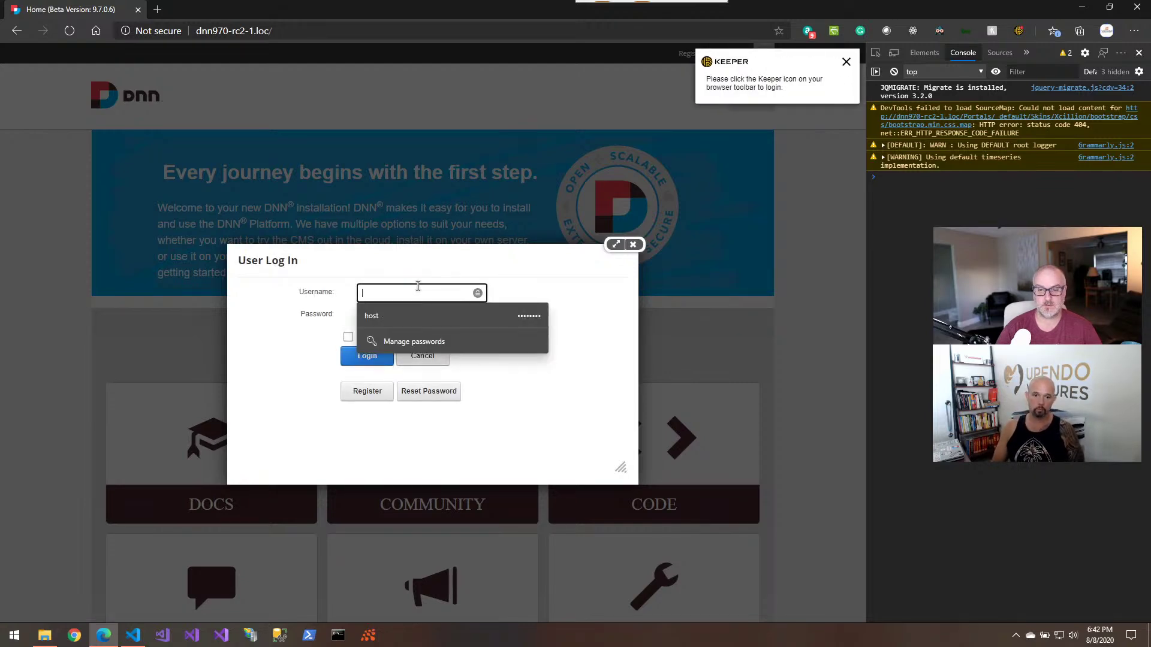
{"action": "left_click", "coordinate": [375, 313]}
{"action": "left_click", "coordinate": [368, 359]}
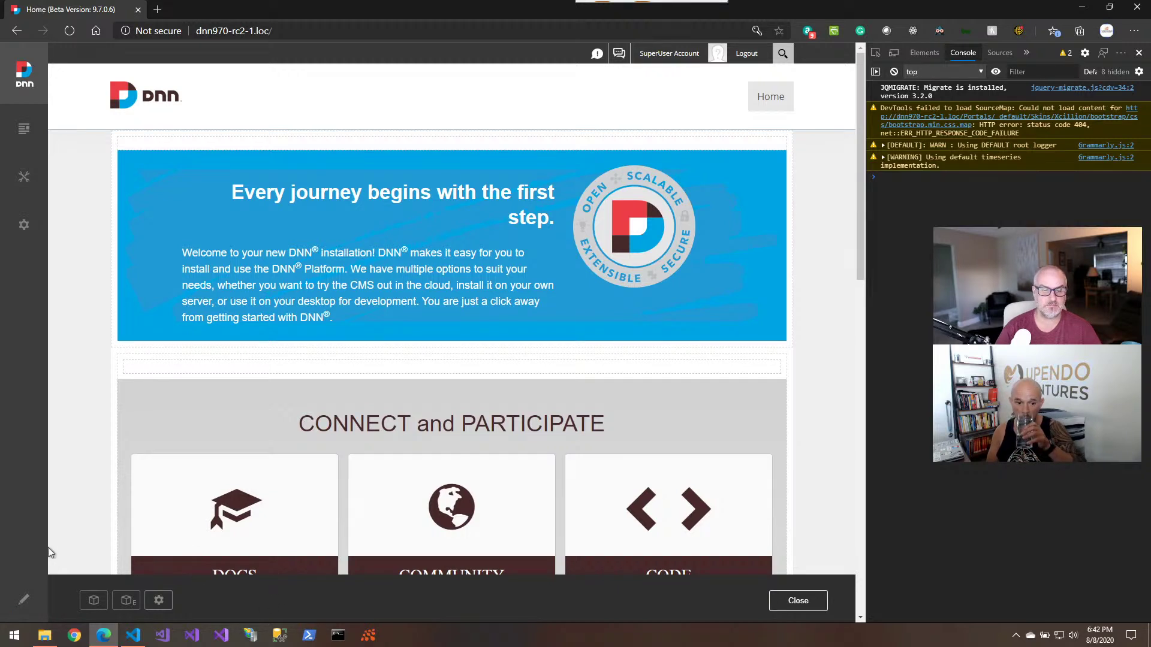
View the Users management page with the home page in edit mode, close it, and reload the Home page.
{"action": "mouse_move", "coordinate": [40, 165]}
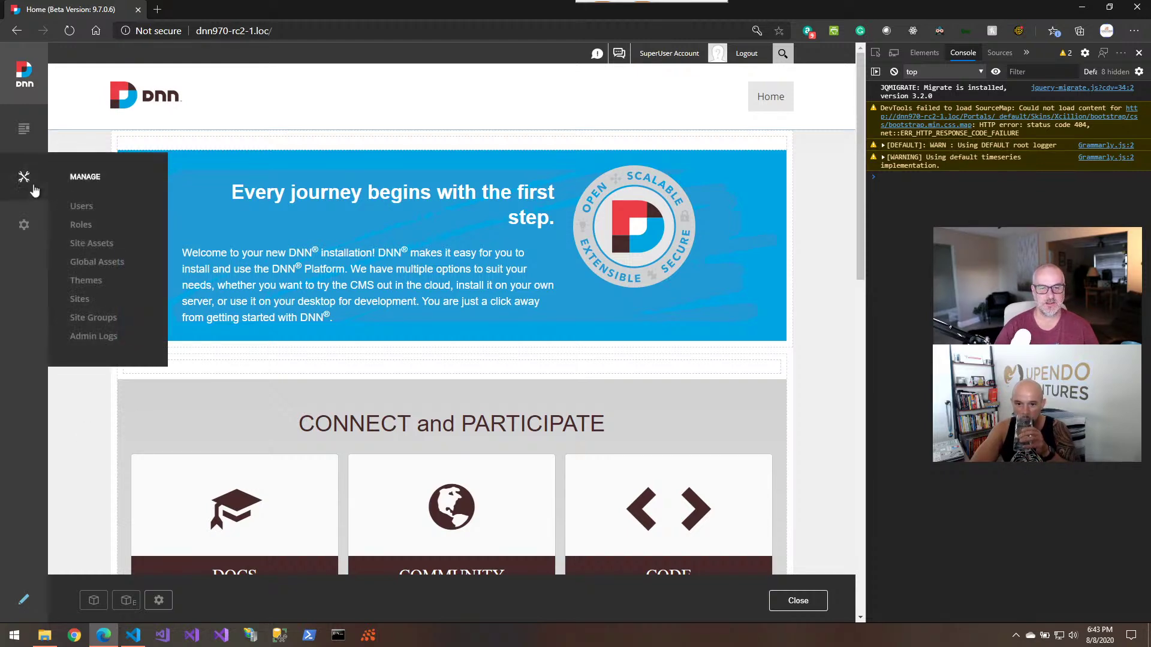
{"action": "left_click", "coordinate": [82, 207]}
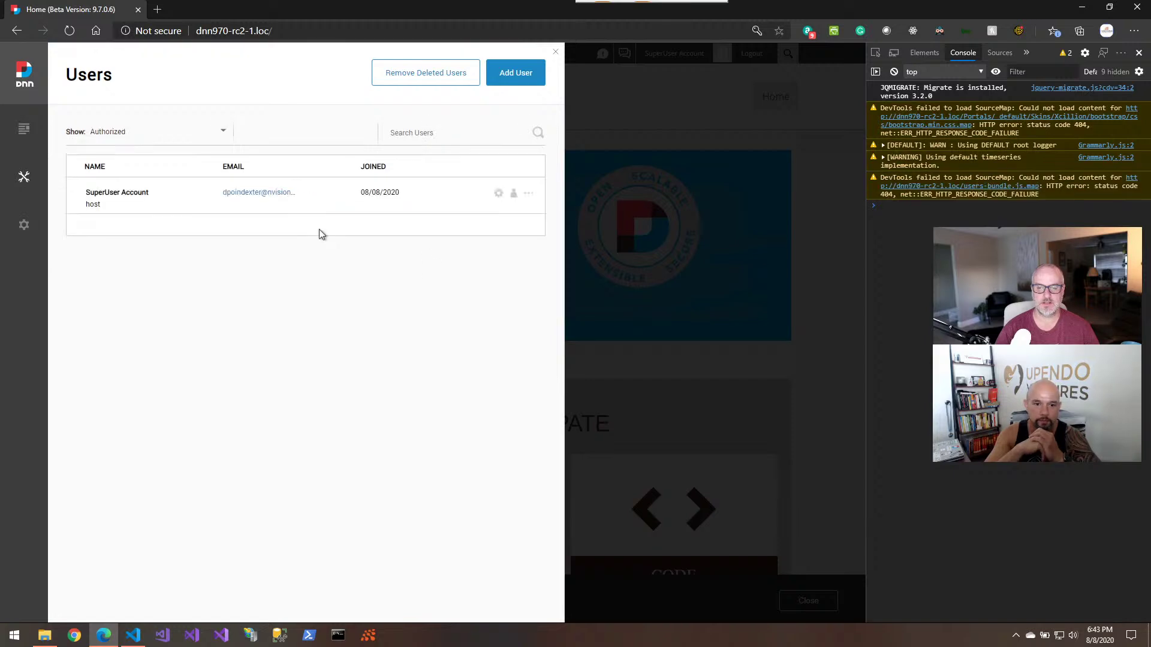
{"action": "left_click", "coordinate": [653, 121]}
{"action": "mouse_move", "coordinate": [538, 160]}
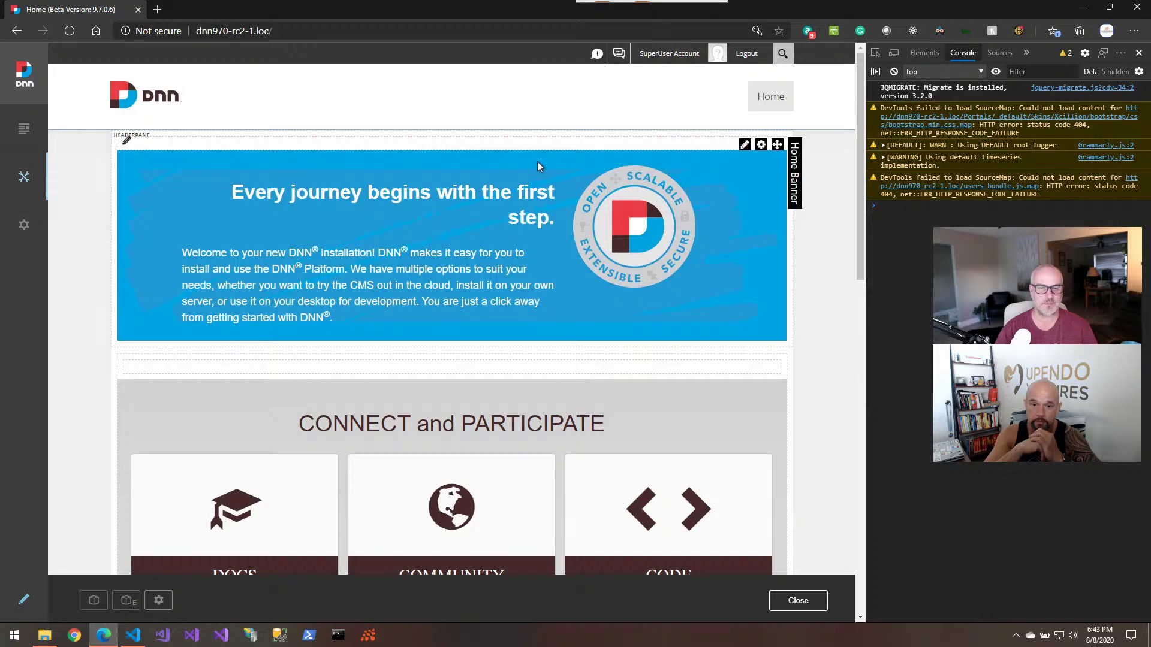
{"action": "left_click", "coordinate": [760, 98]}
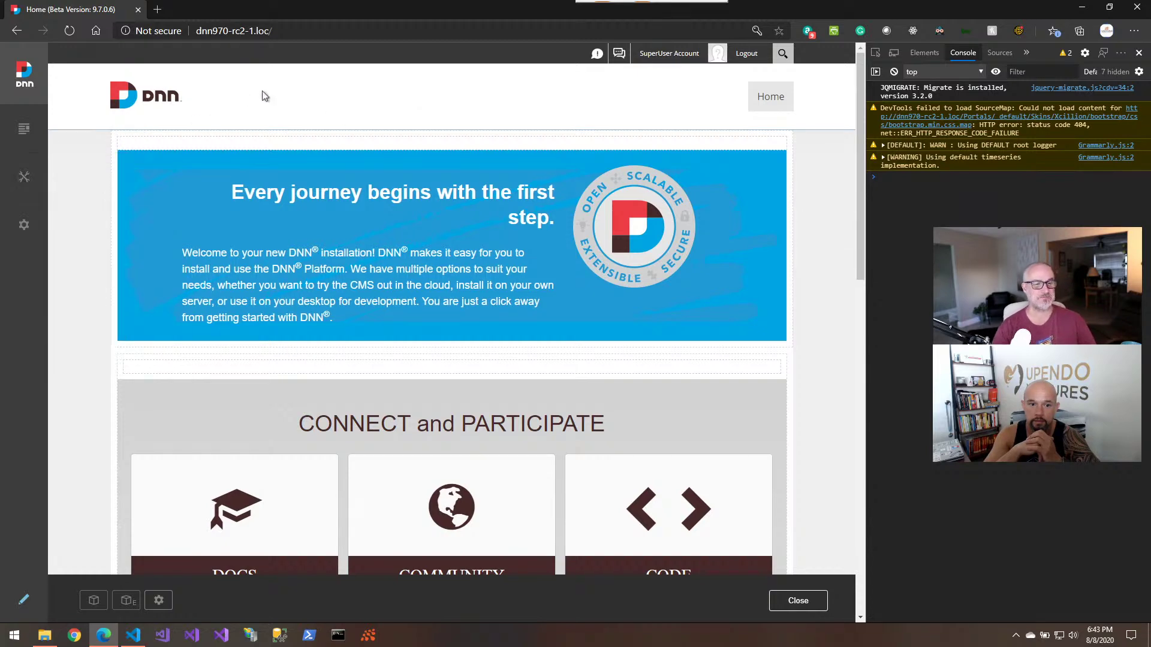
Open and close the Users management page two more times in edit mode to check its loading and console output.
{"action": "mouse_move", "coordinate": [24, 177]}
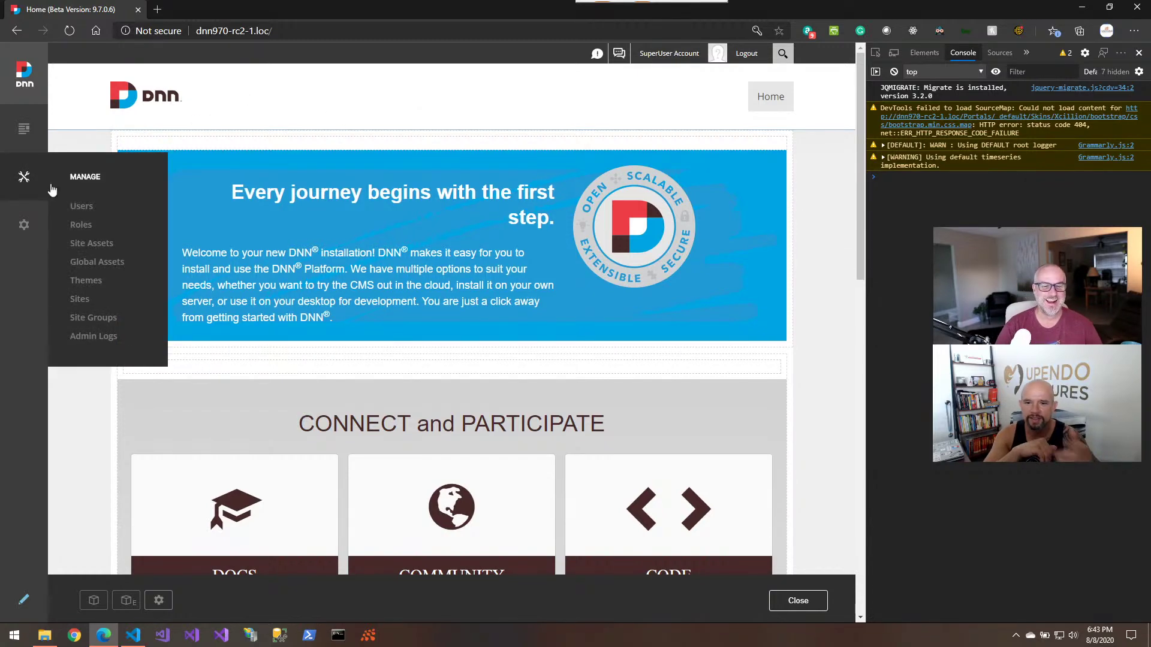
{"action": "left_click", "coordinate": [87, 206]}
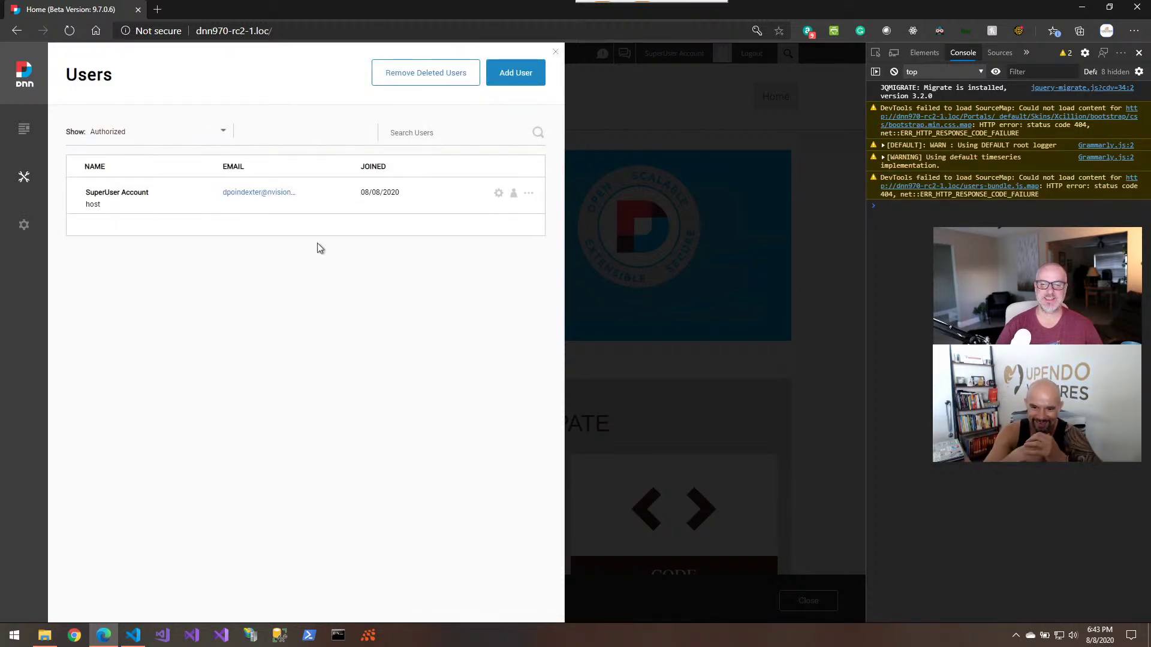
{"action": "left_click", "coordinate": [555, 54]}
{"action": "mouse_move", "coordinate": [30, 176]}
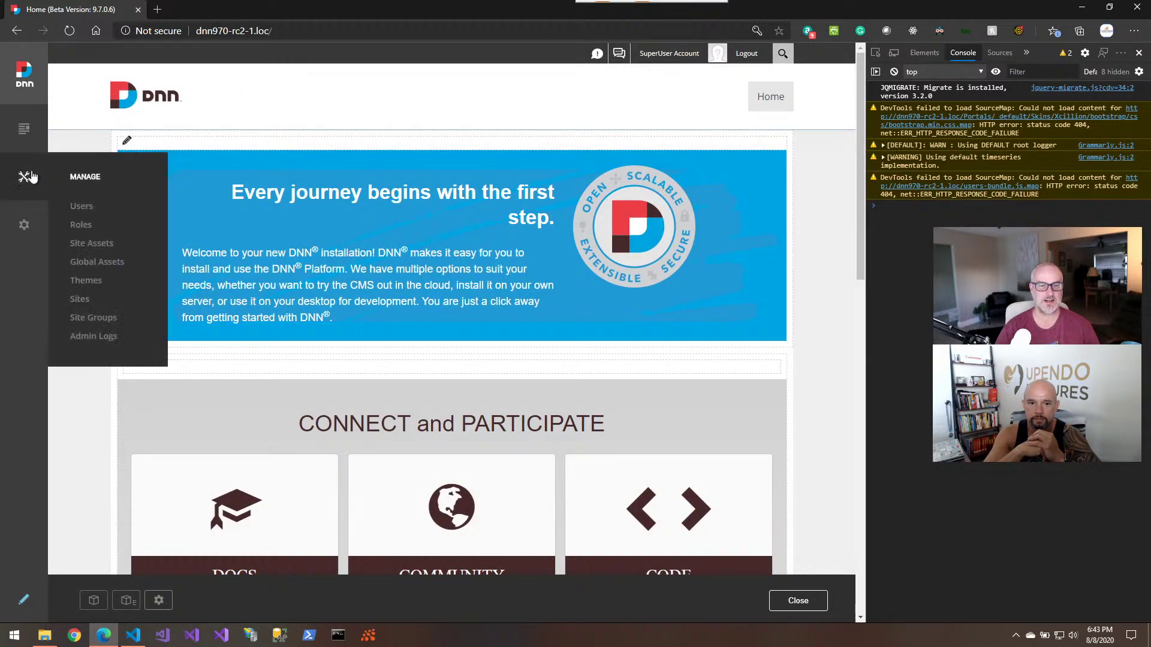
{"action": "left_click", "coordinate": [84, 207]}
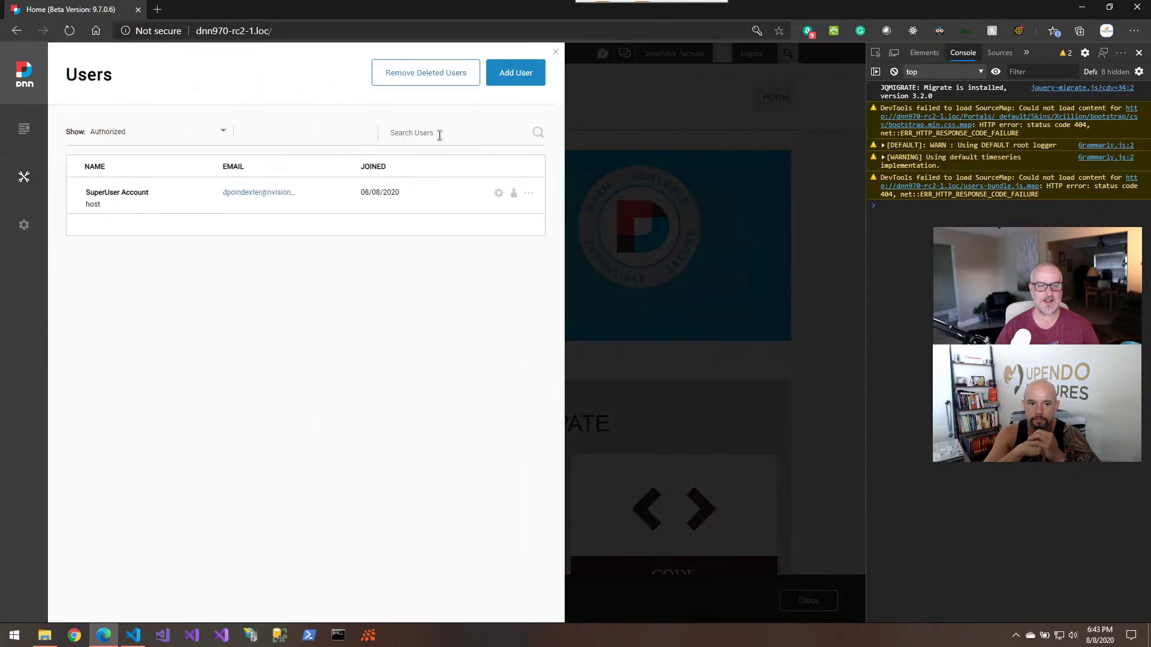
{"action": "left_click", "coordinate": [654, 115]}
{"action": "mouse_move", "coordinate": [33, 189]}
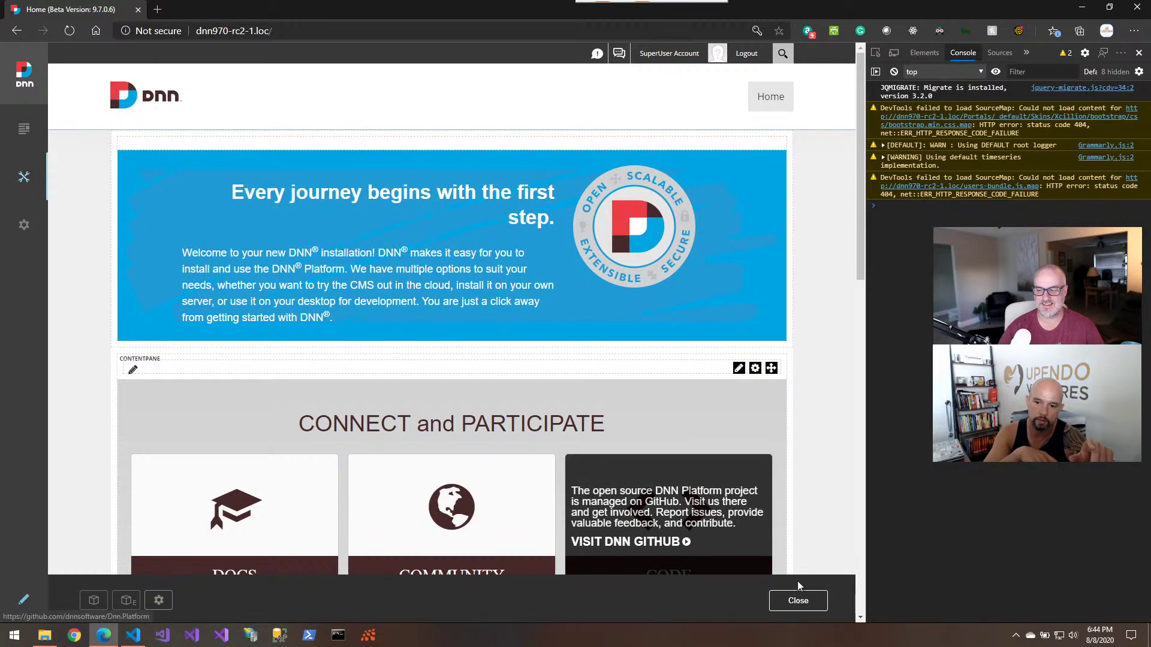
Leave edit mode on the home page, and repeat the Users page open-and-close check outside edit mode.
{"action": "key", "text": "F5"}
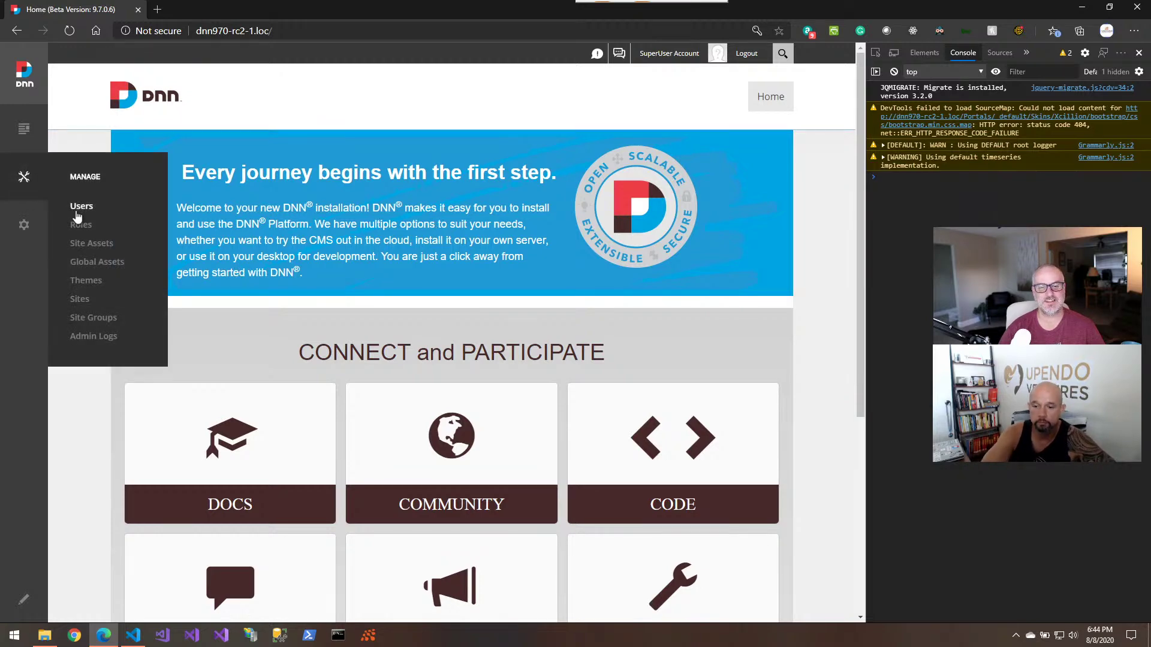
{"action": "left_click", "coordinate": [78, 207]}
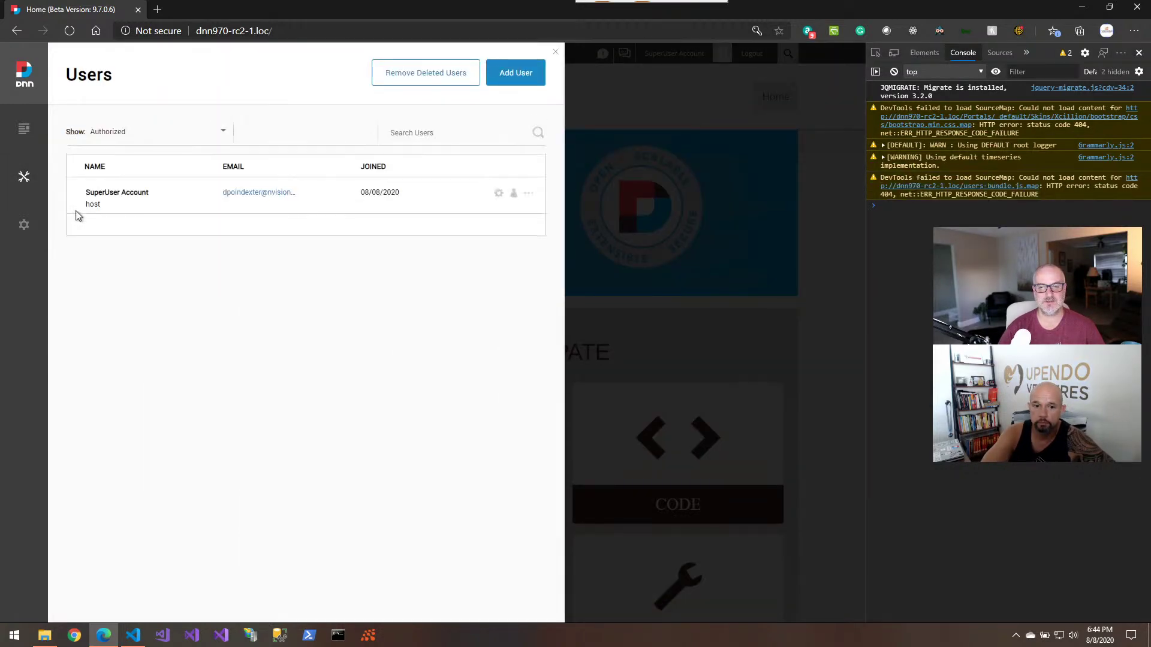
{"action": "left_click", "coordinate": [662, 98]}
{"action": "mouse_move", "coordinate": [30, 188]}
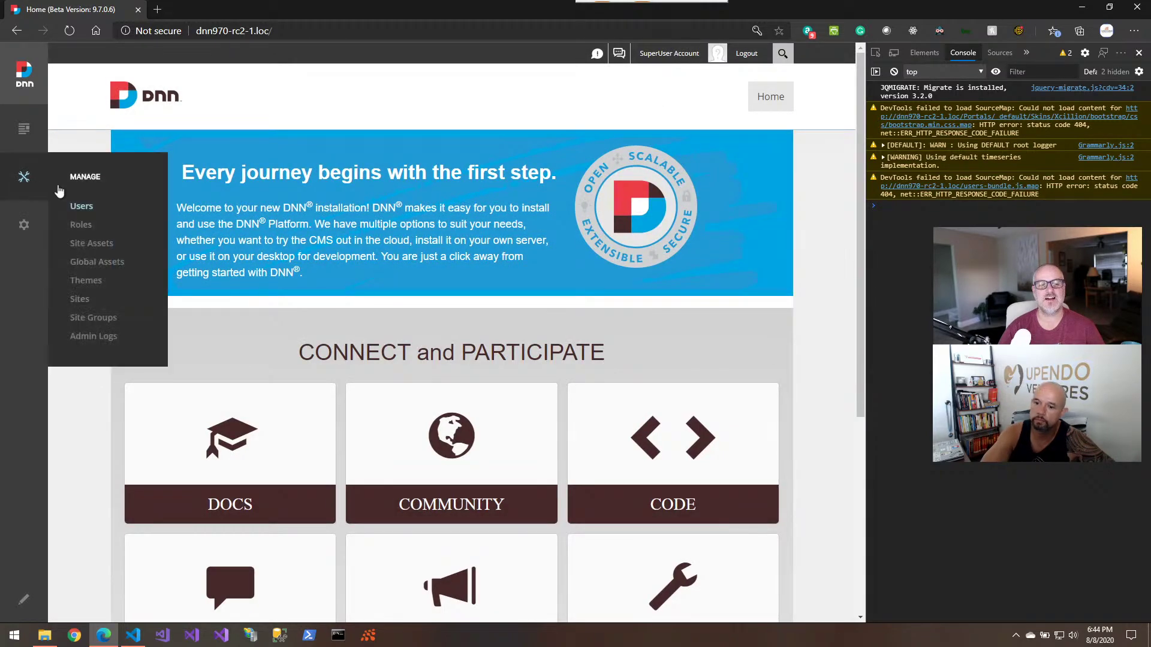
{"action": "left_click", "coordinate": [85, 204]}
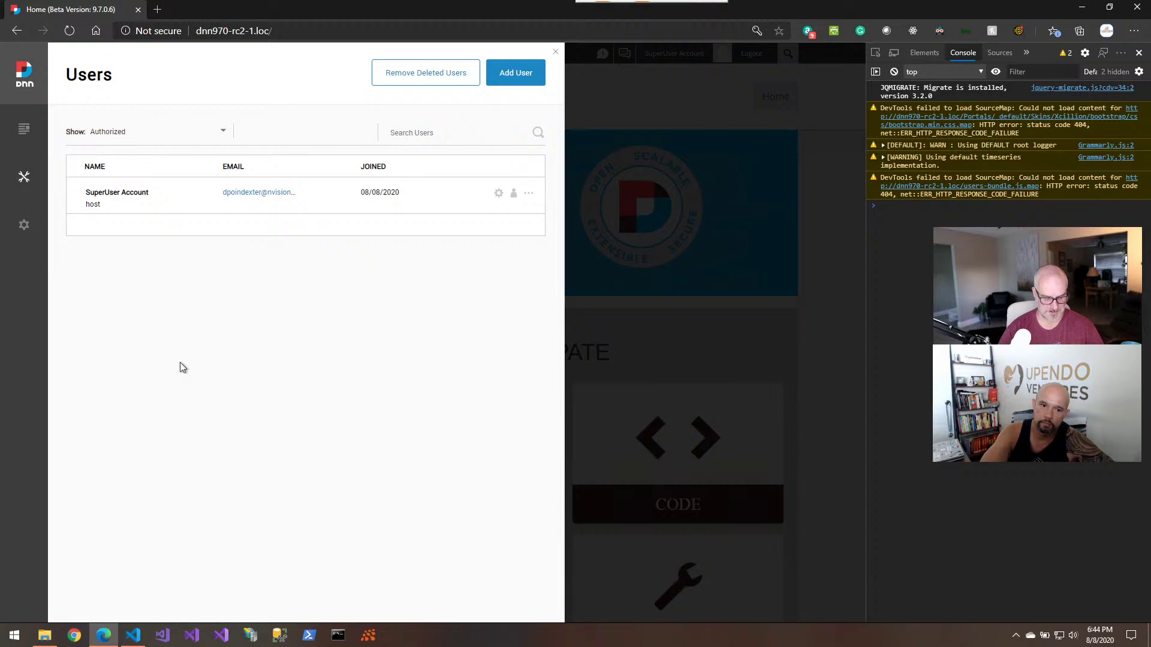
{"action": "key", "text": "F5"}
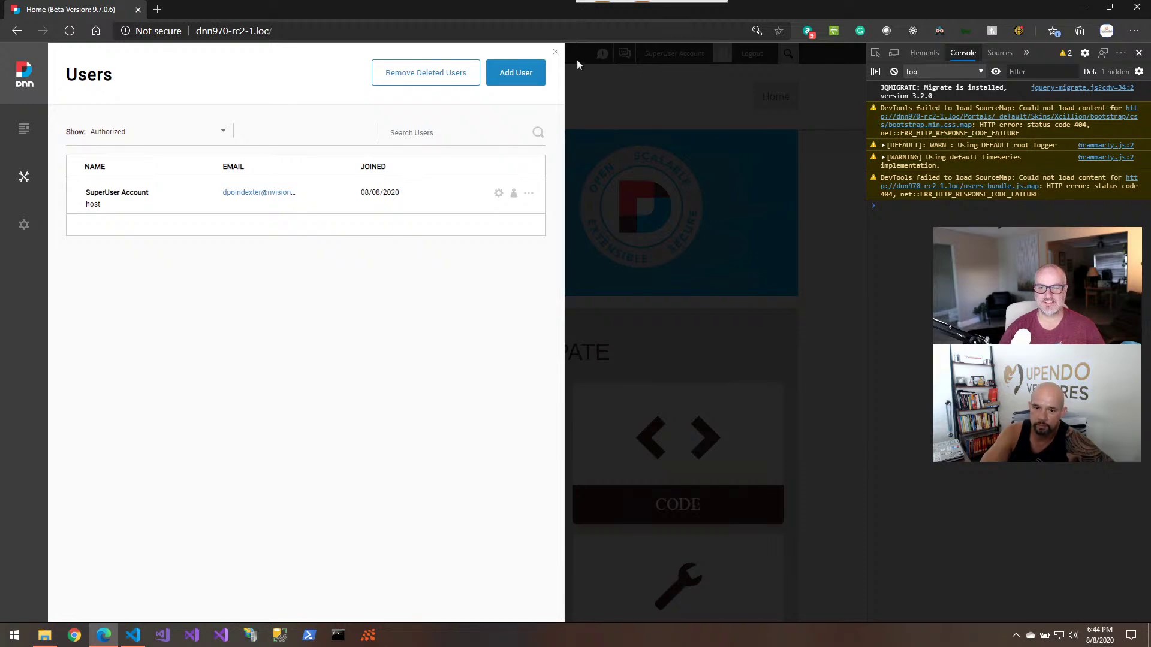
{"action": "left_click", "coordinate": [556, 52]}
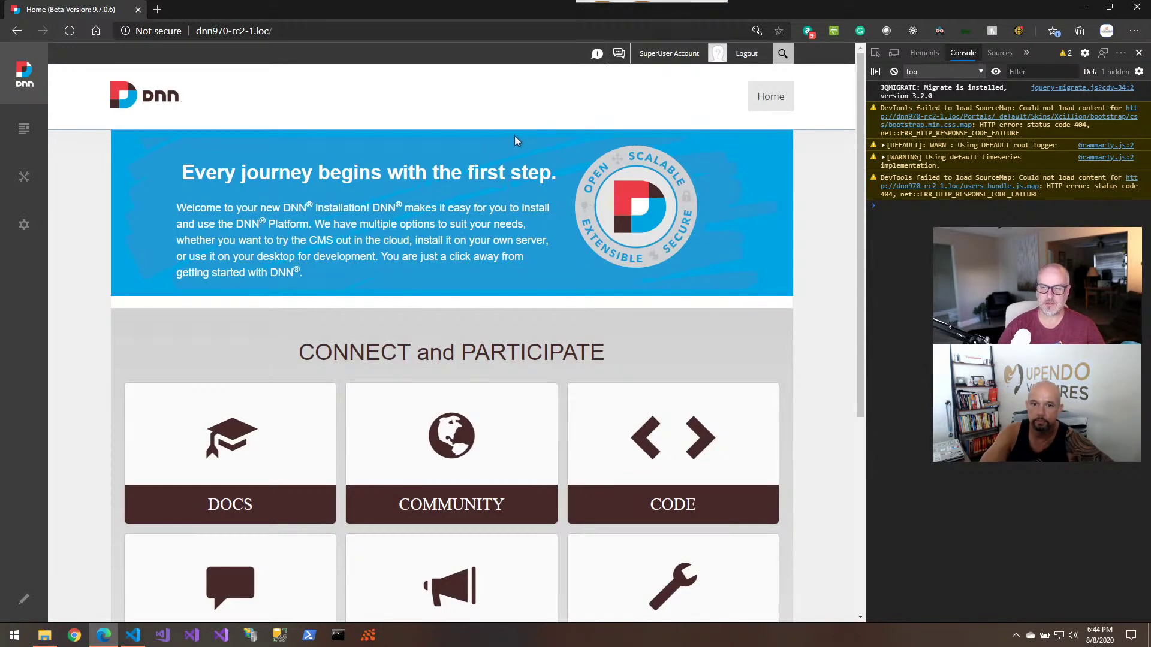